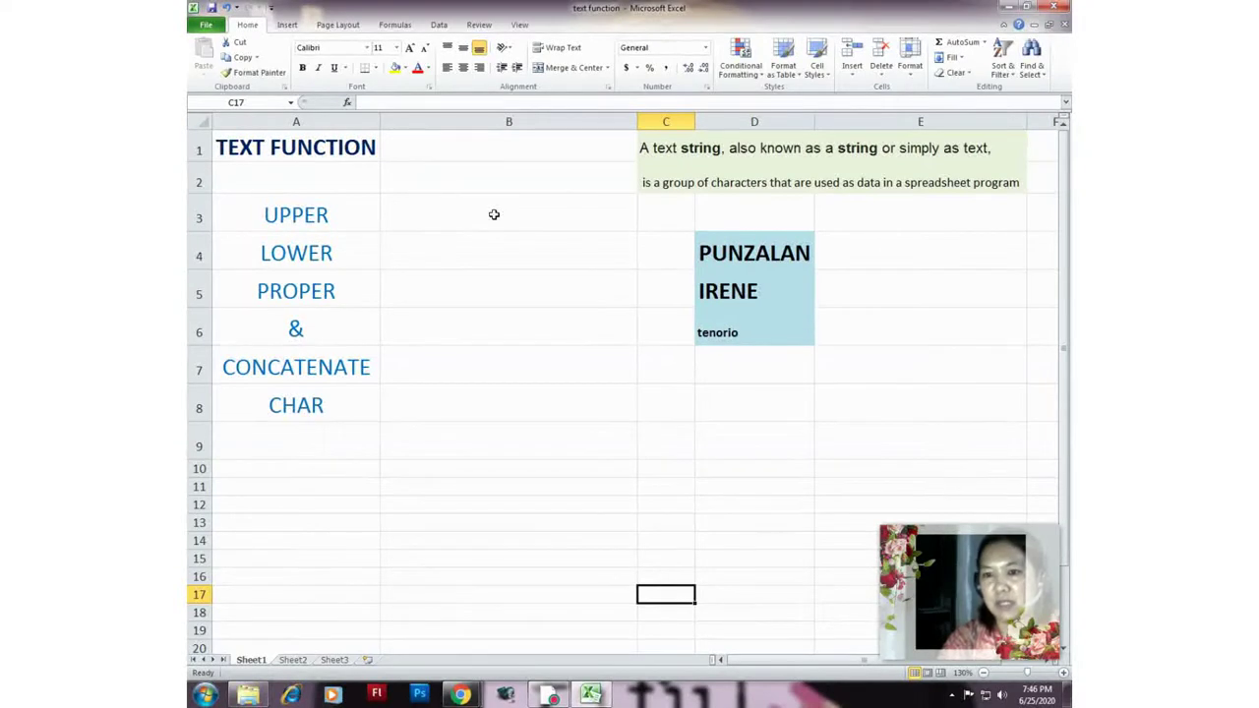
Enter =UPPER(D6) in B3 so tenorio displays as TENORIO, then review the formula
double_click(322, 215)
drag(329, 214, 257, 212)
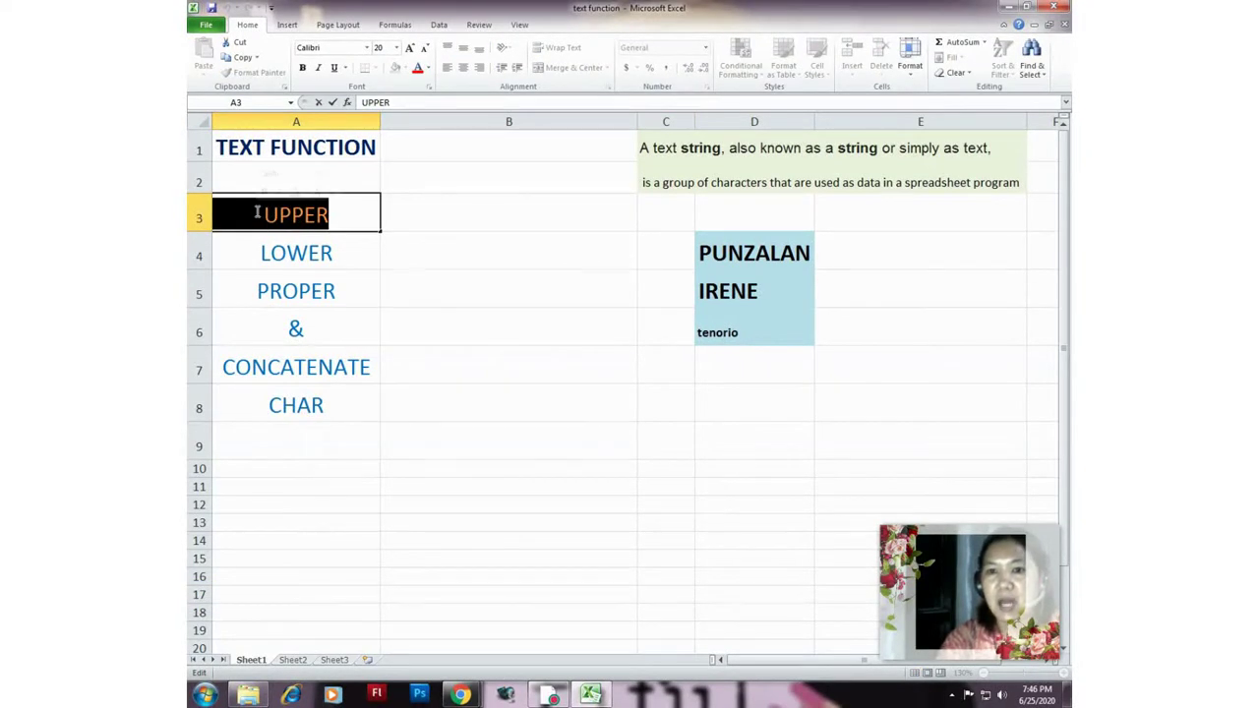
click(478, 207)
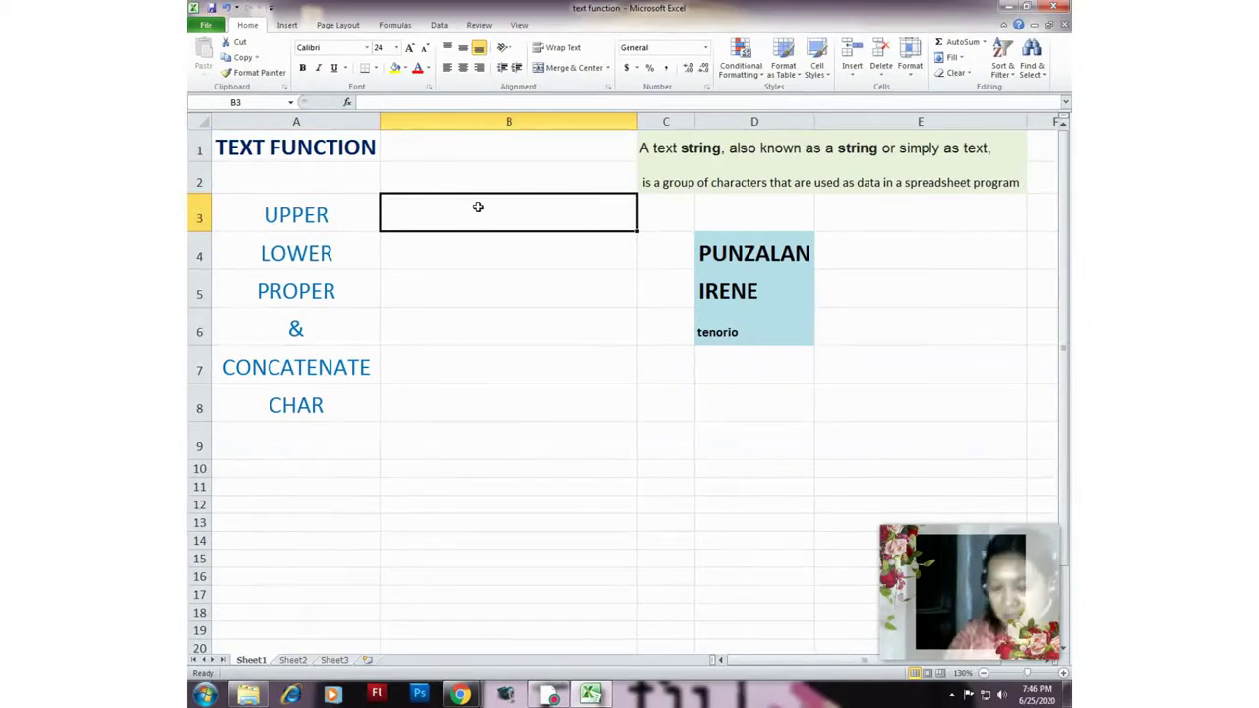
text(=)
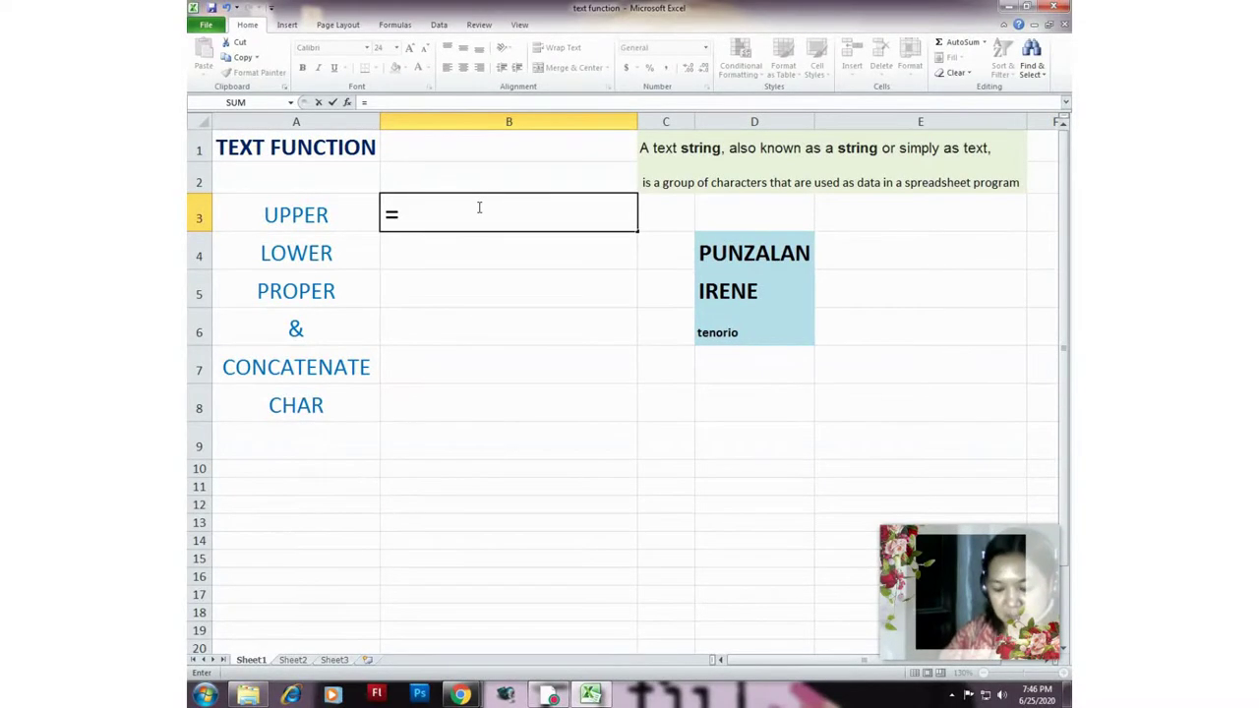
text(u)
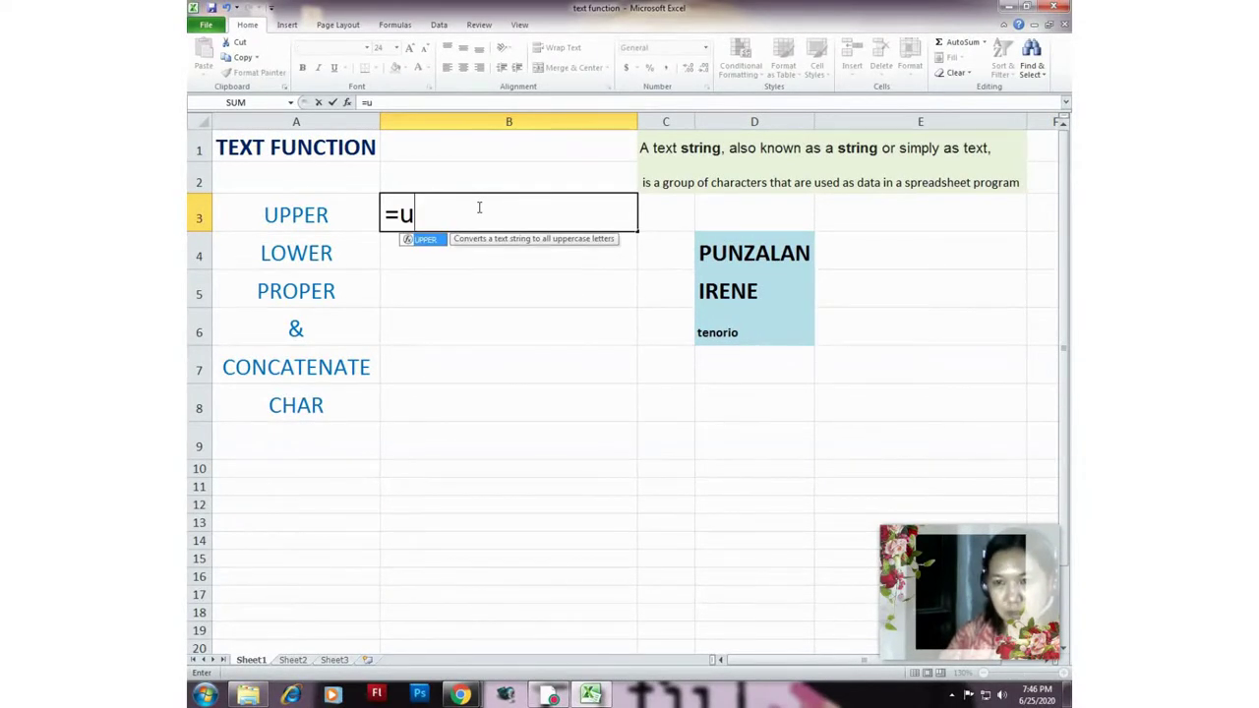
text(pper()
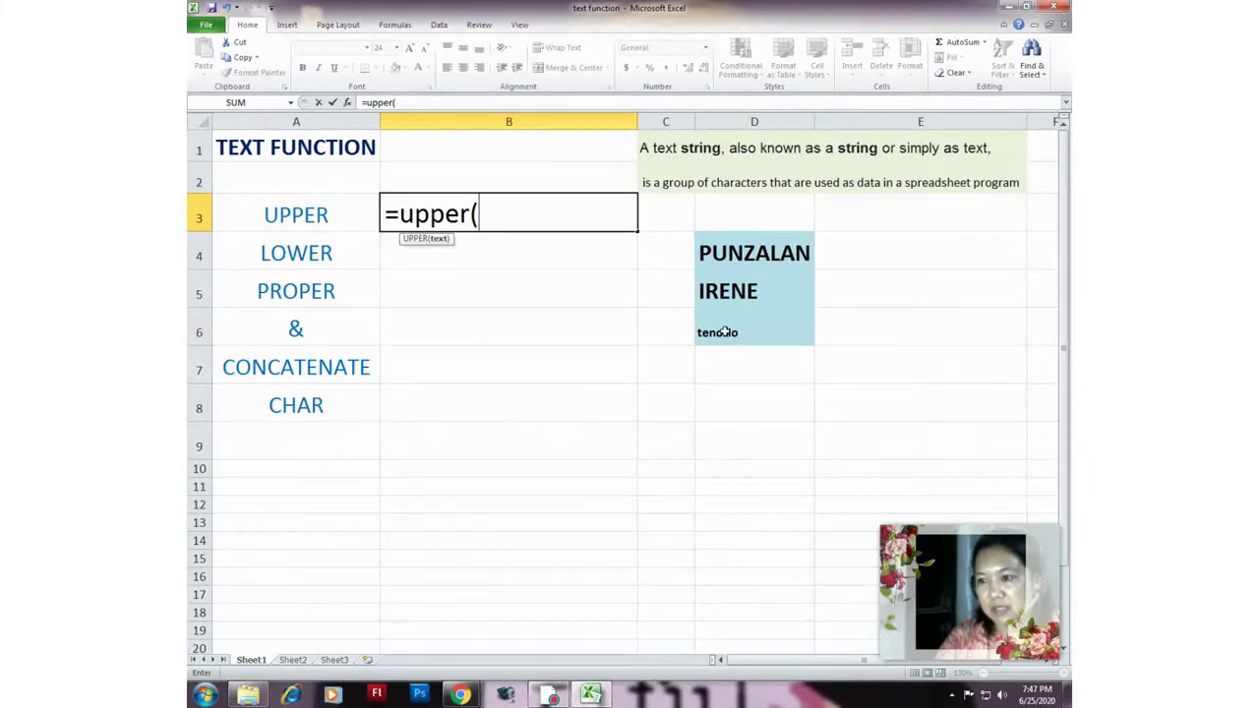
click(724, 332)
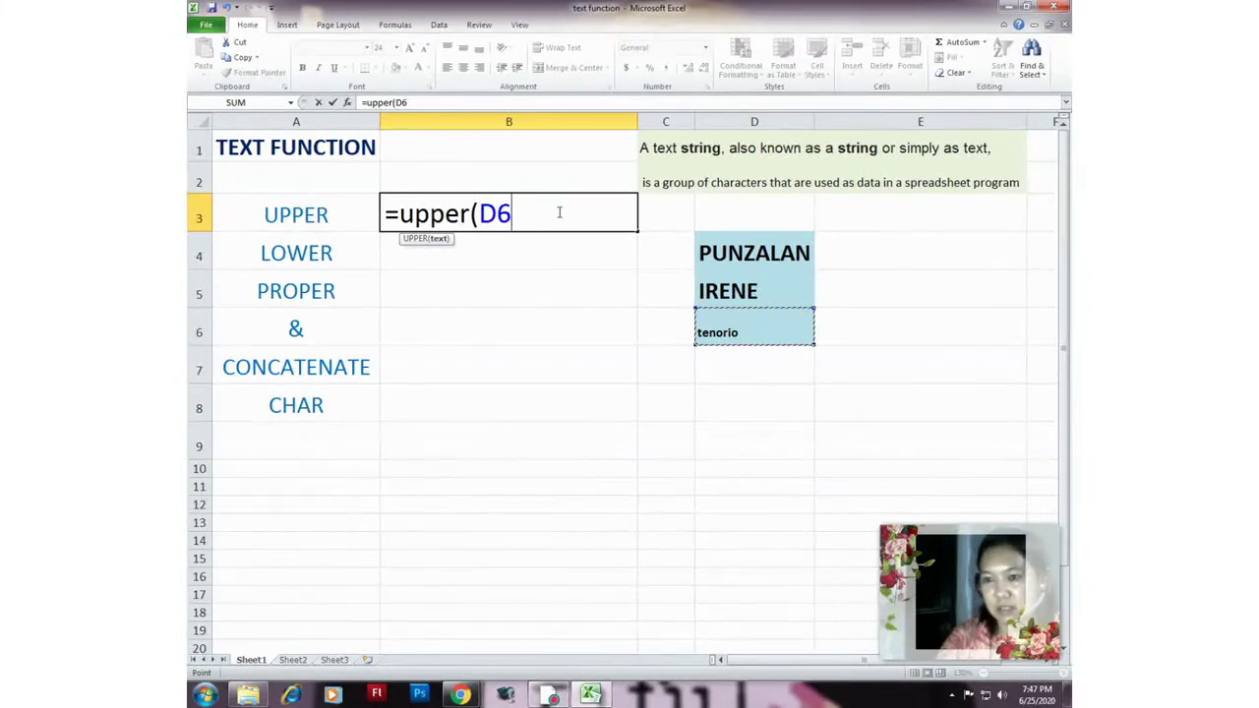
text())
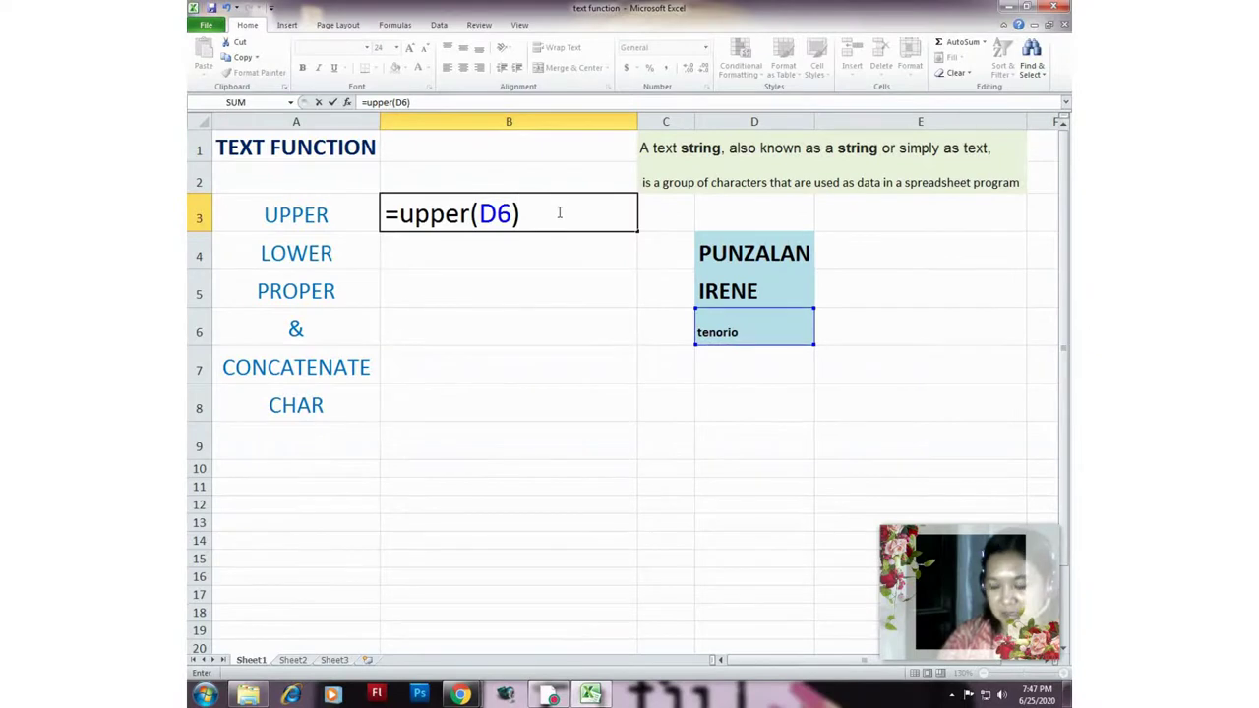
key(Return)
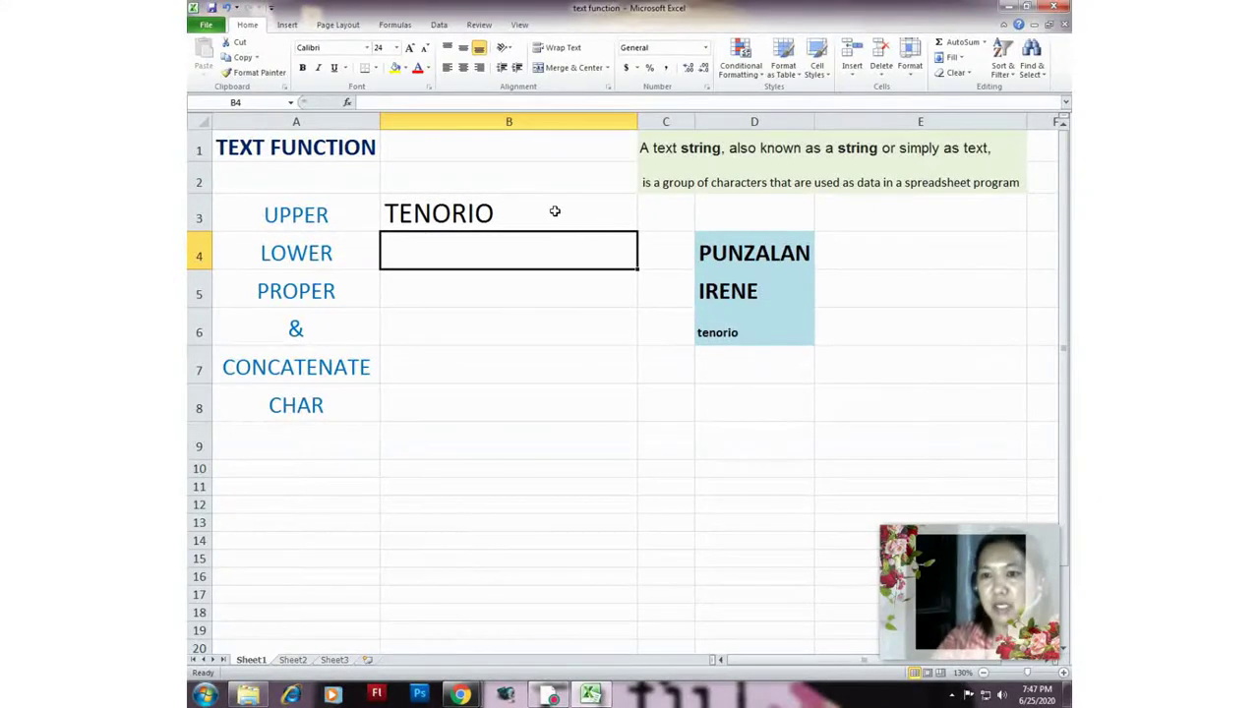
double_click(507, 212)
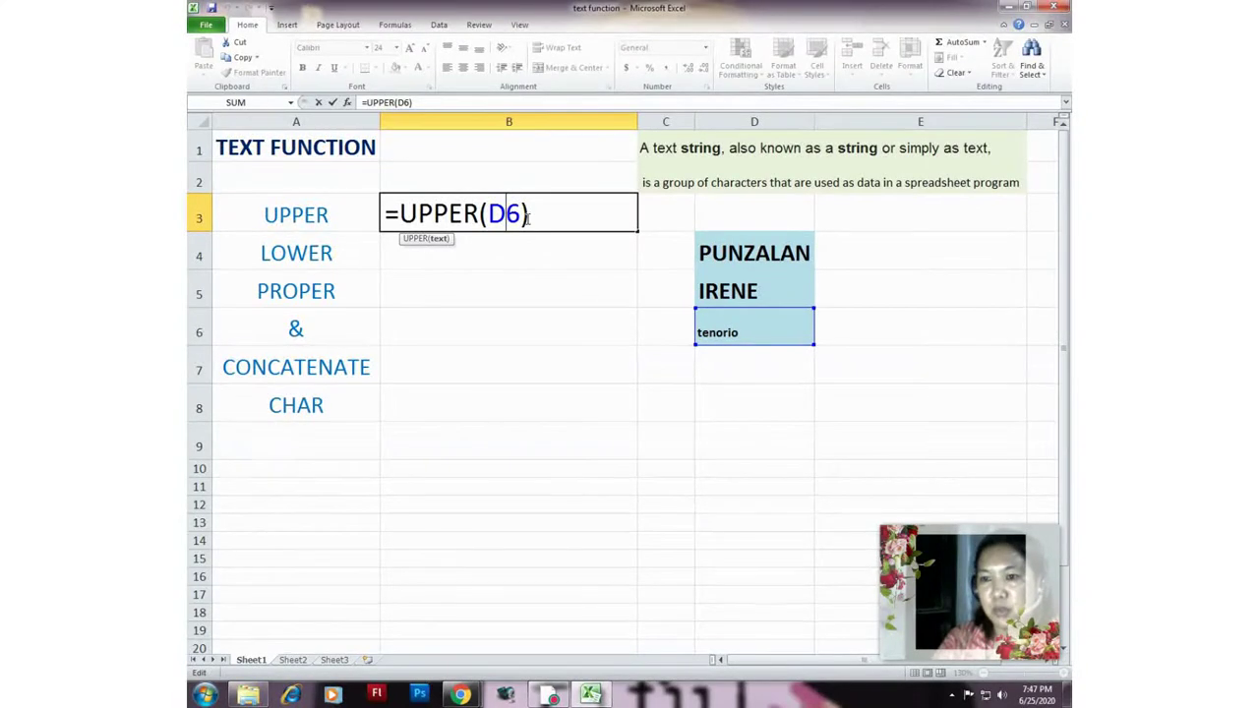
key(Return)
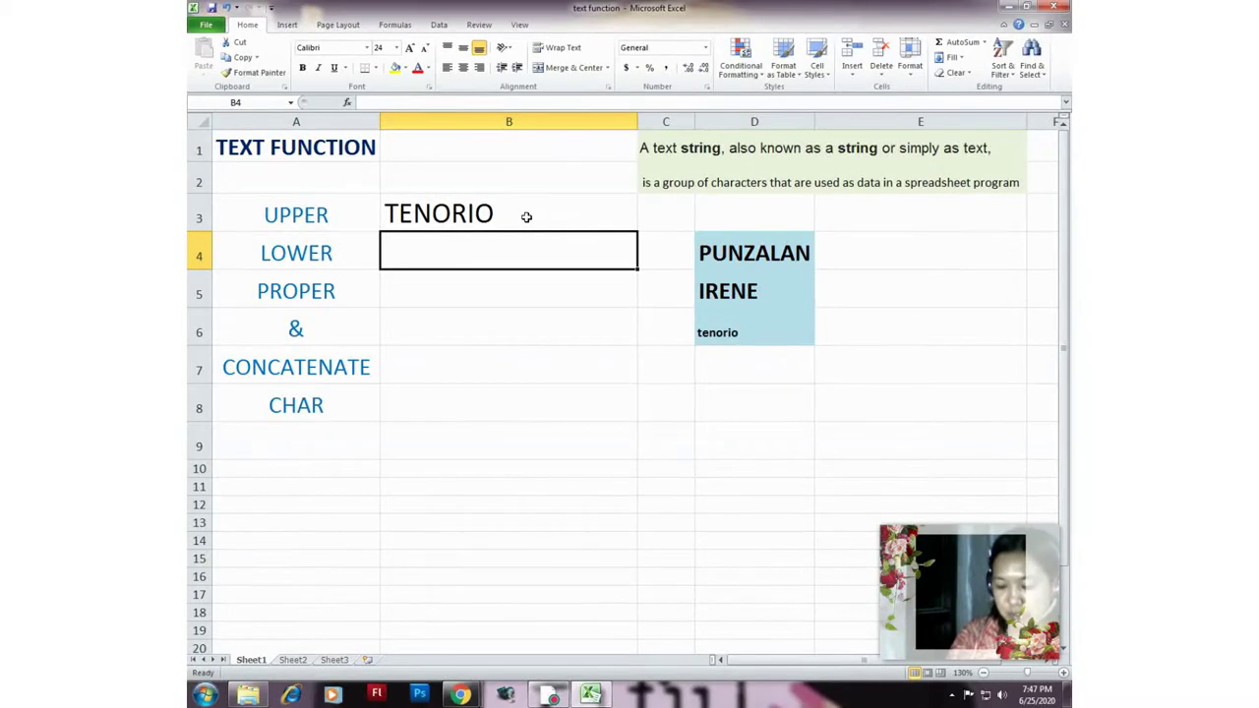
Enter =LOWER(D4) in B4 so PUNZALAN displays as punzalan
text(=)
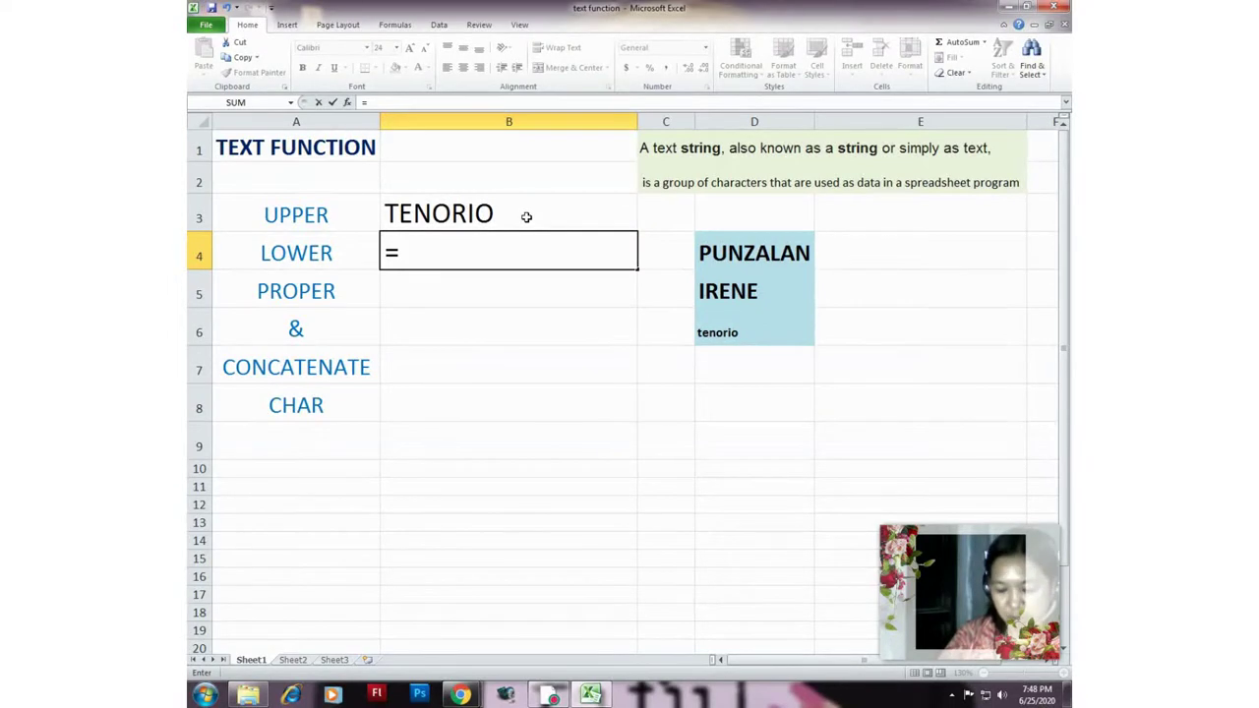
text(lower)
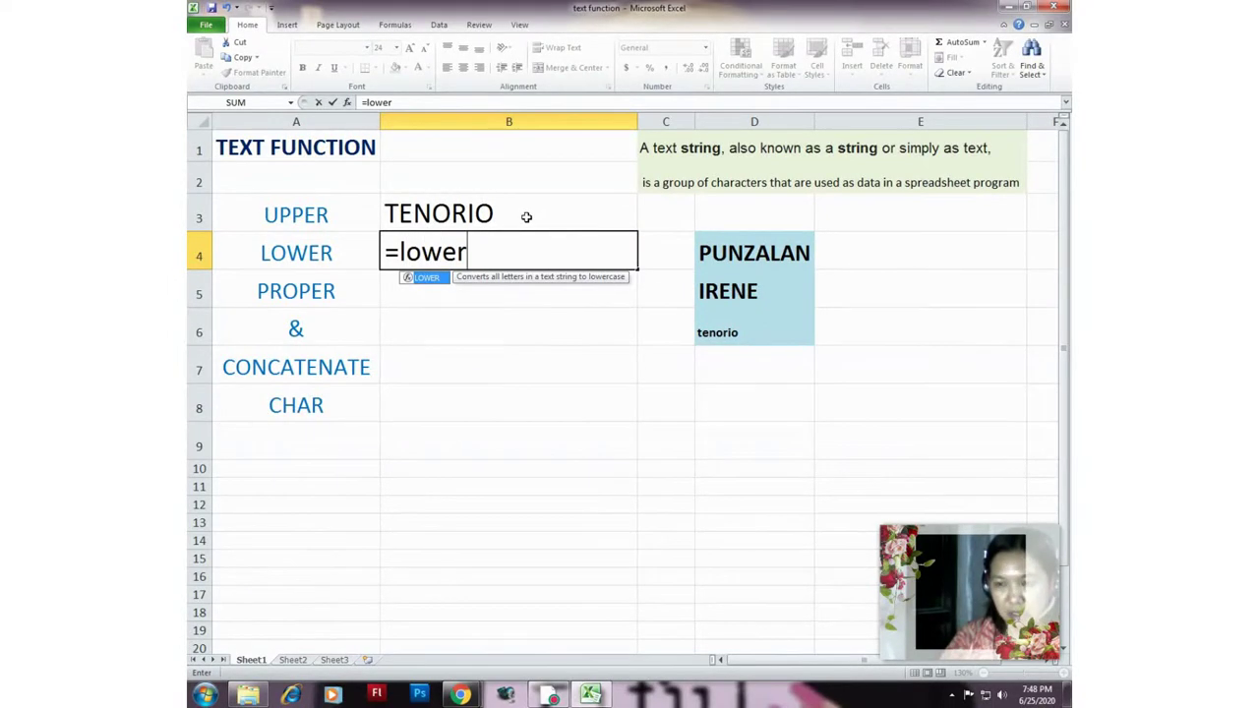
text(()
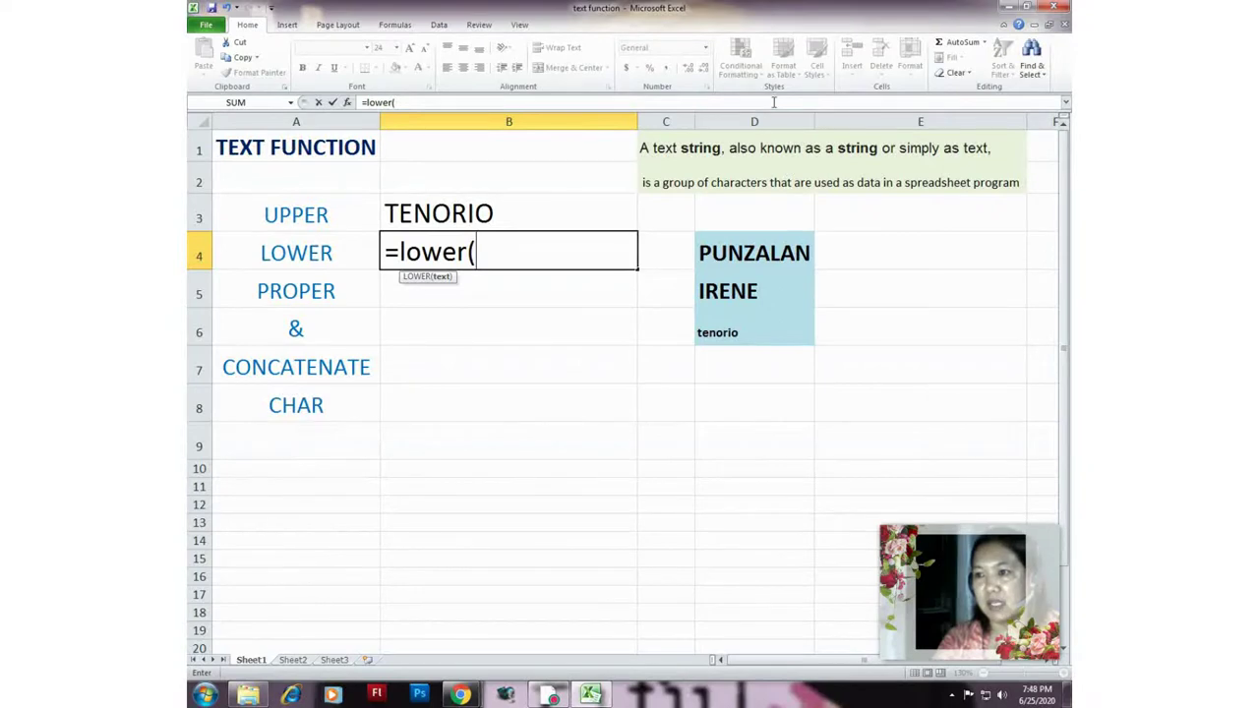
click(743, 248)
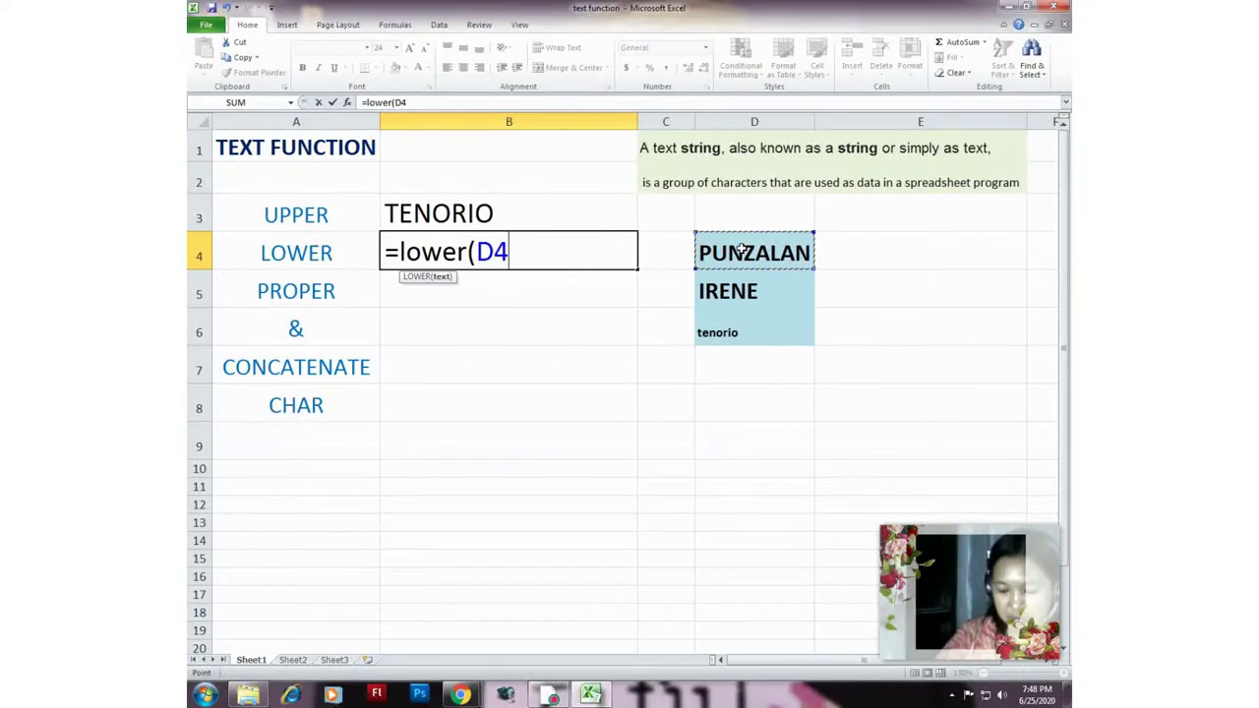
text())
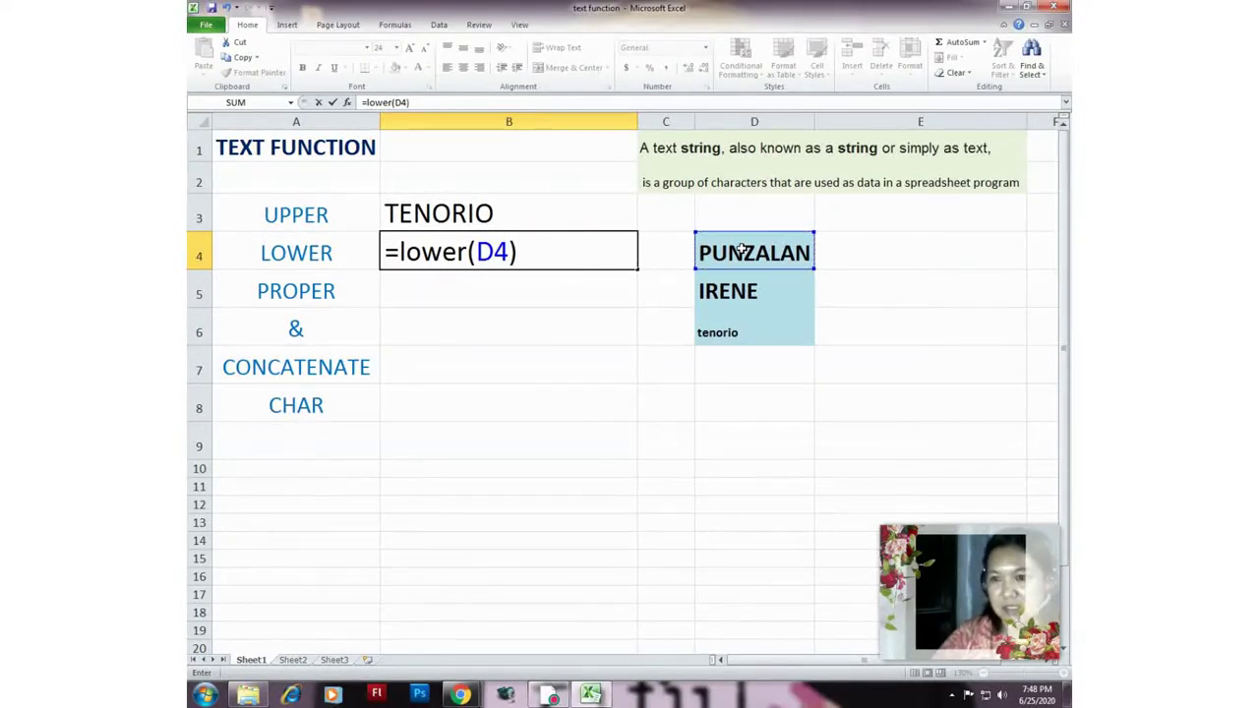
key(Return)
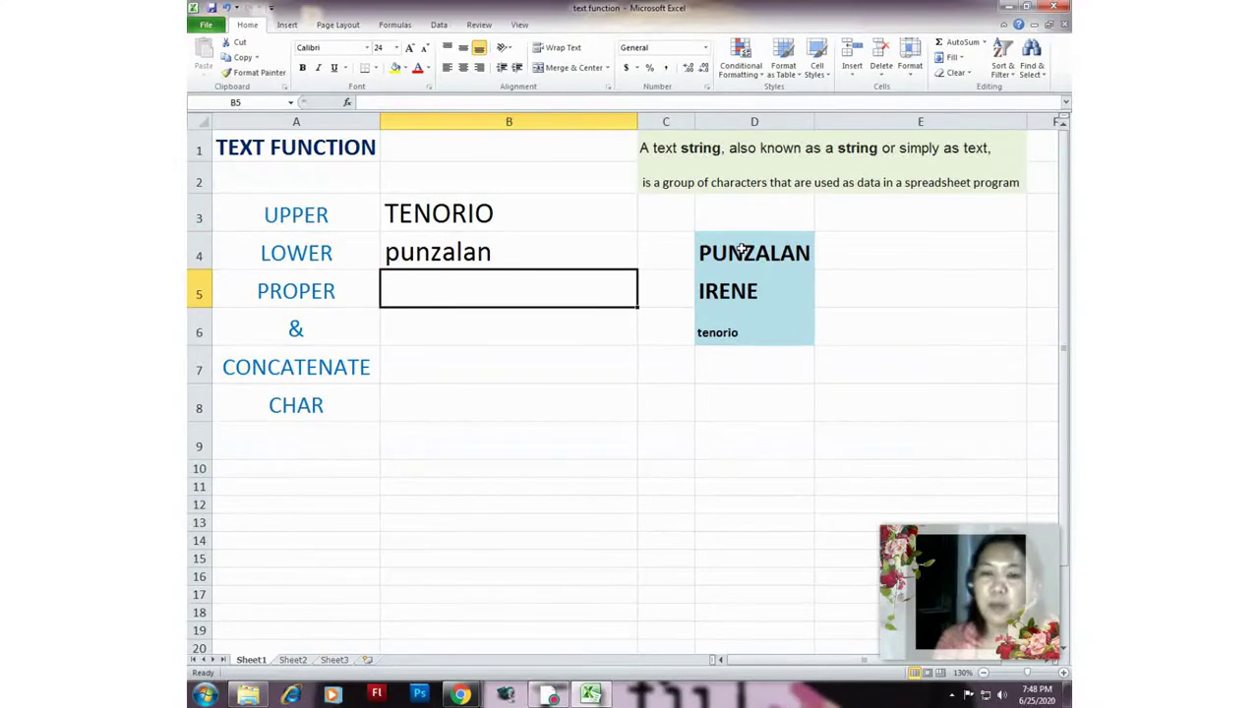
double_click(441, 256)
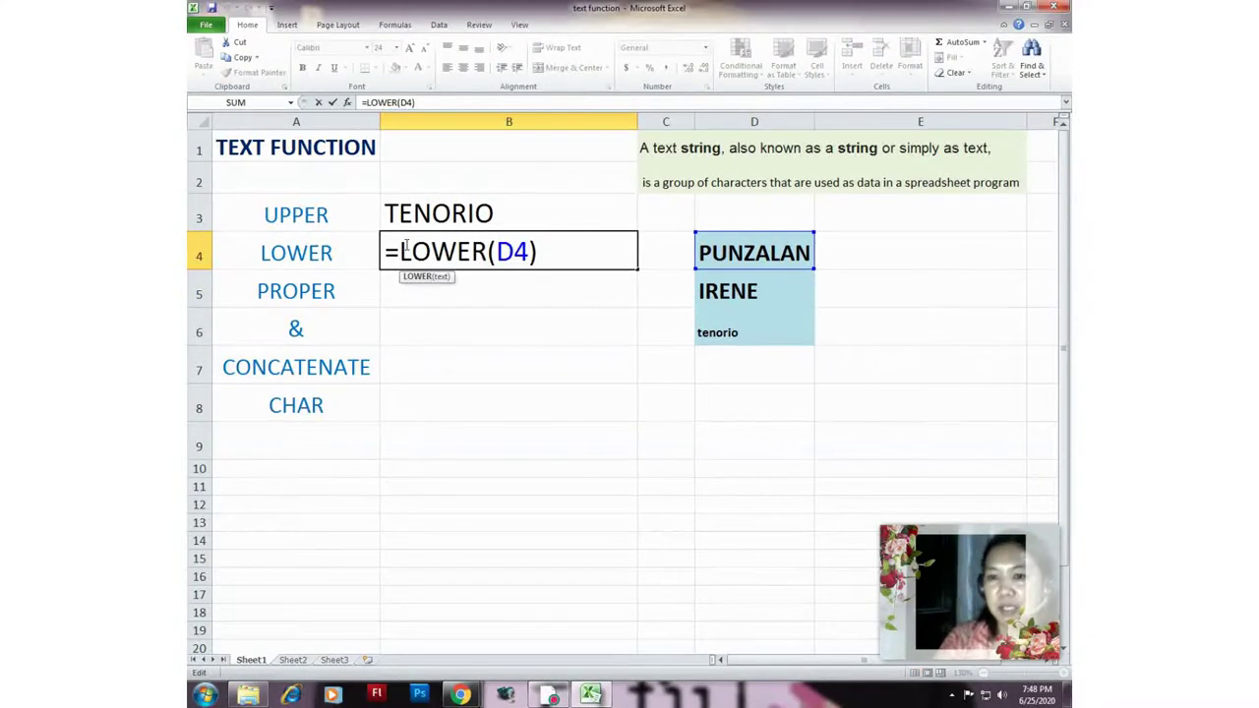
drag(401, 251, 532, 252)
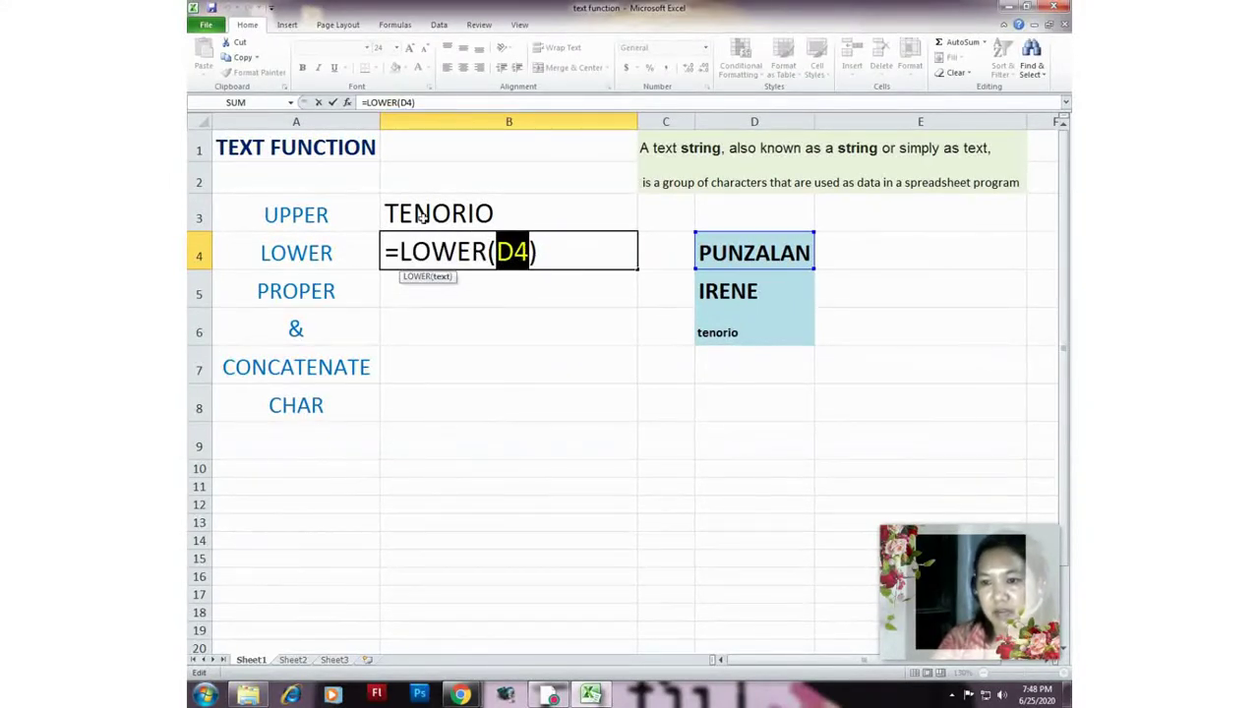
click(401, 215)
key(BackSpace)
key(BackSpace)
click(696, 253)
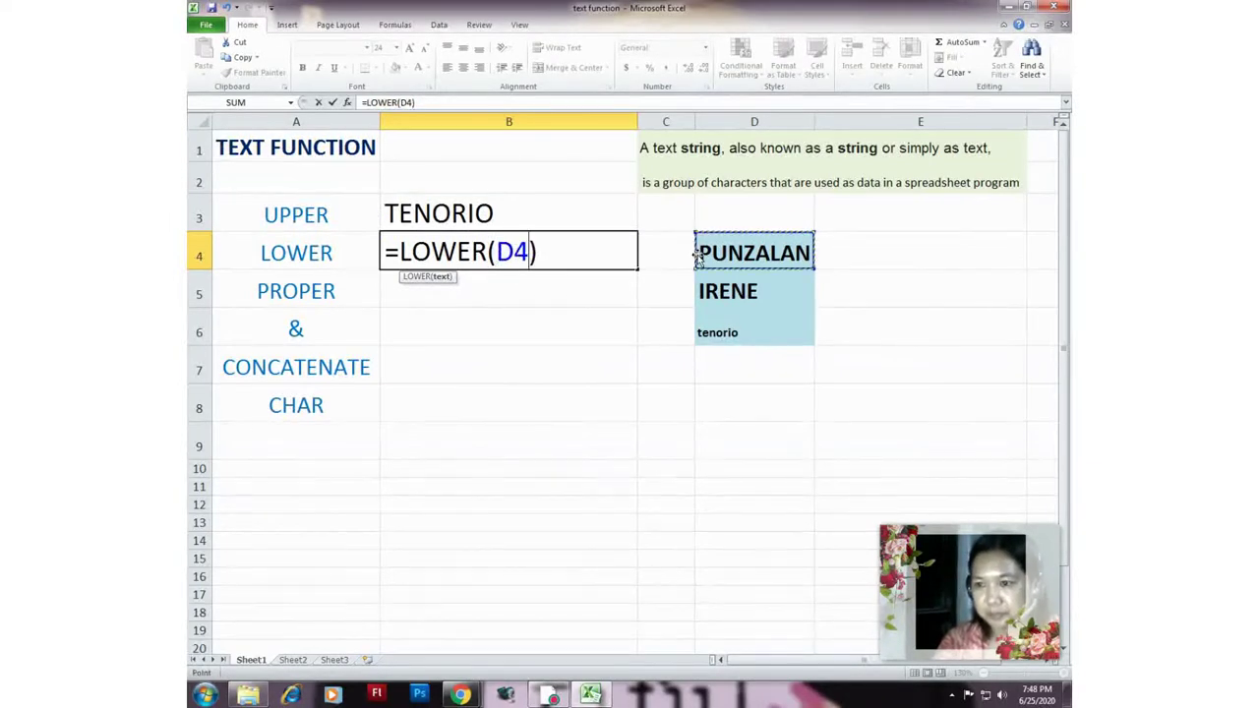
key(Return)
double_click(456, 220)
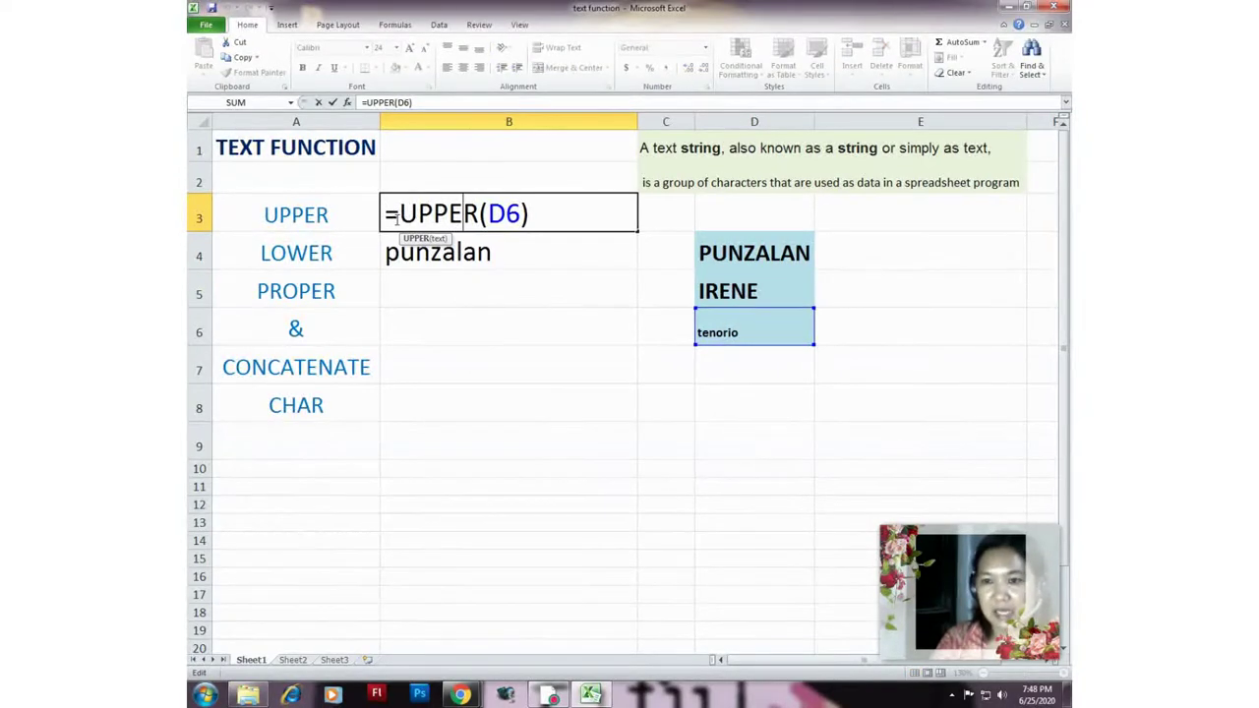
drag(398, 220, 477, 224)
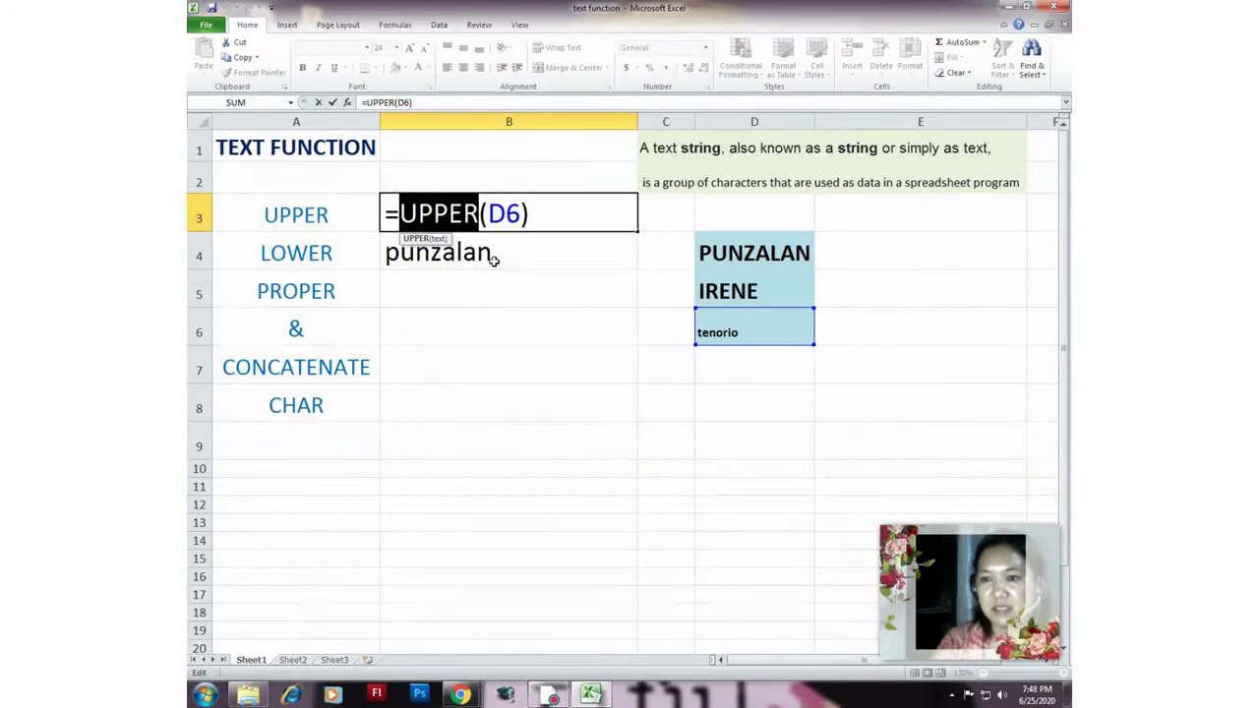
key(Return)
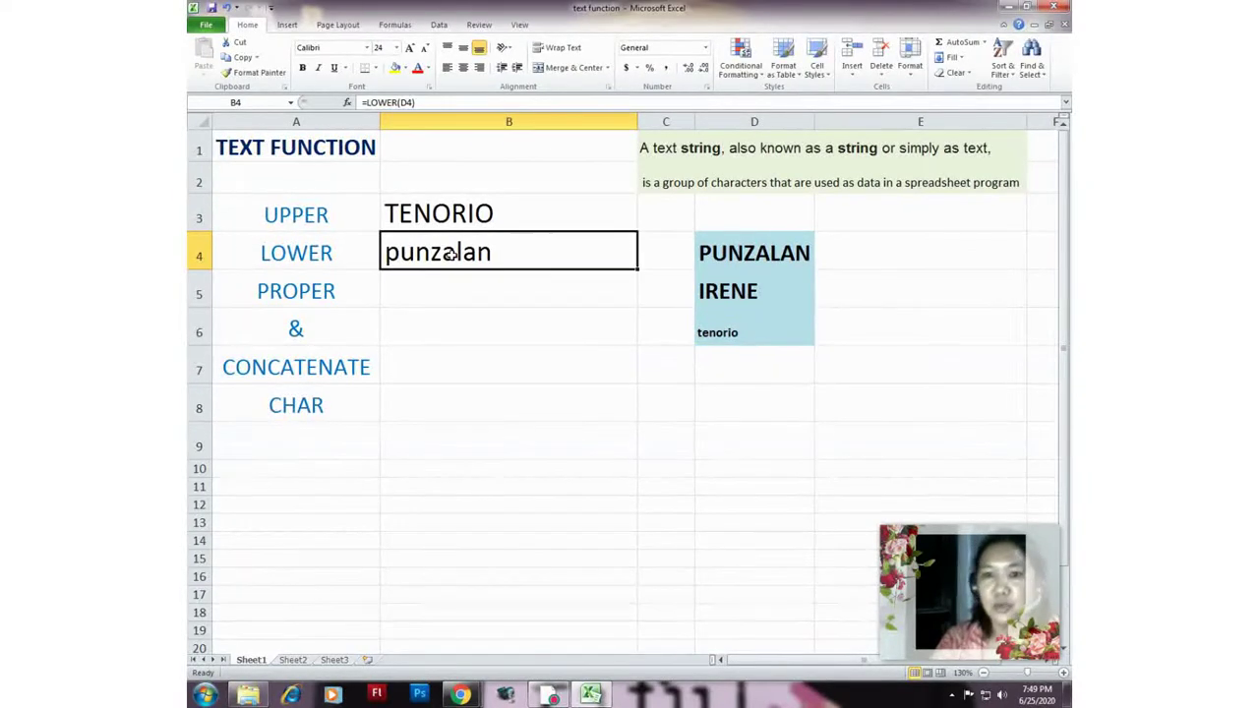
double_click(450, 253)
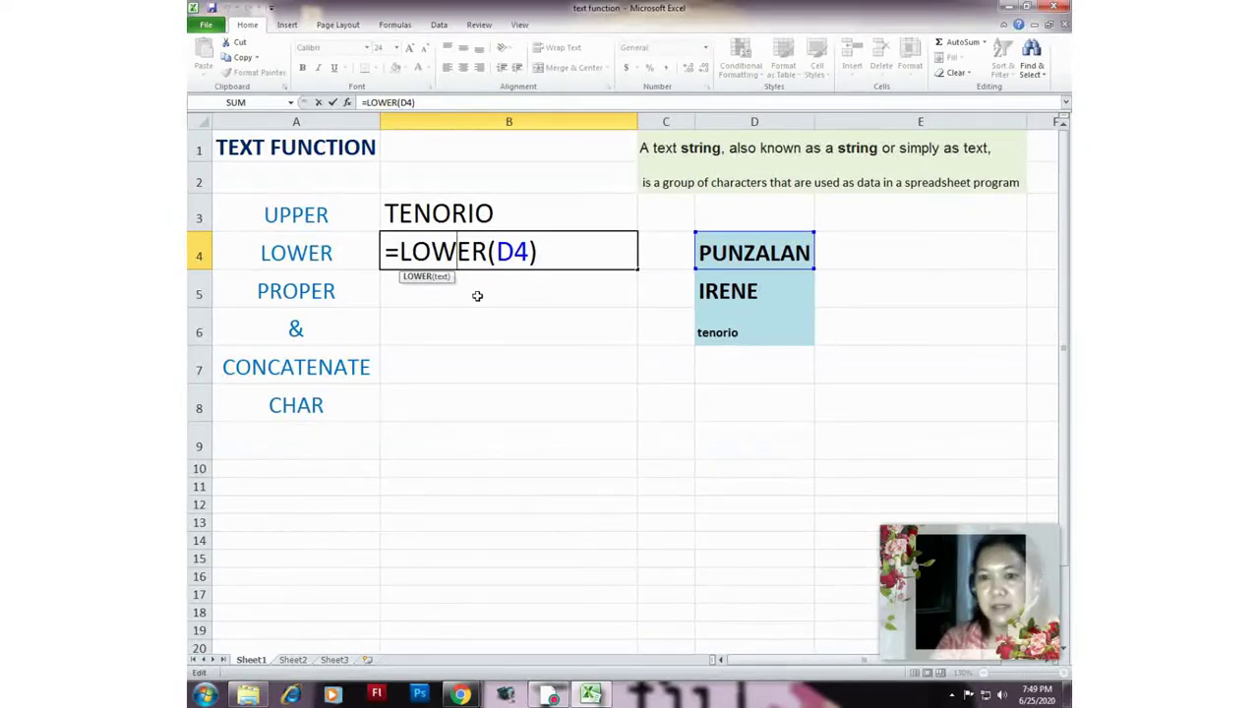
key(Return)
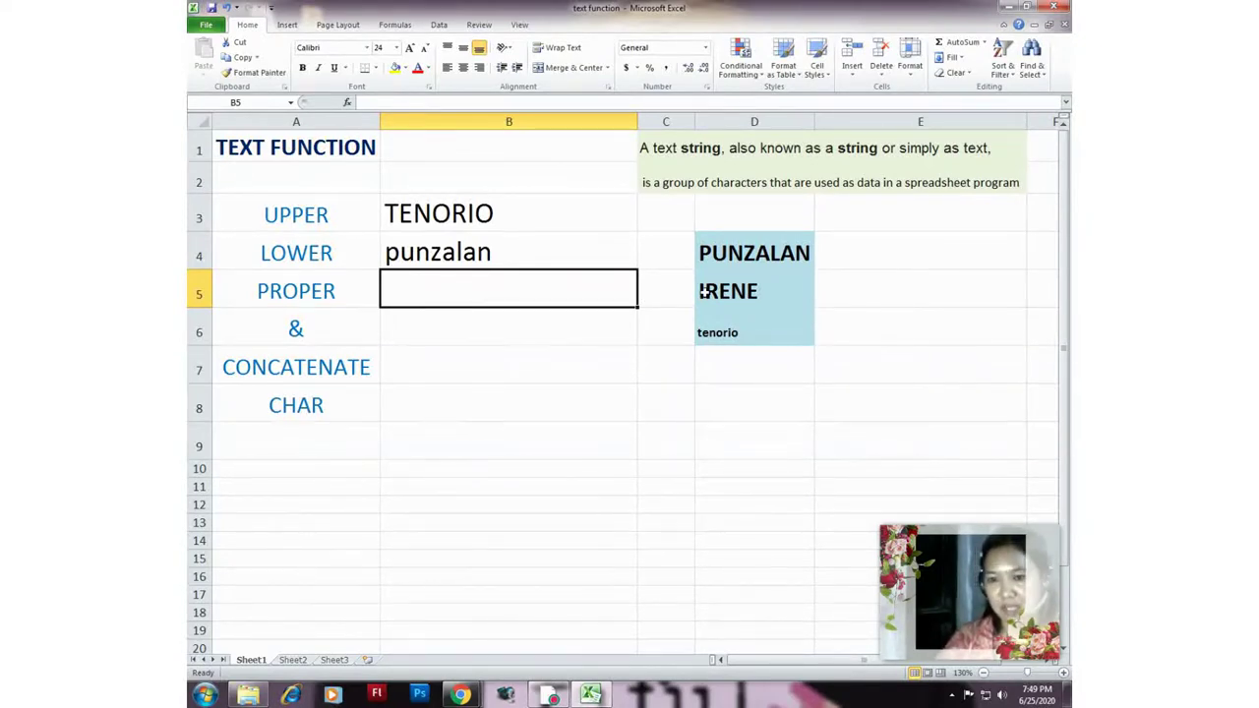
Enter =PROPER(D5) in B5 so the first name shows as Irene
double_click(409, 290)
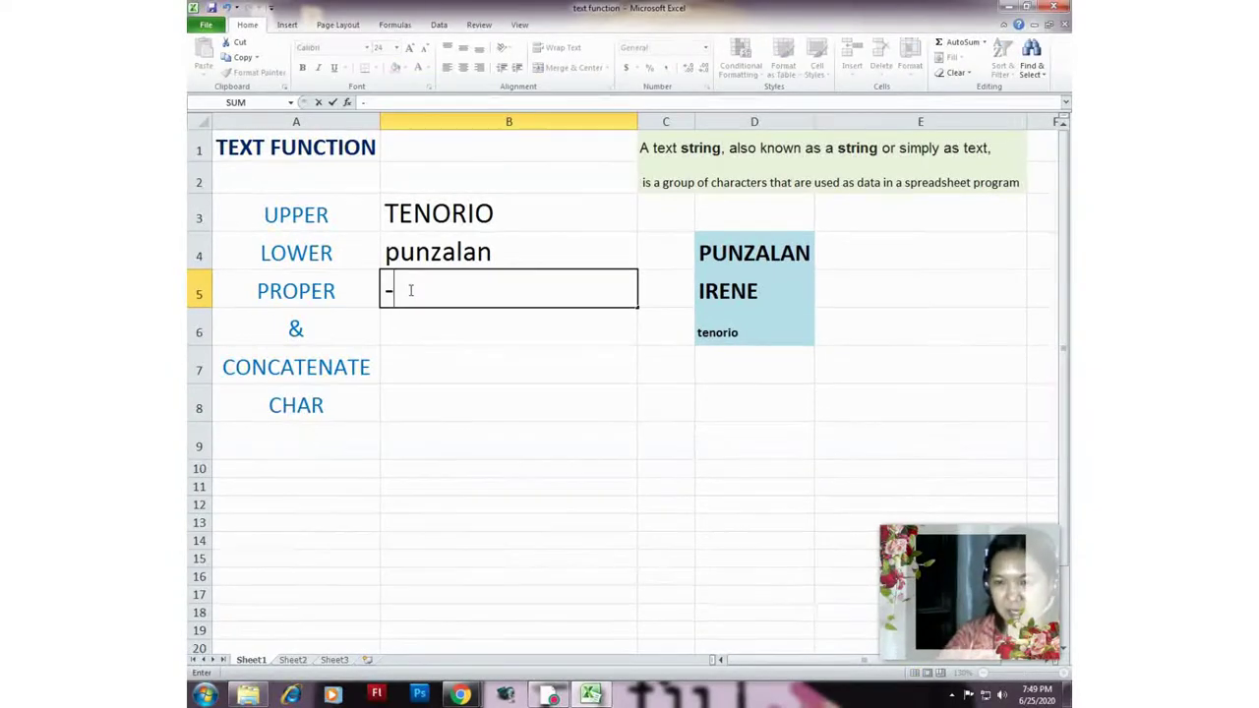
text(=)
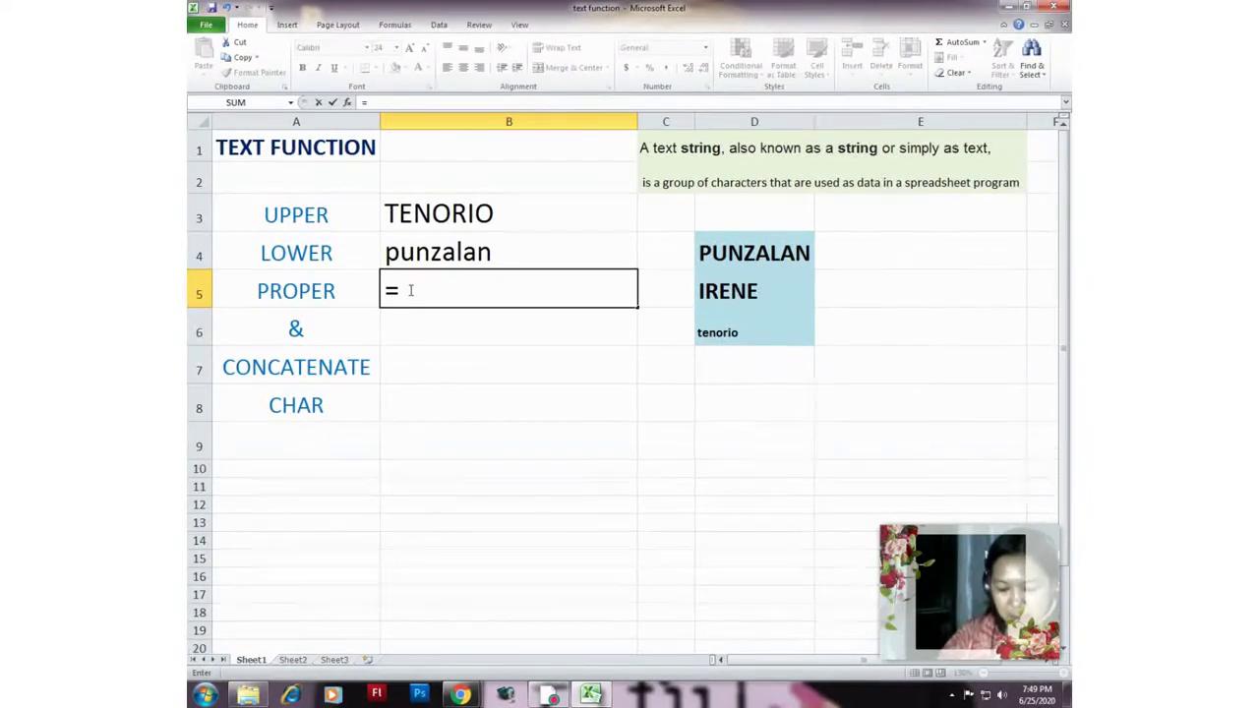
text(proper)
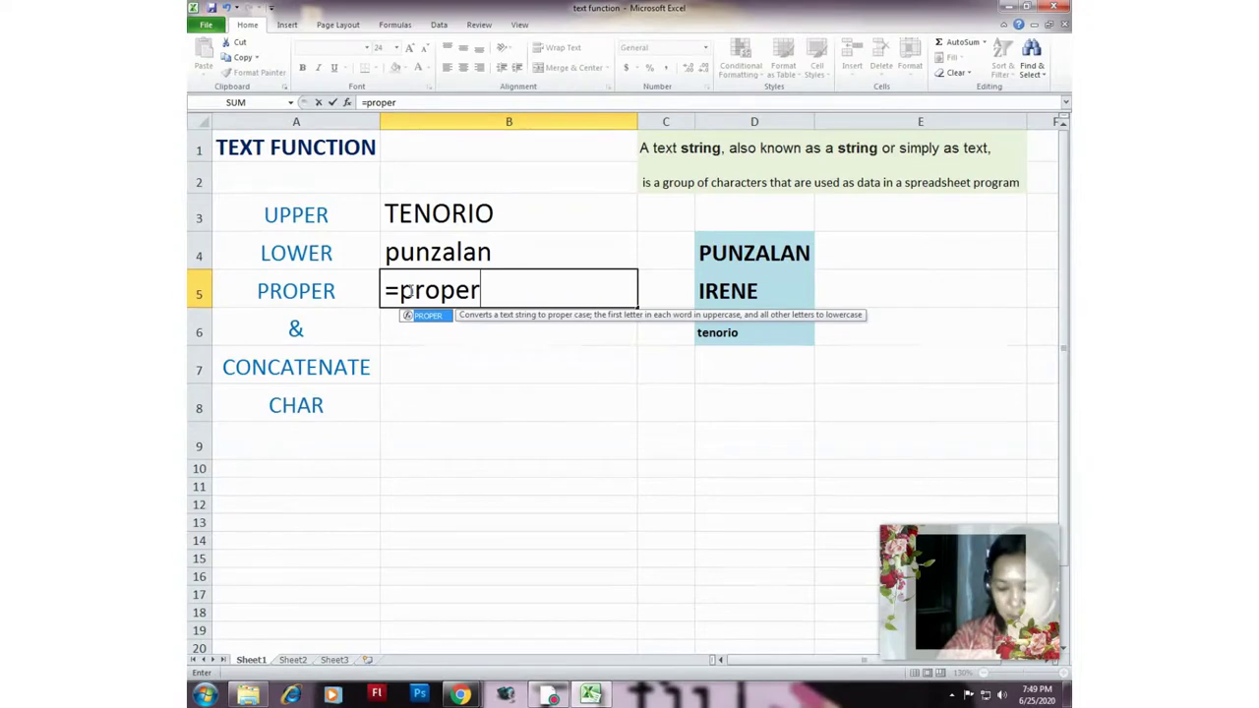
text(()
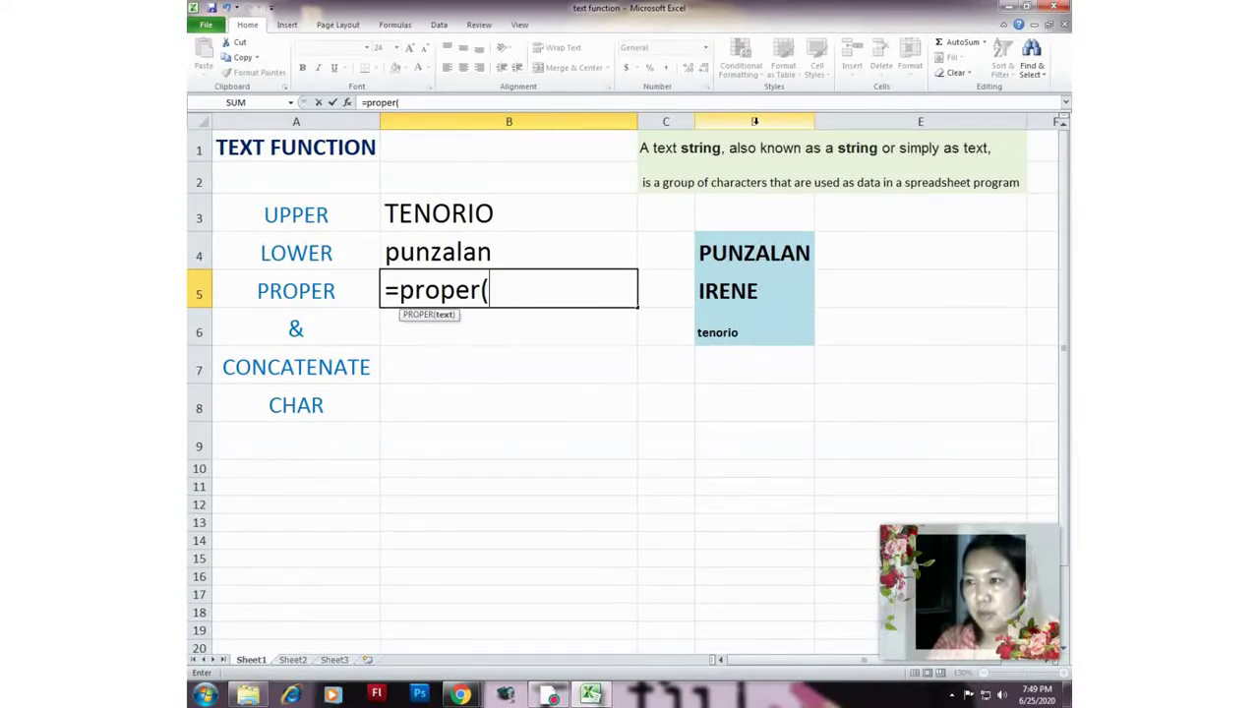
click(744, 290)
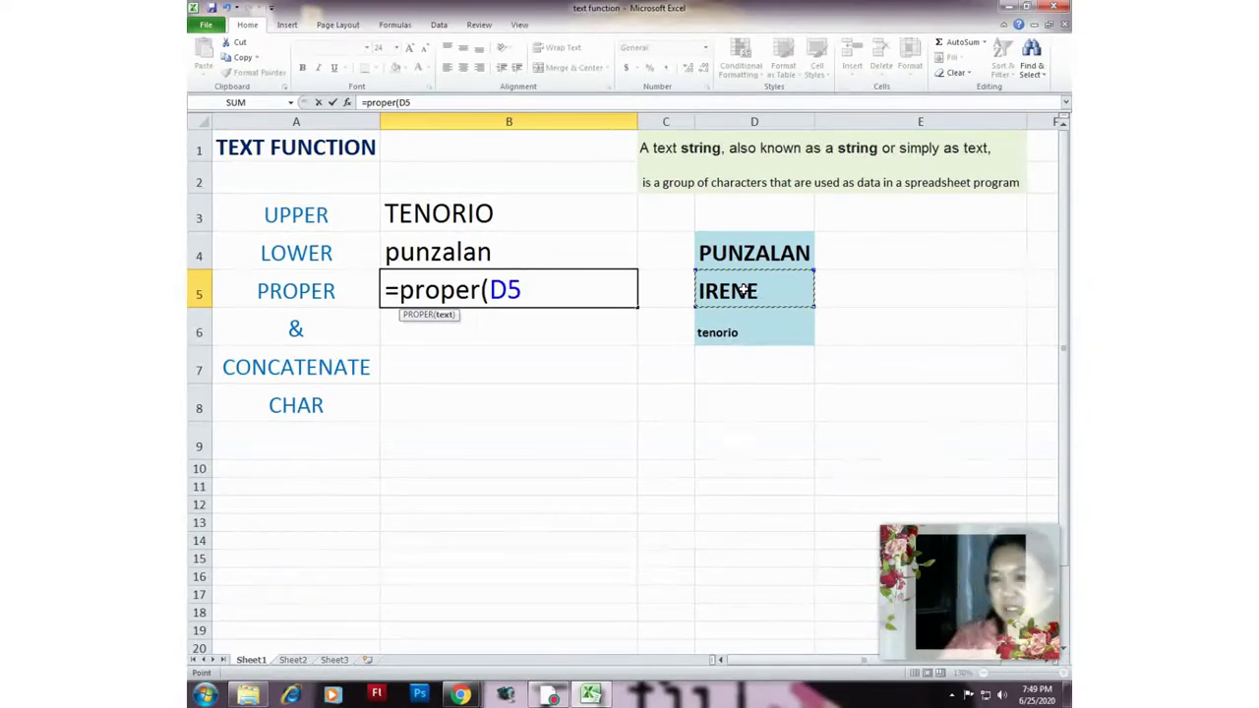
text())
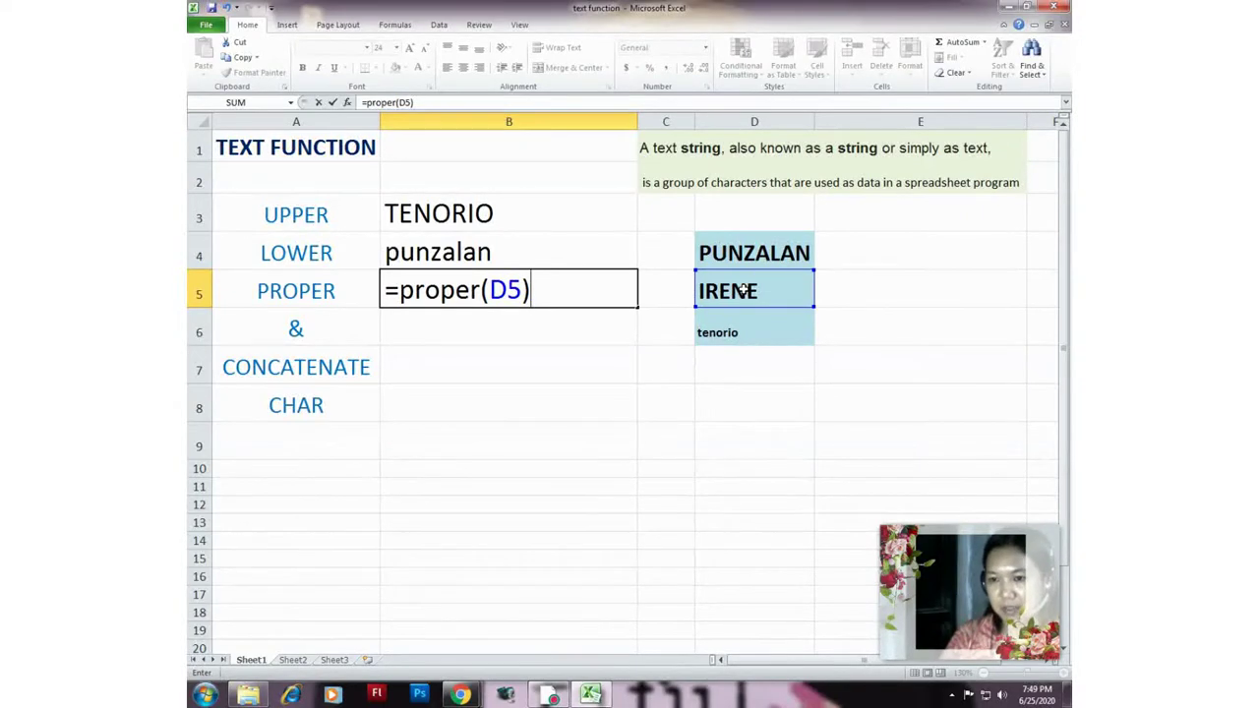
key(Return)
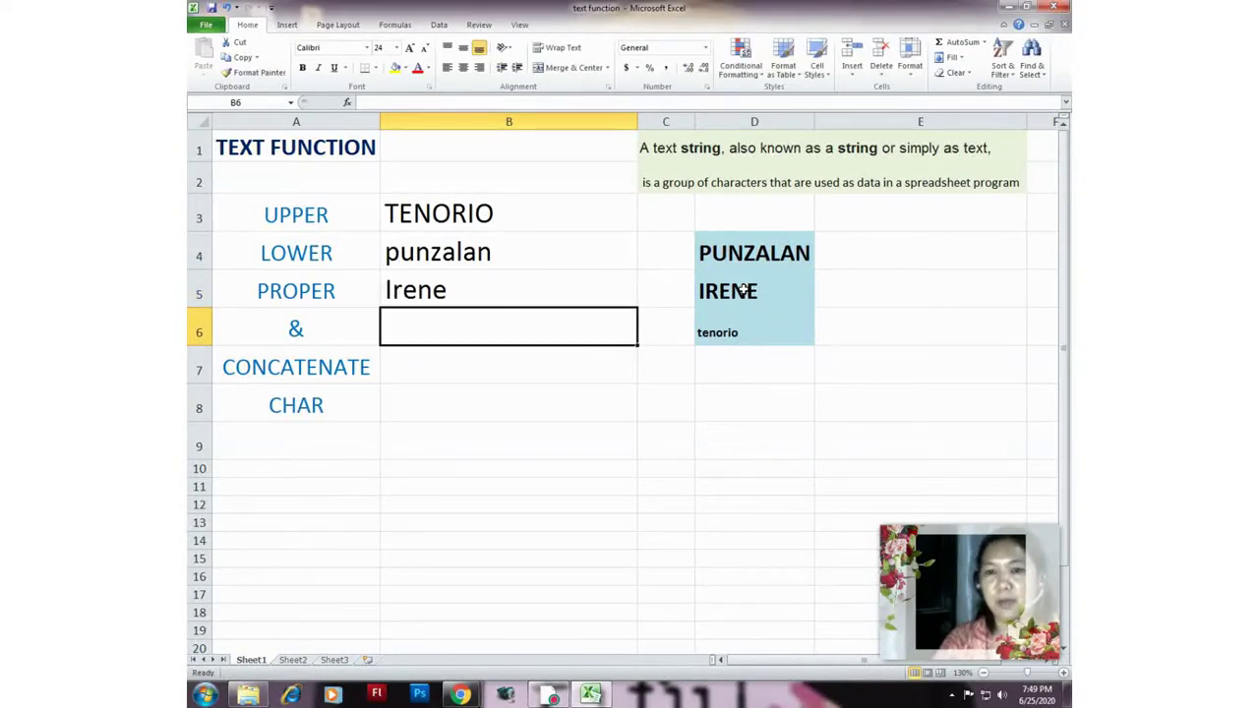
click(464, 292)
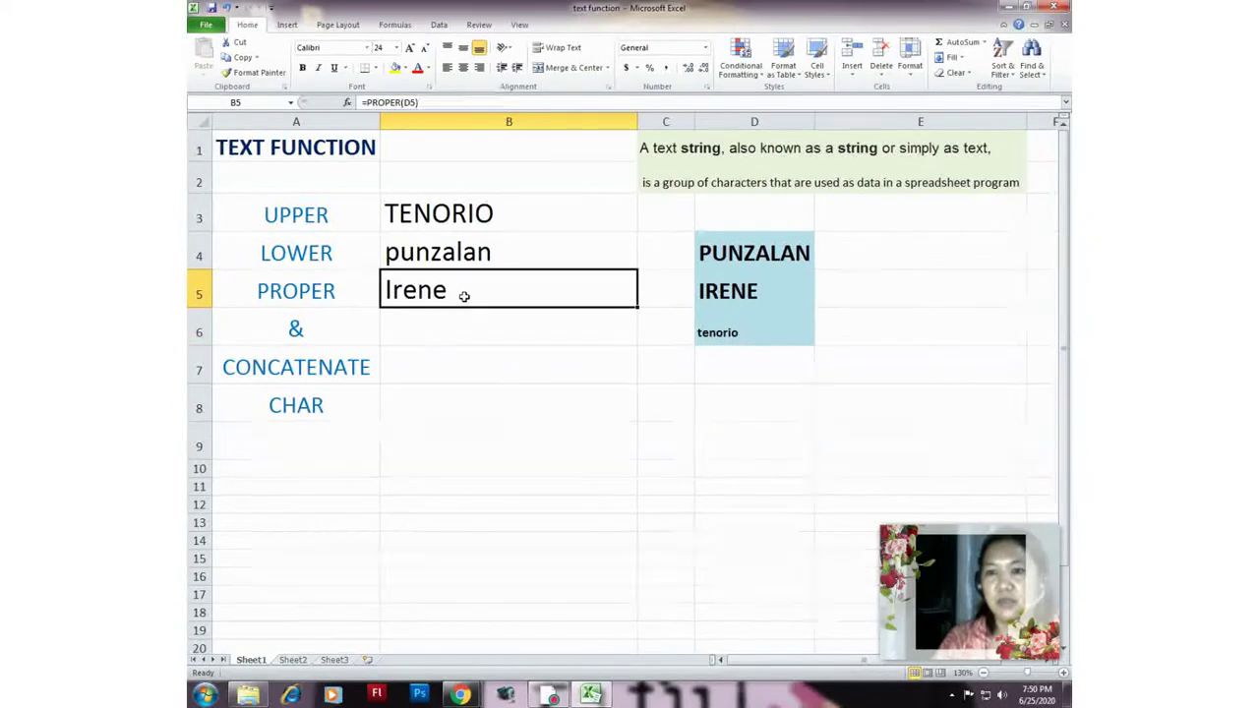
double_click(419, 217)
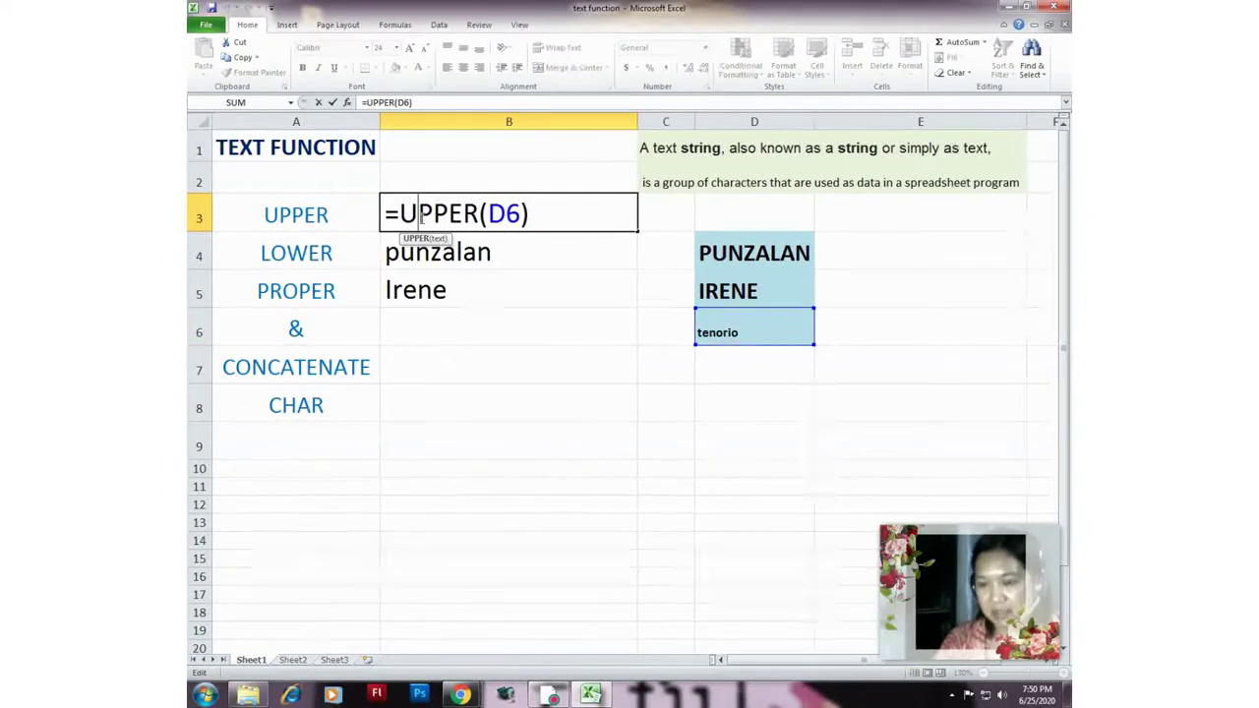
key(Return)
double_click(417, 253)
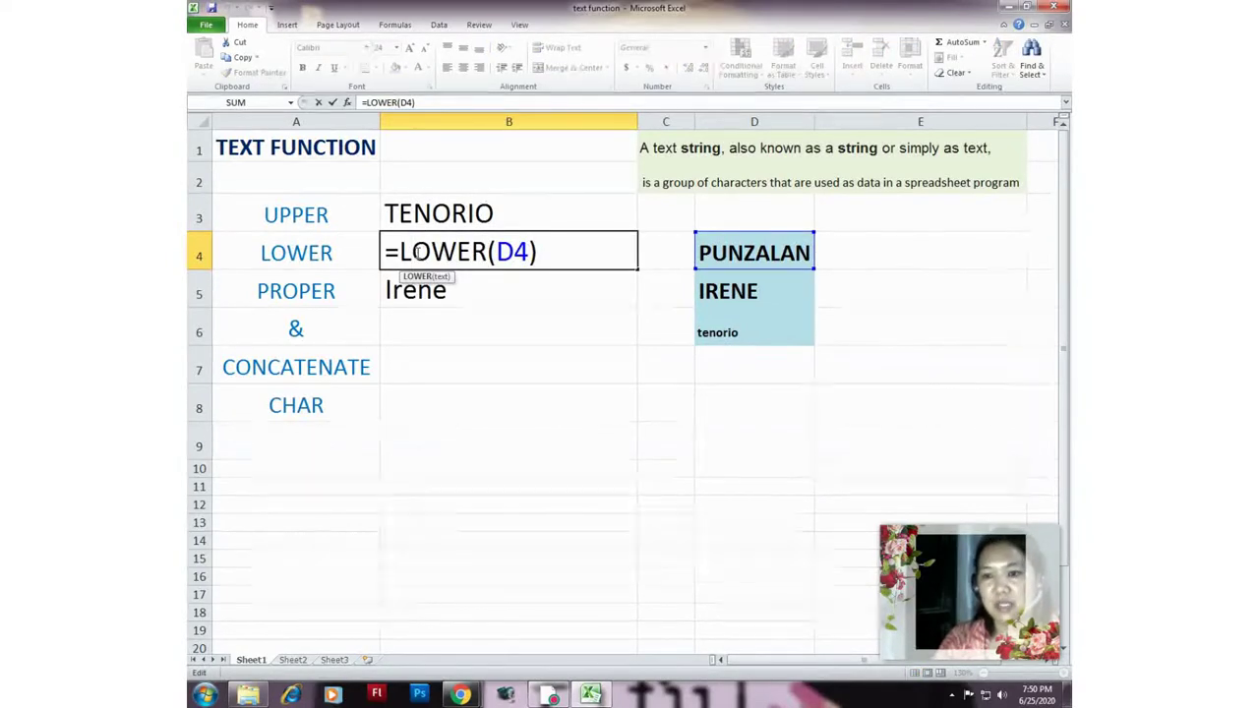
key(Return)
double_click(417, 291)
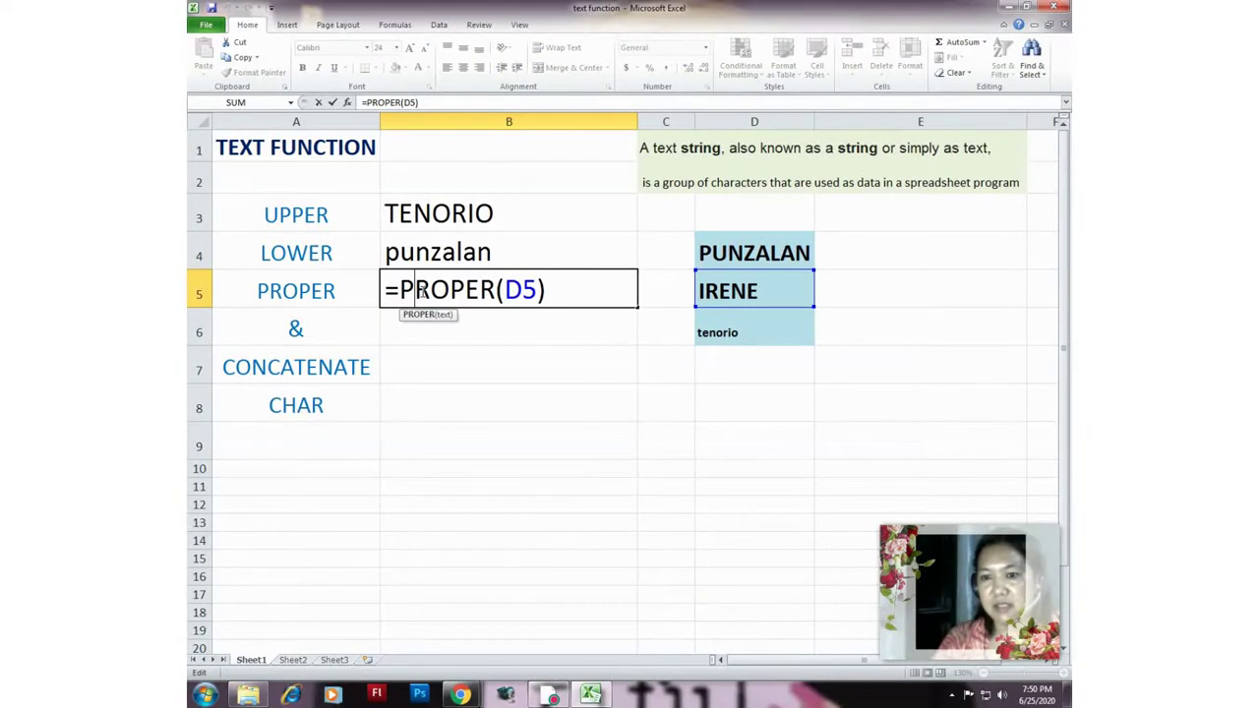
key(Return)
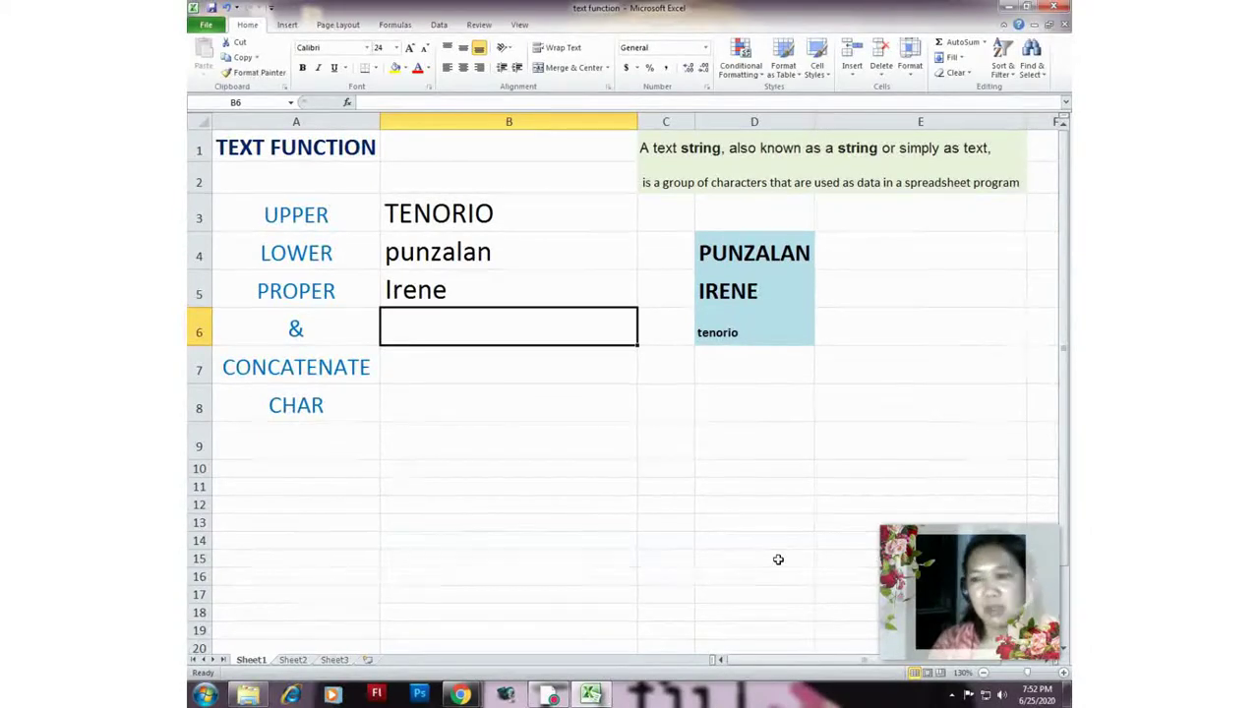
click(297, 320)
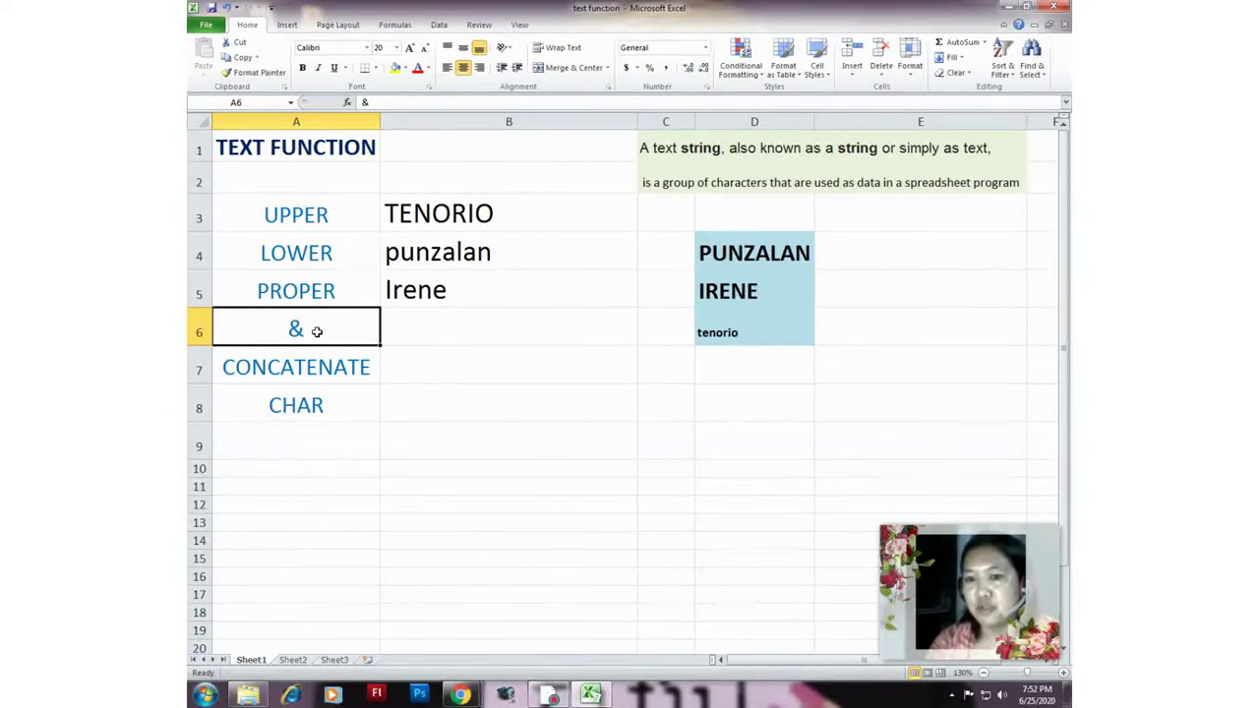
Enter =D4&D5 in B6 to join the surname and first name
click(729, 253)
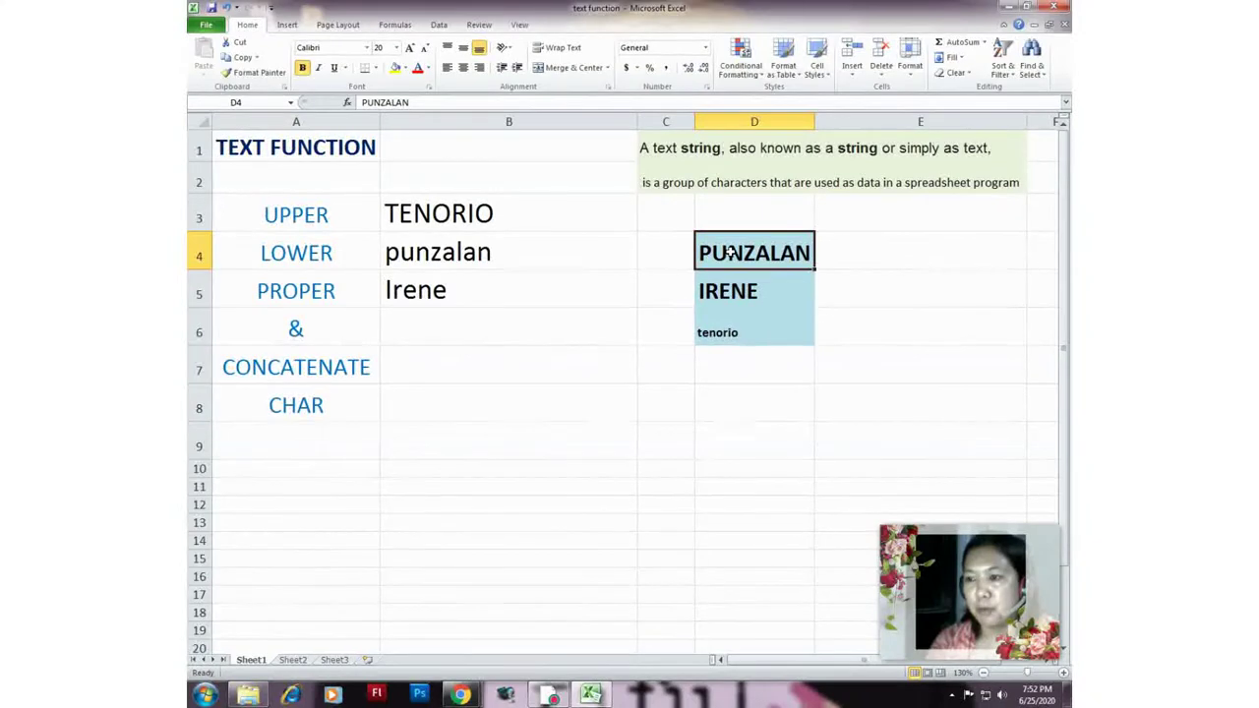
click(731, 291)
click(413, 333)
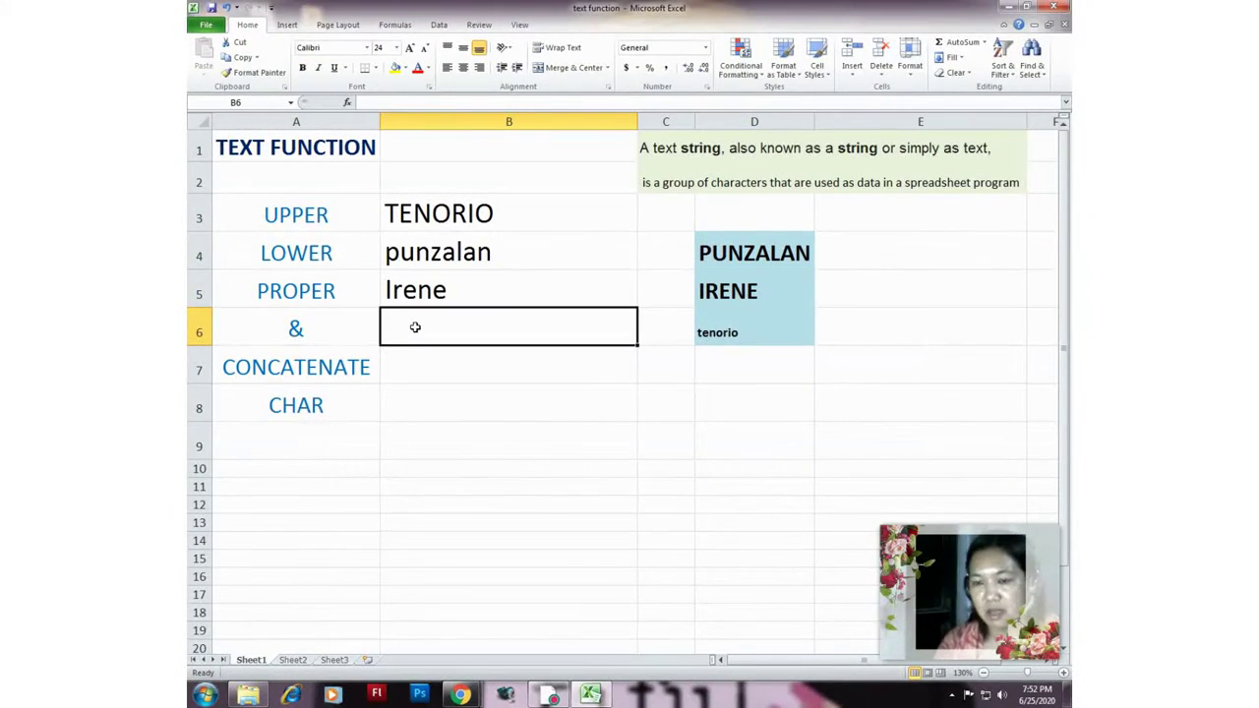
text(=)
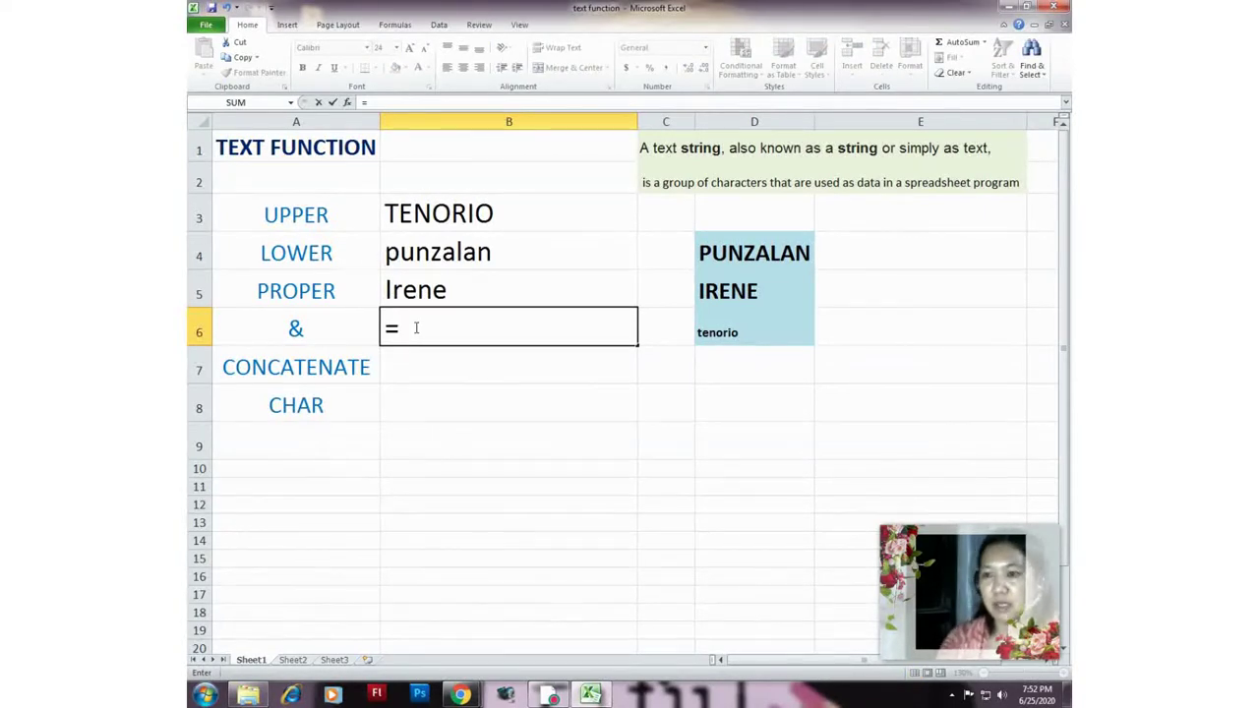
click(719, 254)
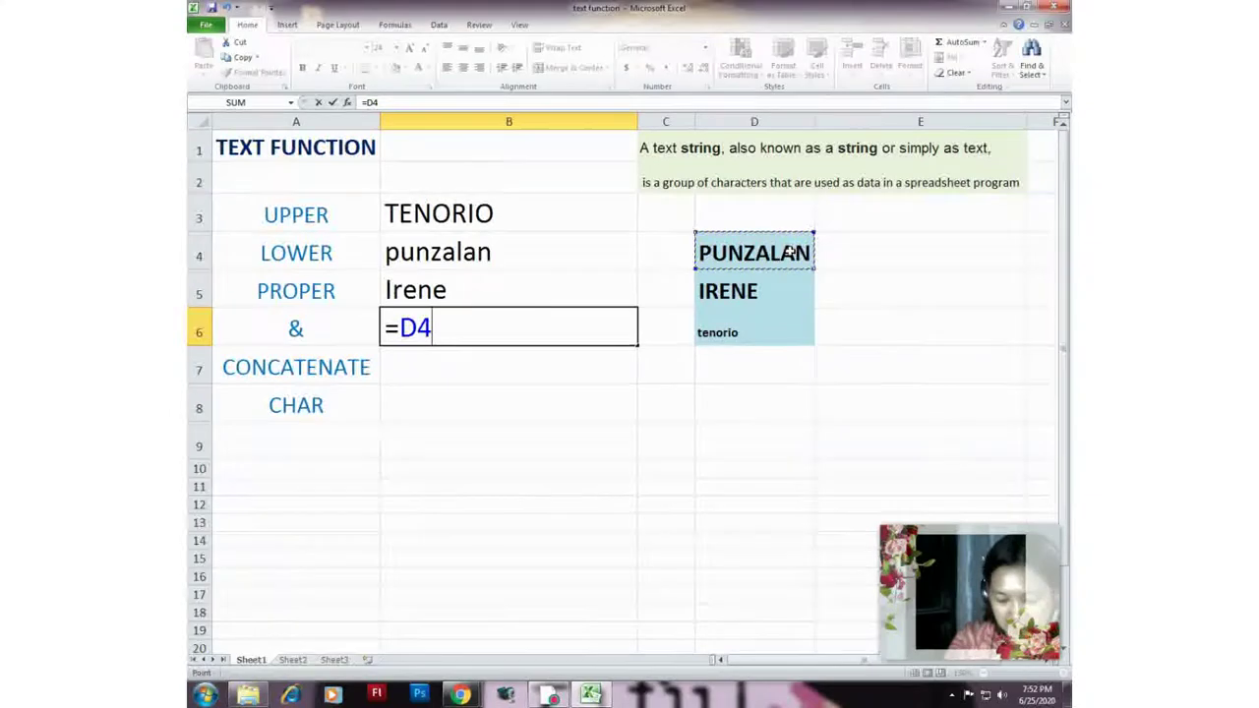
text(&)
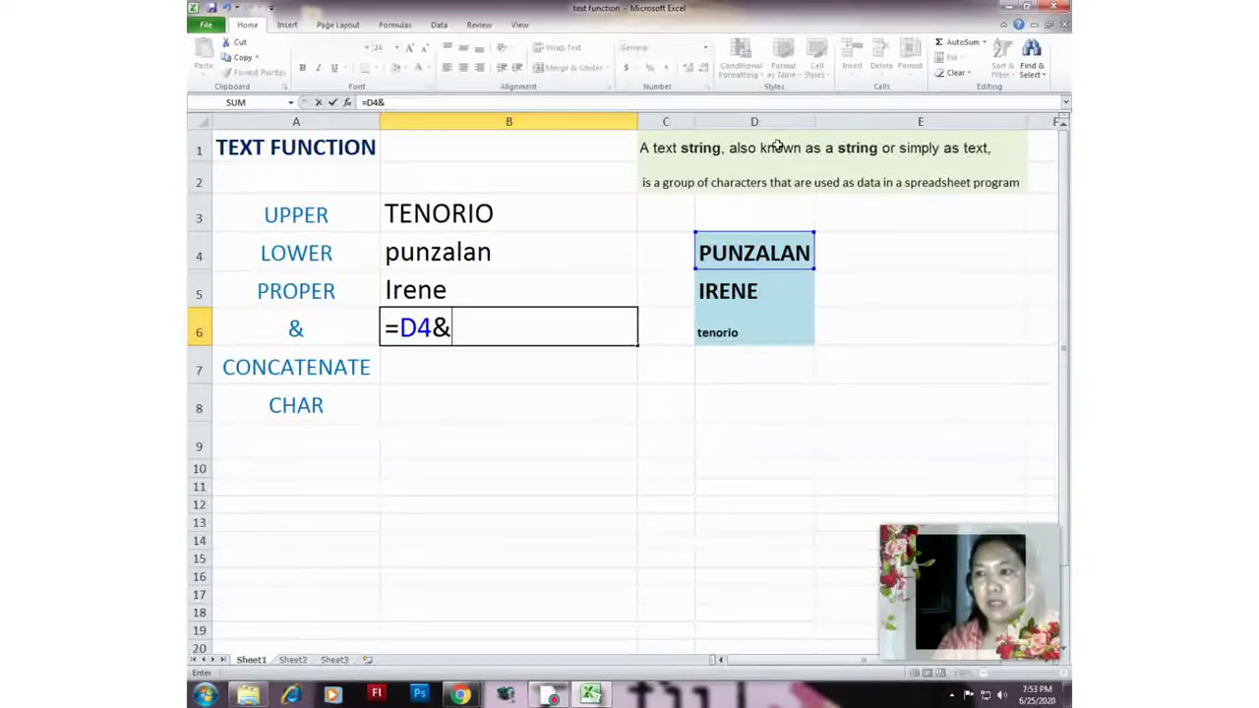
click(754, 291)
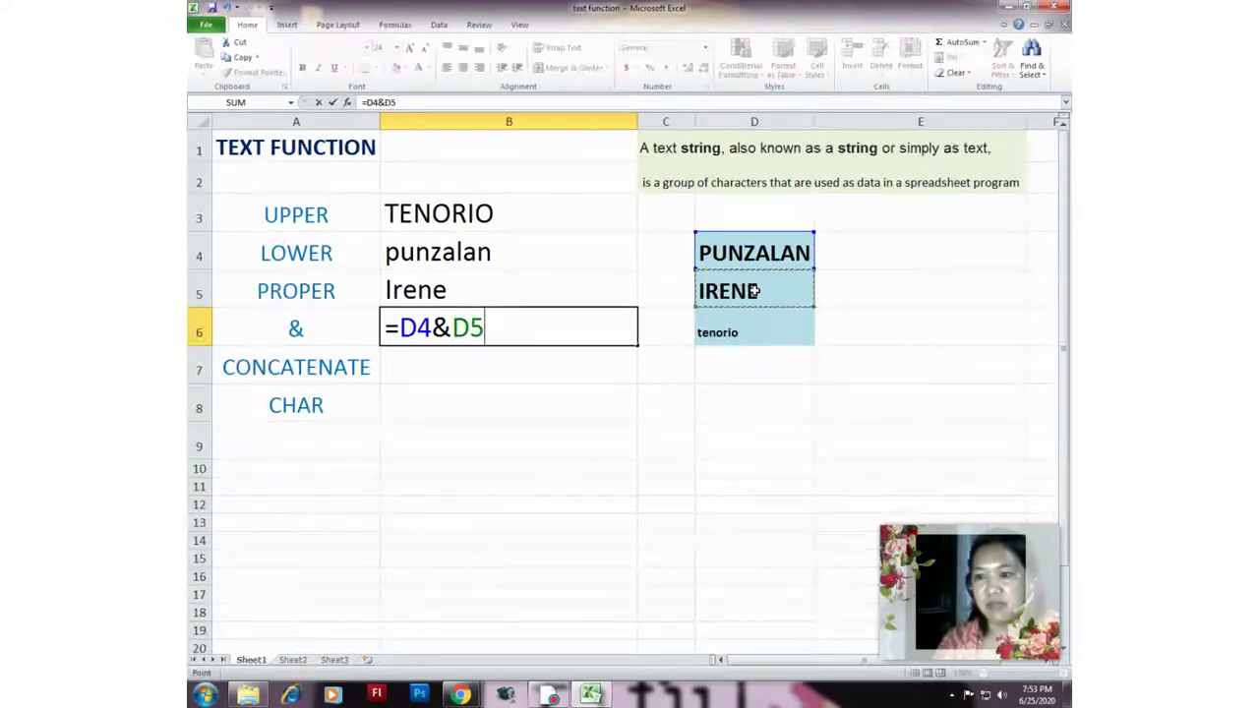
key(Return)
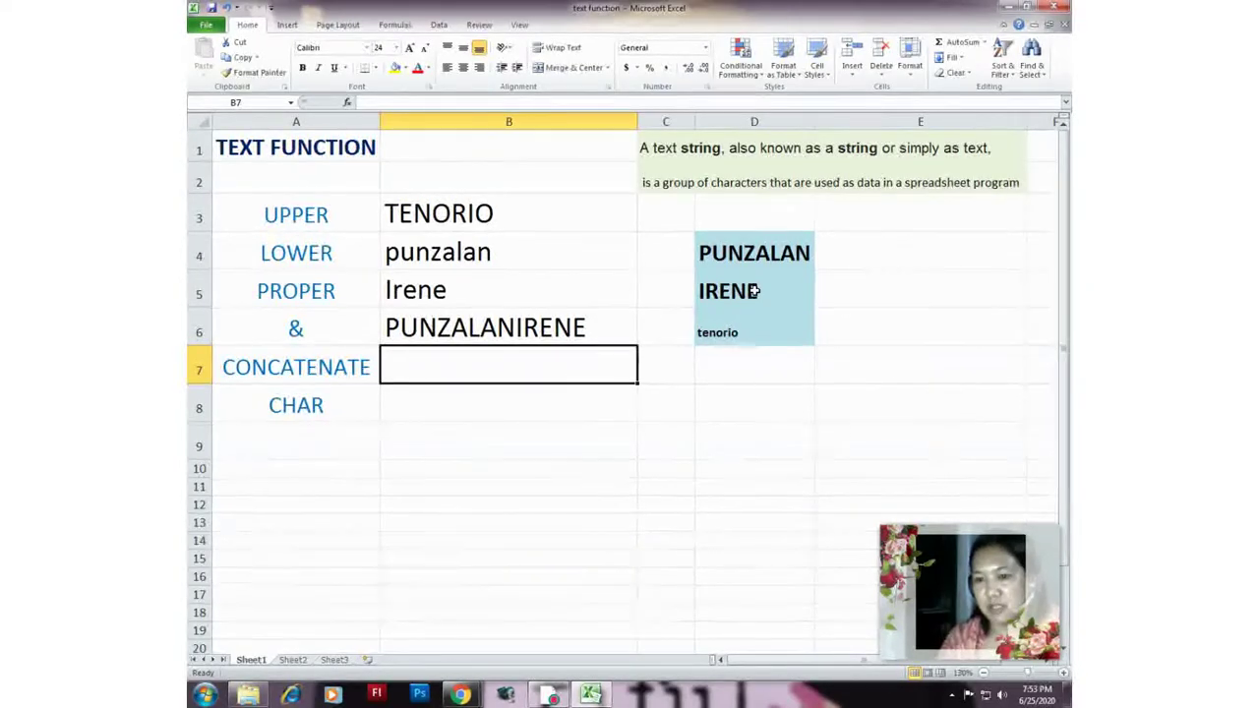
click(458, 333)
double_click(451, 328)
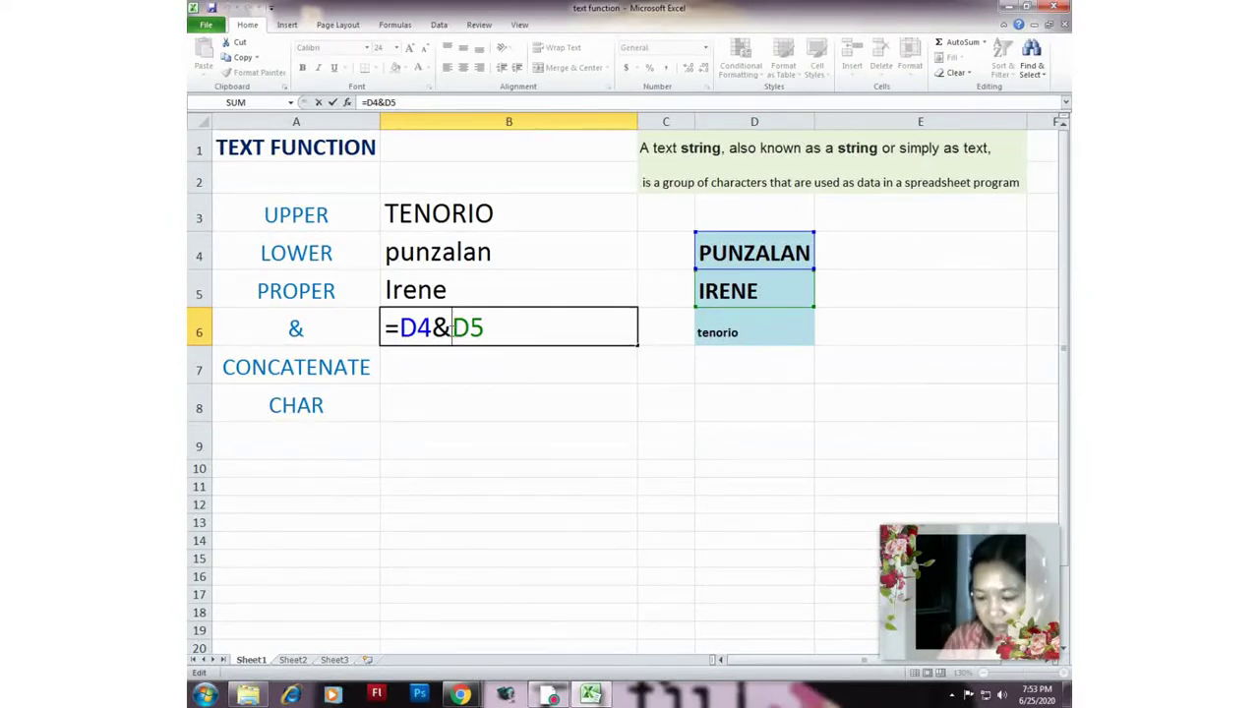
text(")
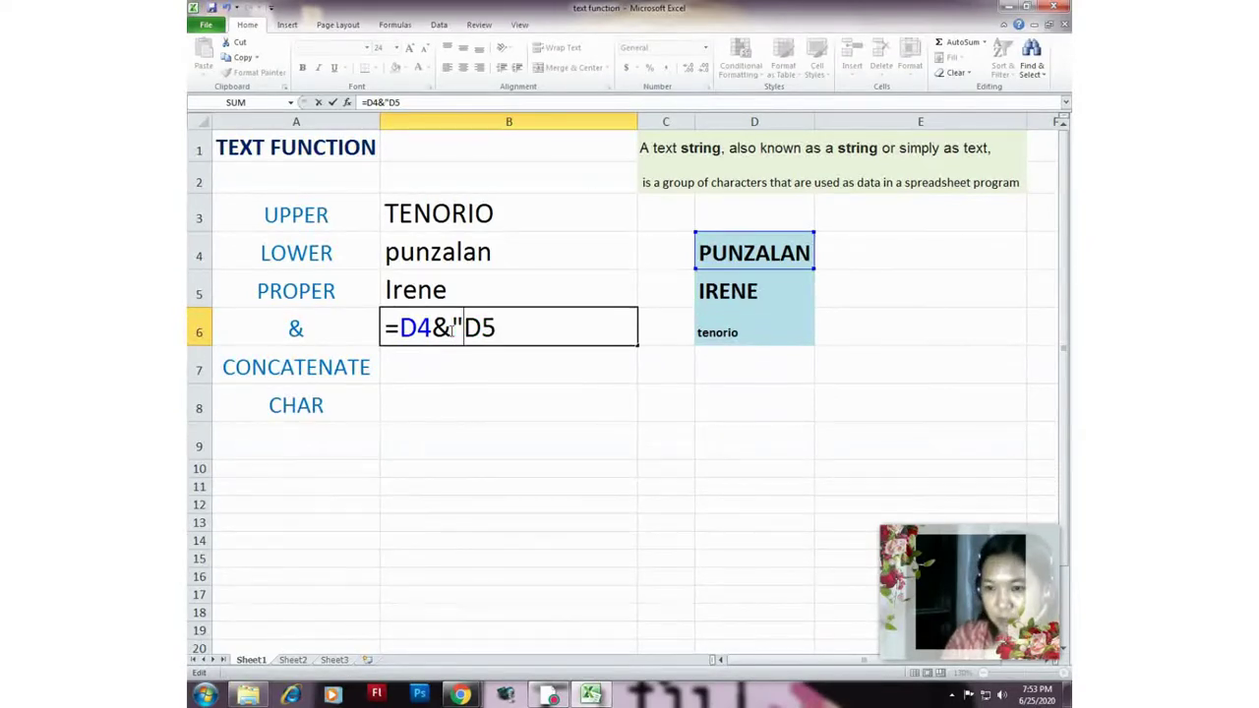
text( ")
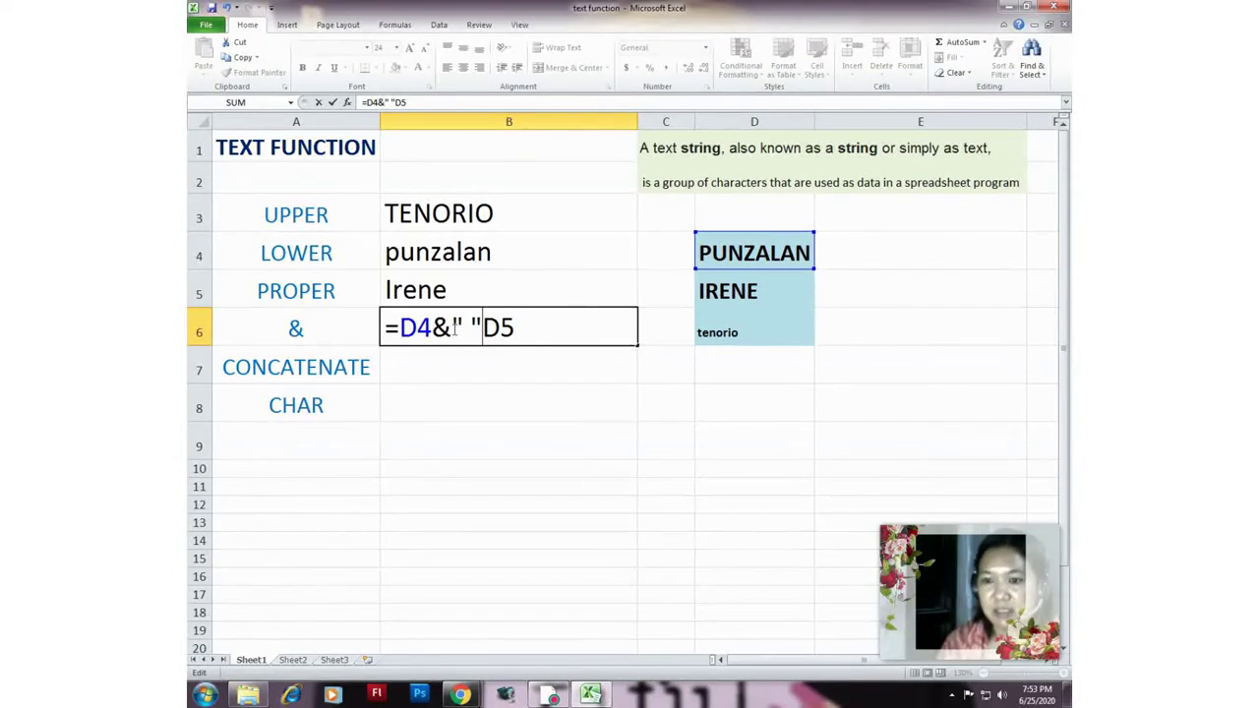
drag(454, 327, 402, 327)
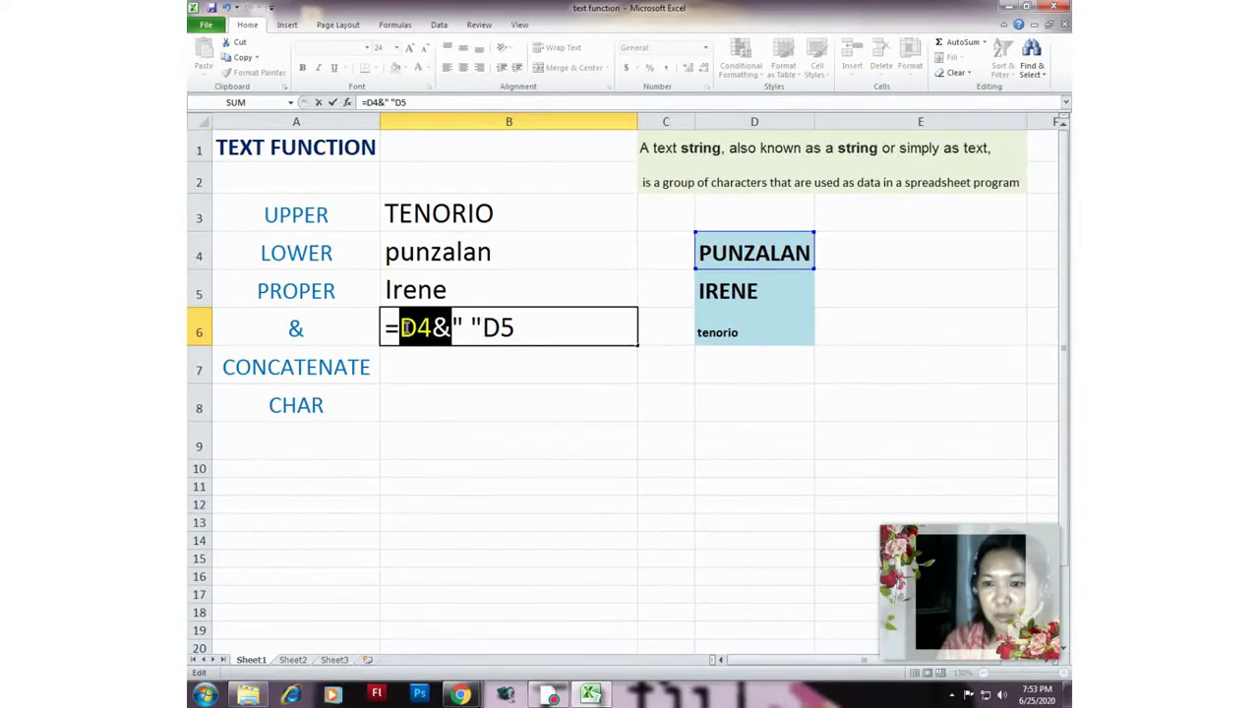
click(454, 328)
drag(451, 328, 482, 336)
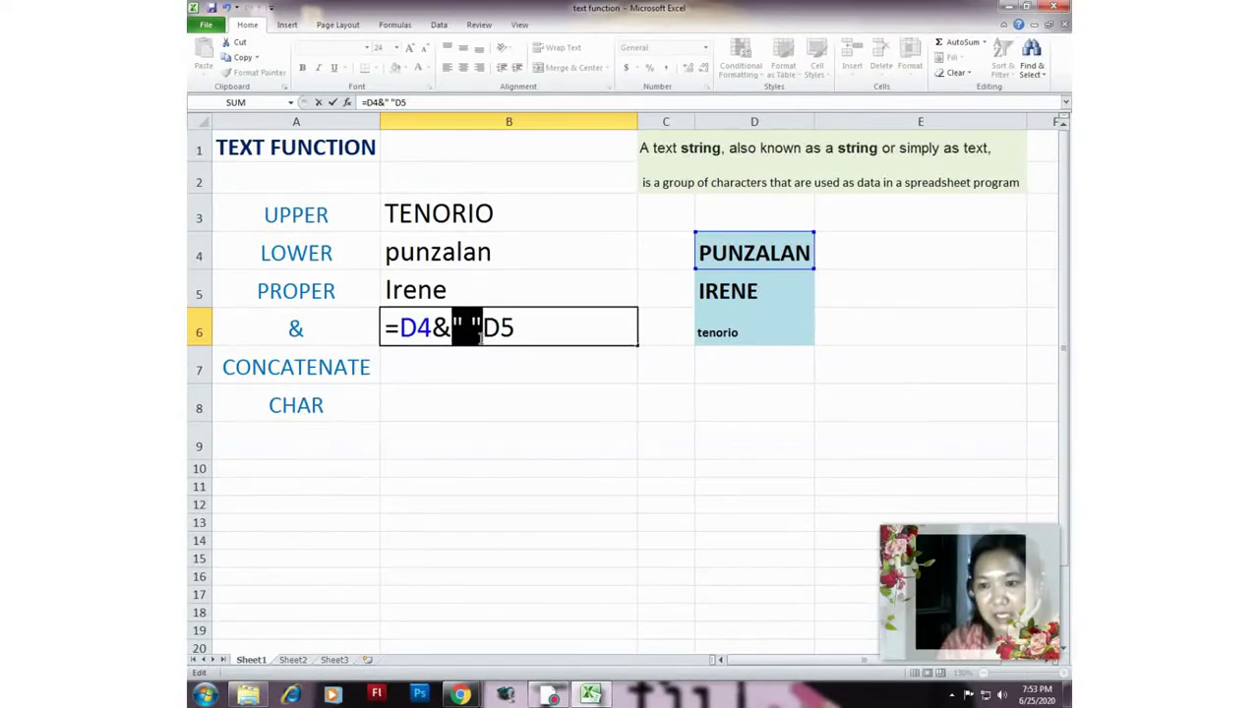
click(479, 335)
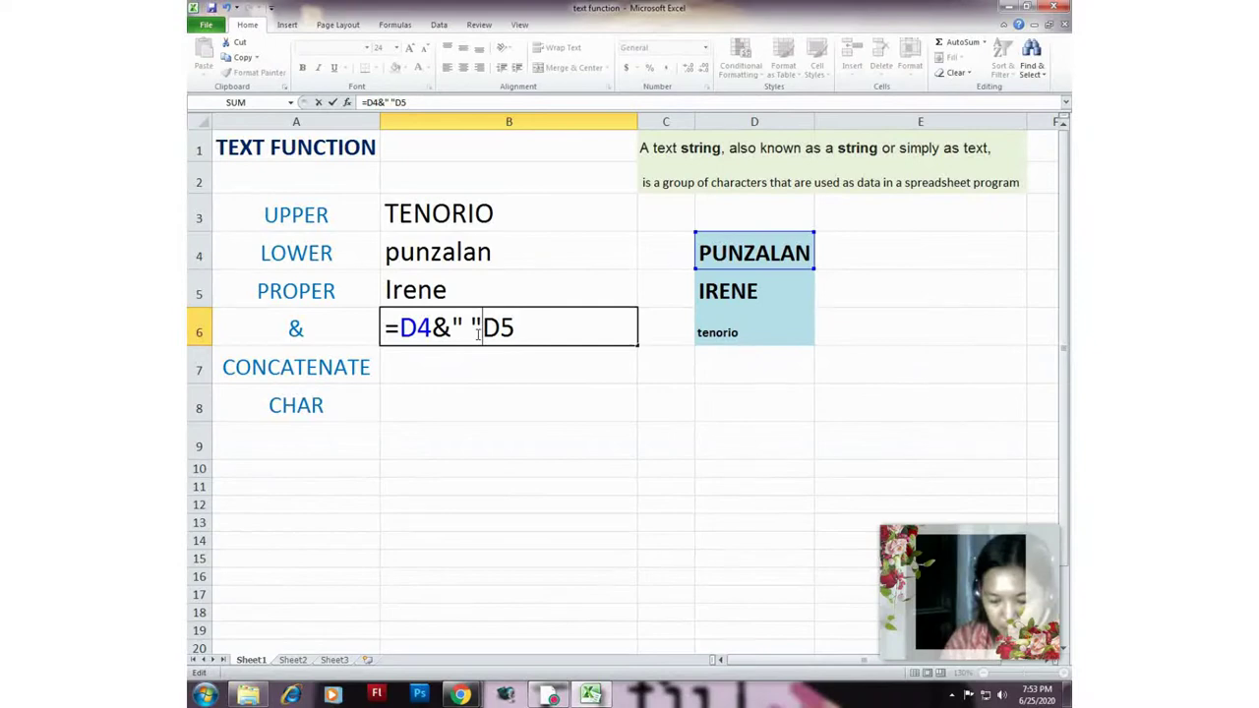
text(&)
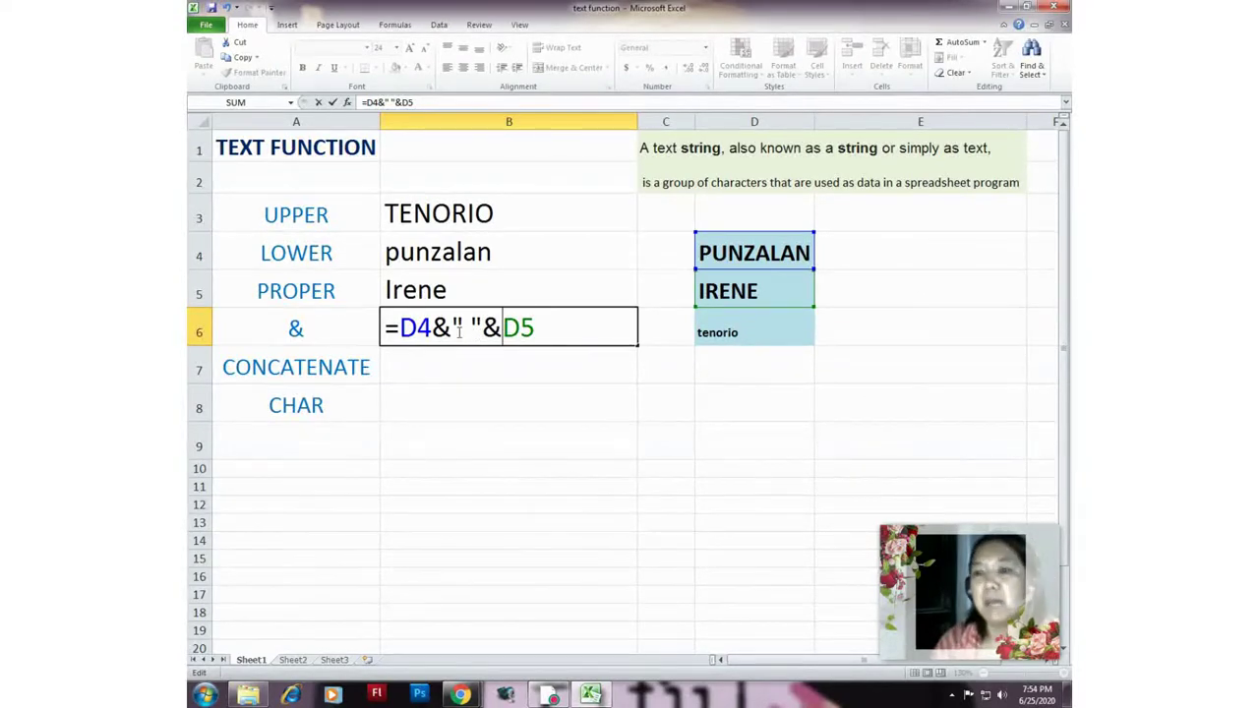
drag(402, 328, 532, 332)
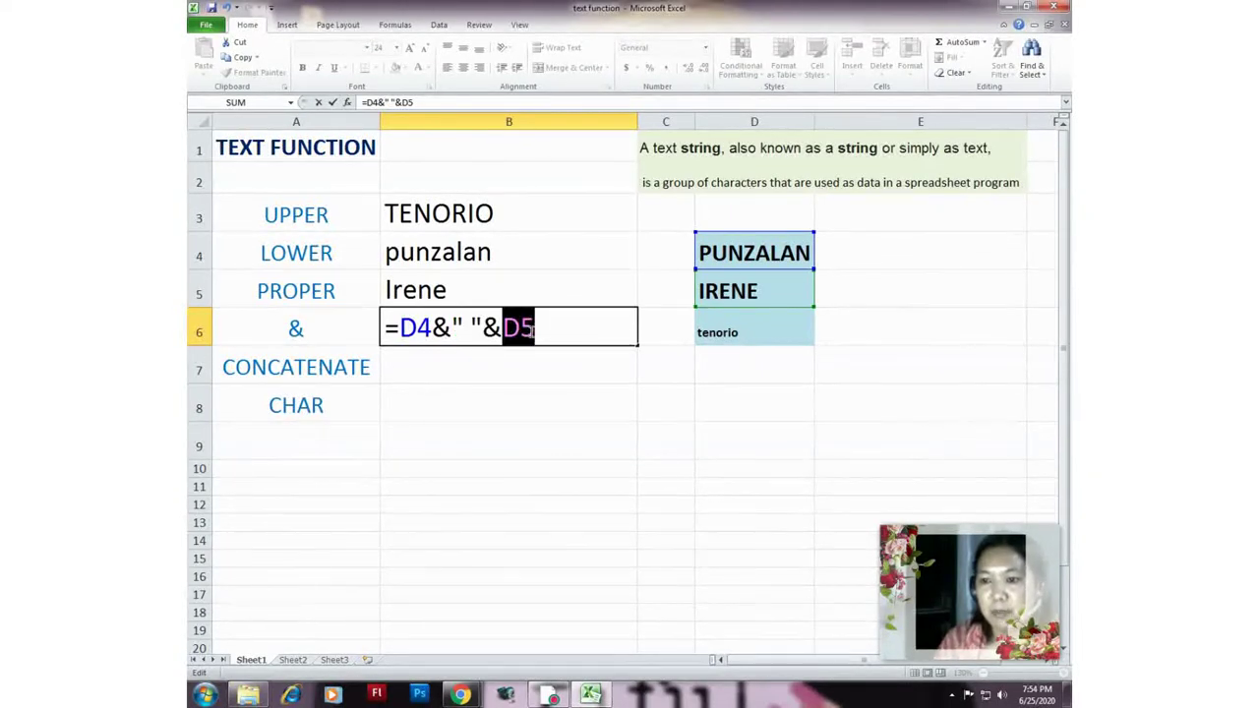
key(Return)
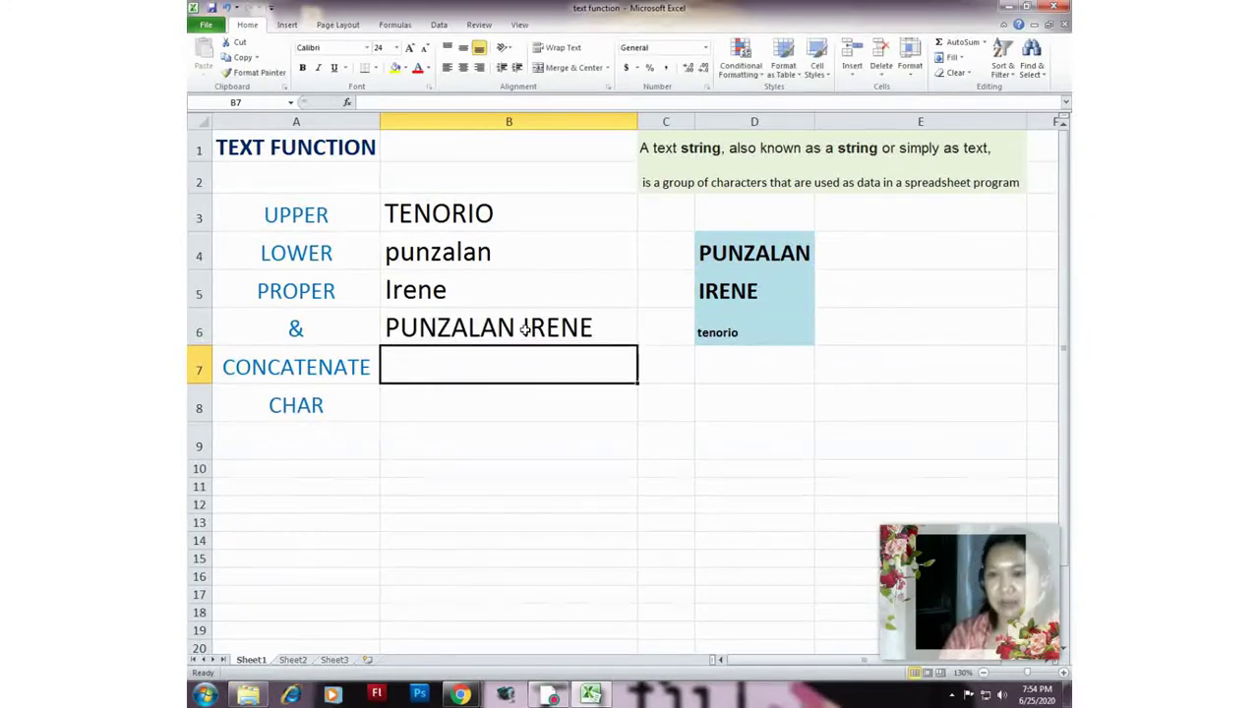
click(465, 330)
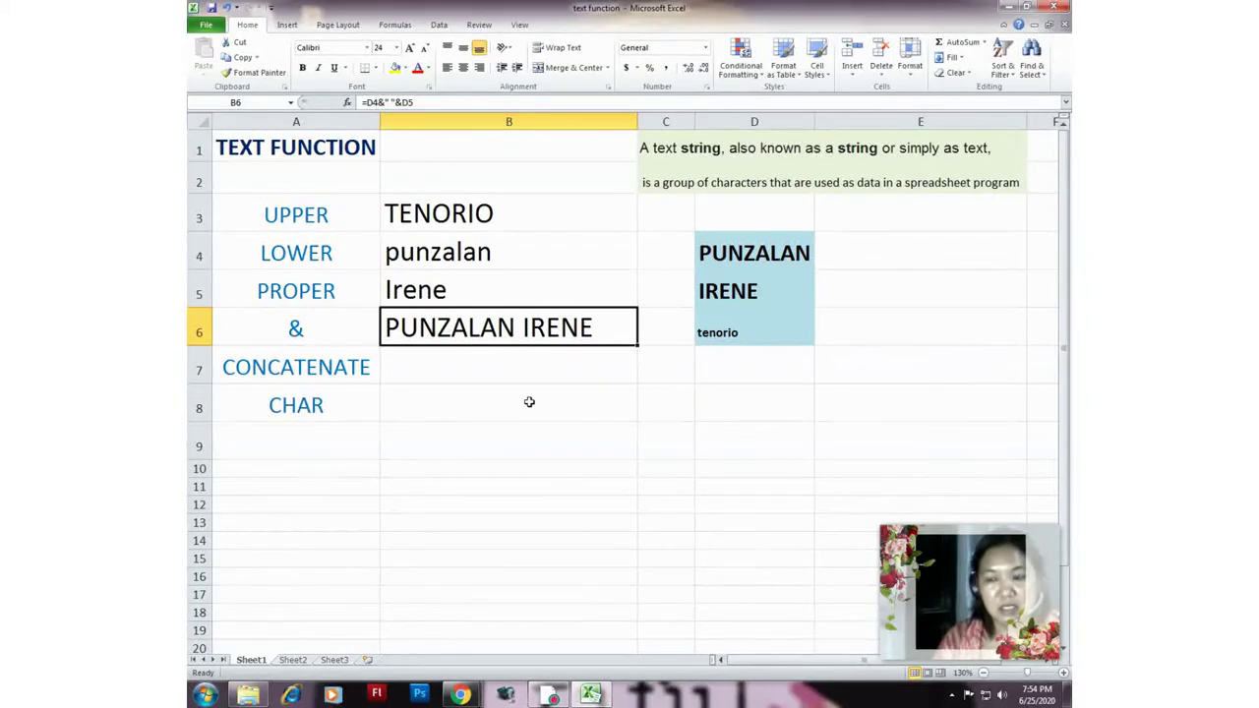
click(291, 332)
click(295, 366)
click(297, 330)
click(295, 363)
click(407, 363)
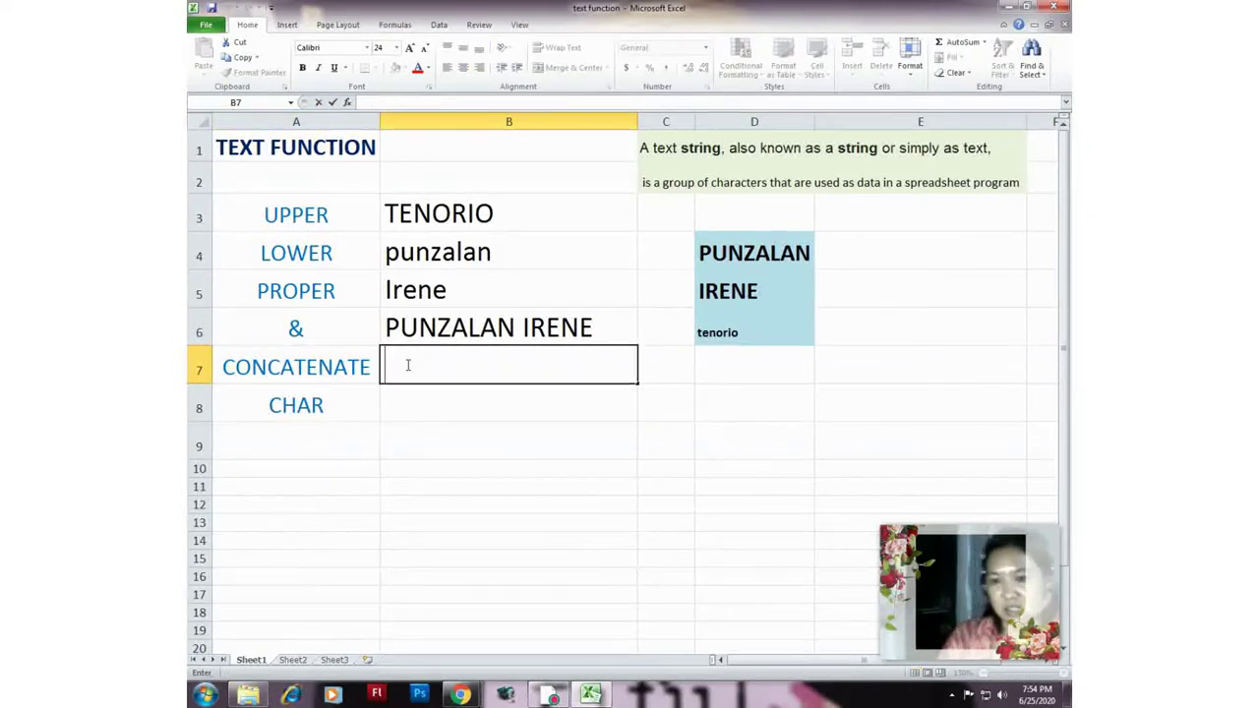
text(=)
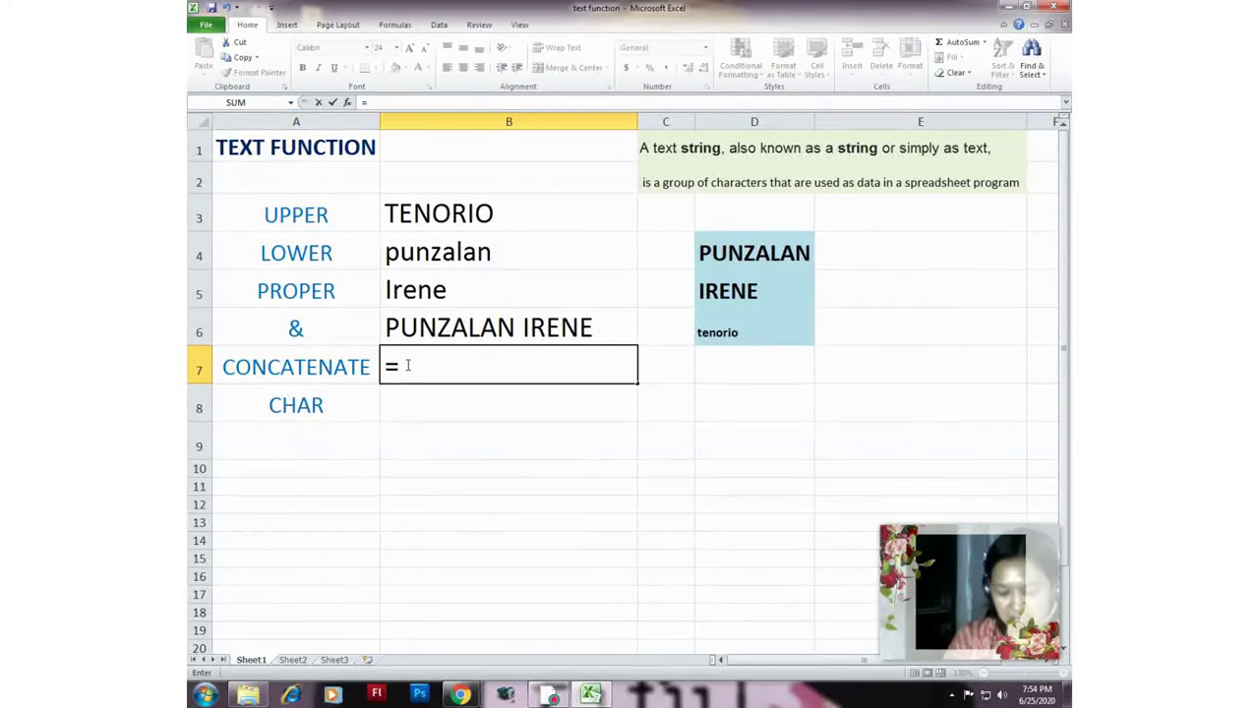
text(concate)
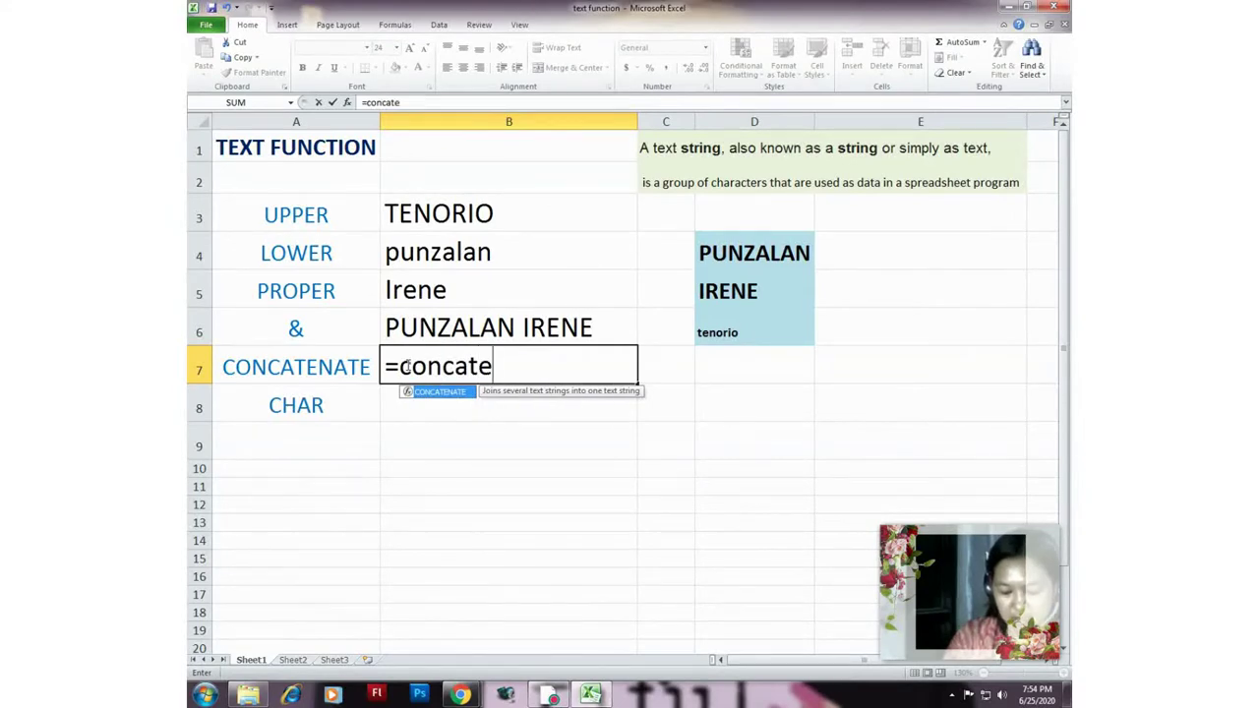
text(nate)
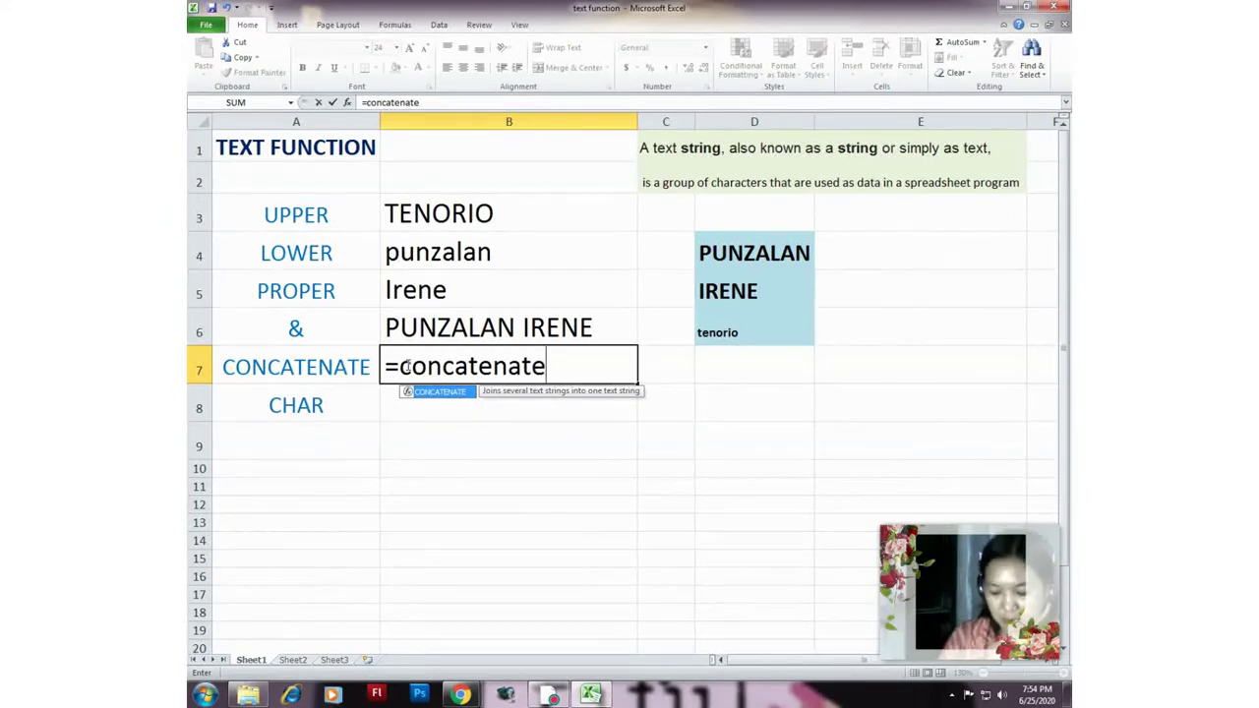
text(()
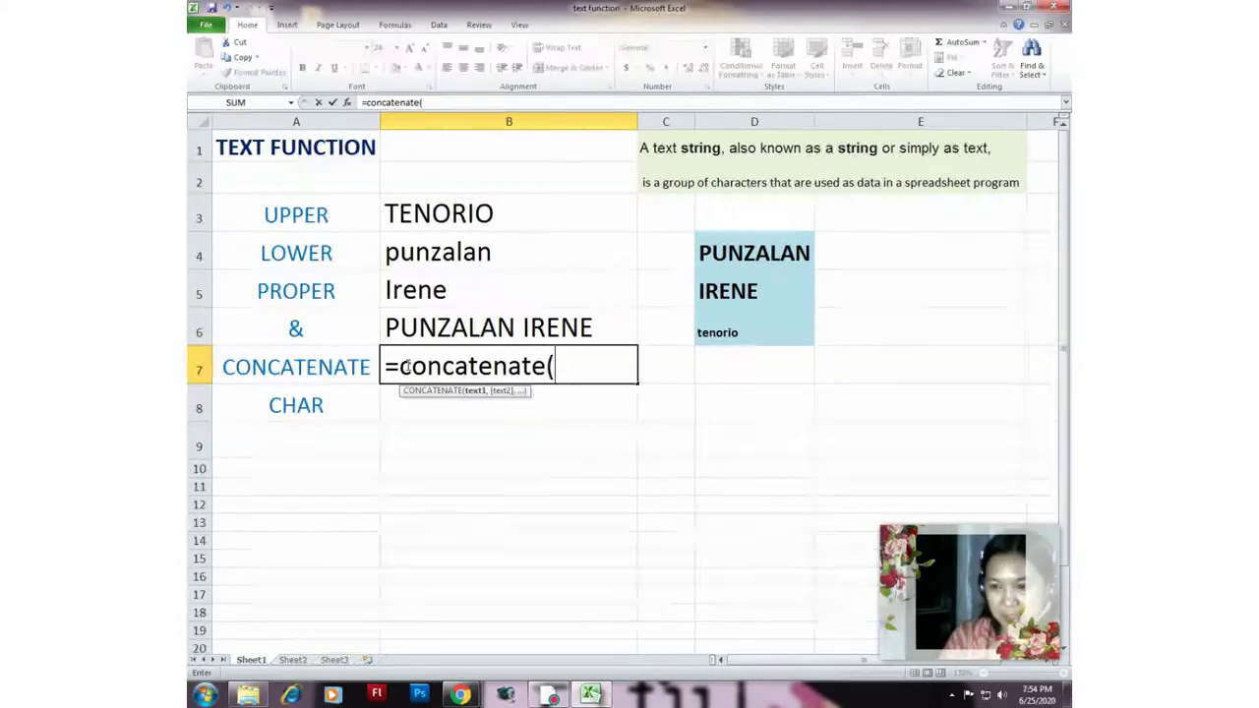
click(726, 248)
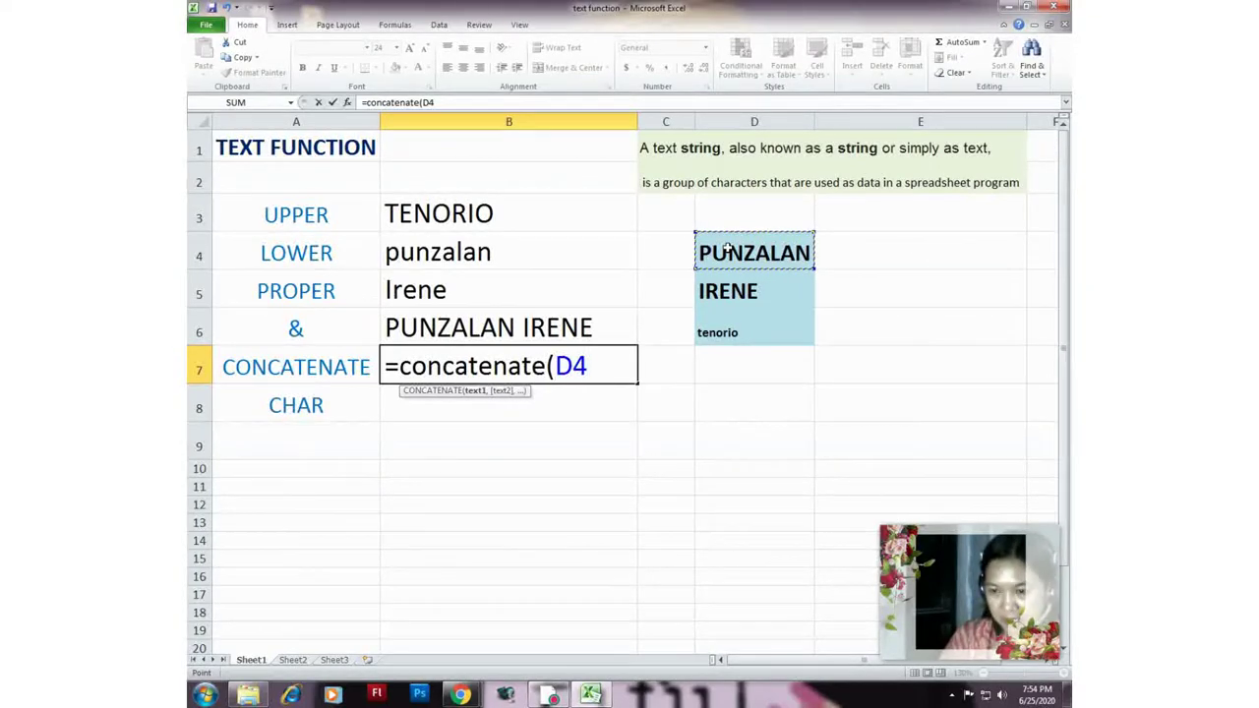
text(,)
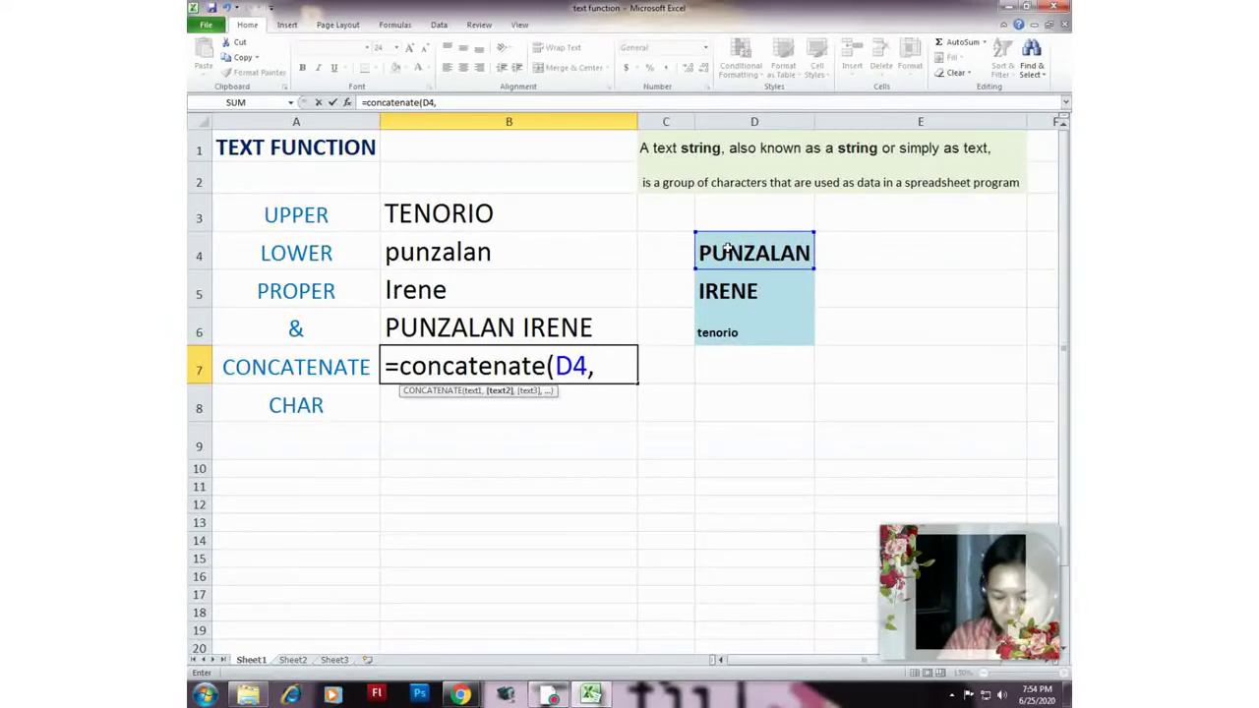
text(" )
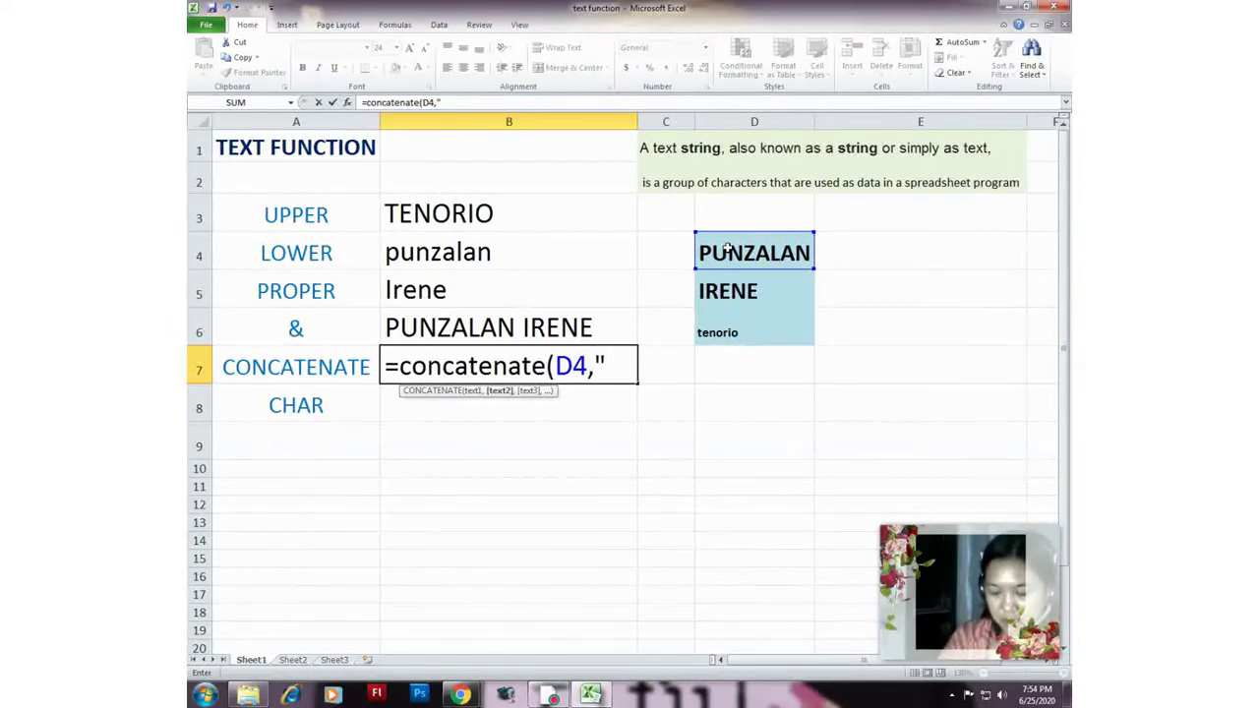
text(",)
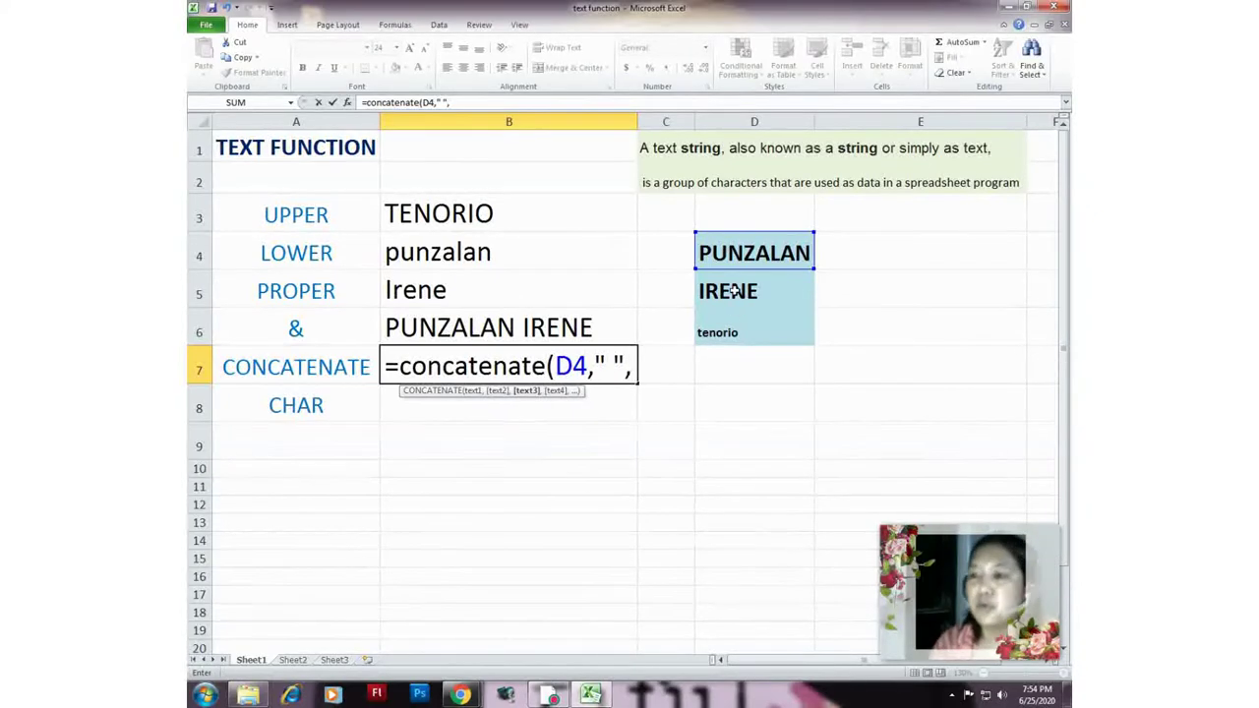
click(734, 289)
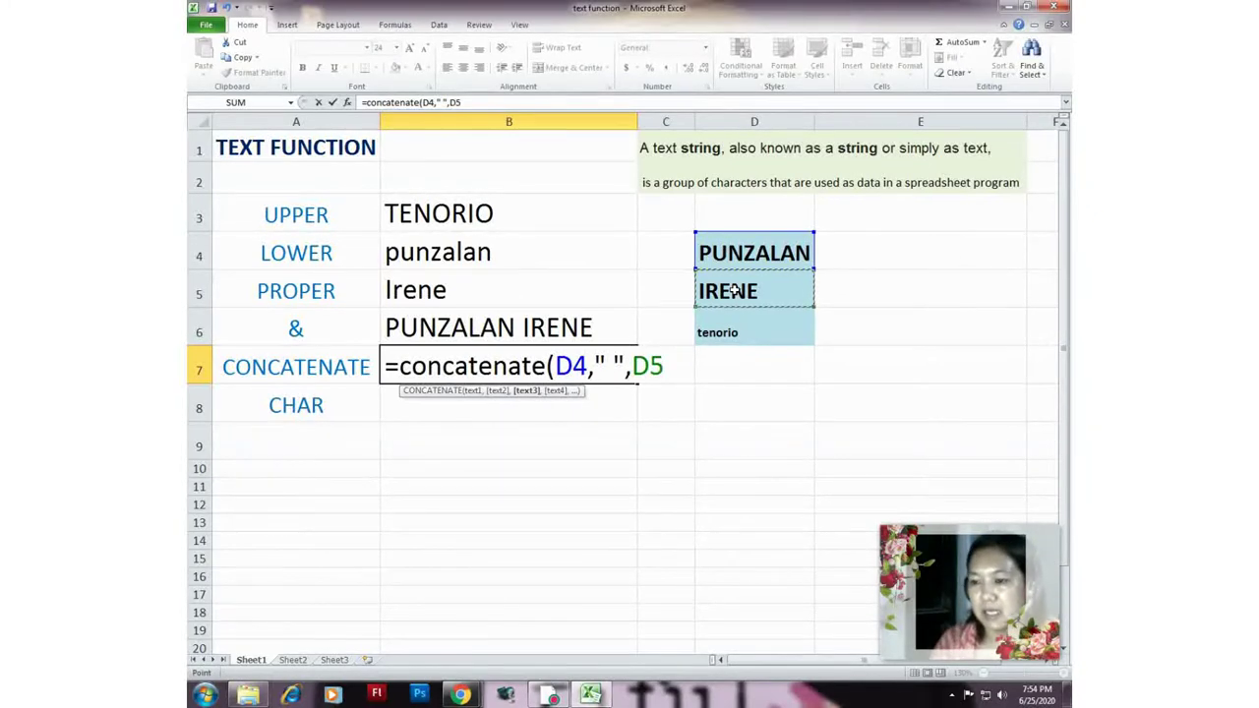
text())
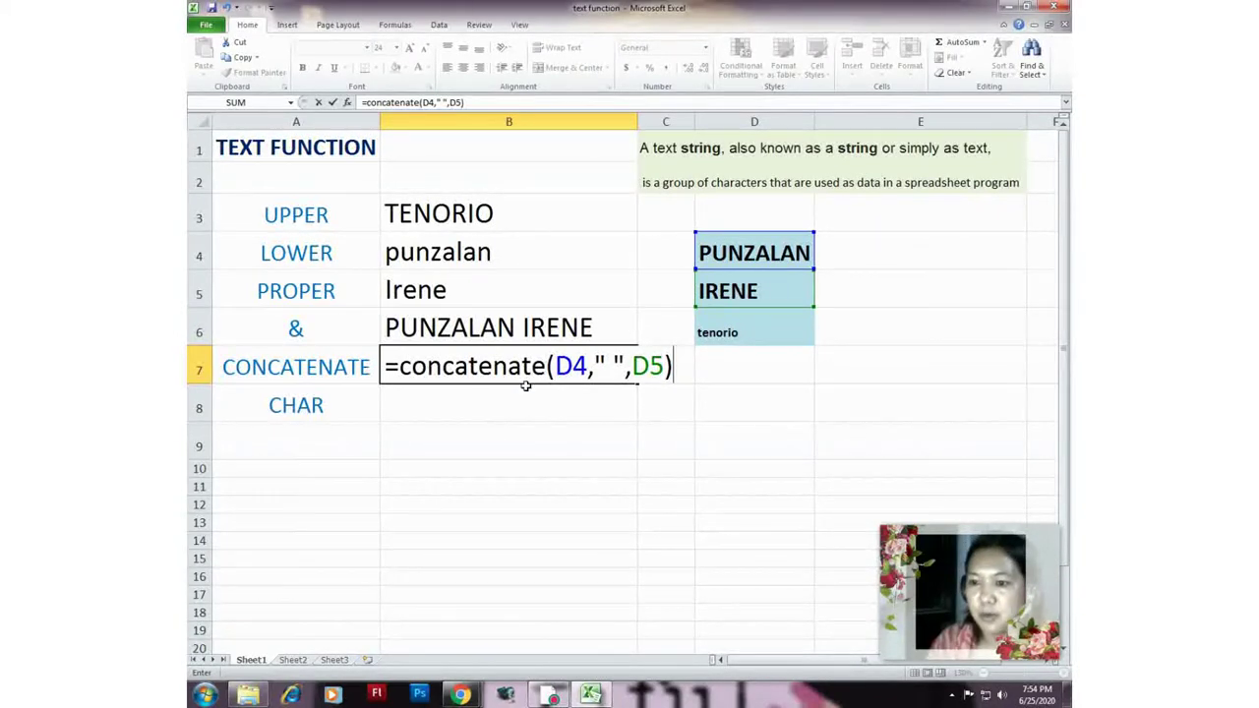
drag(554, 364, 663, 366)
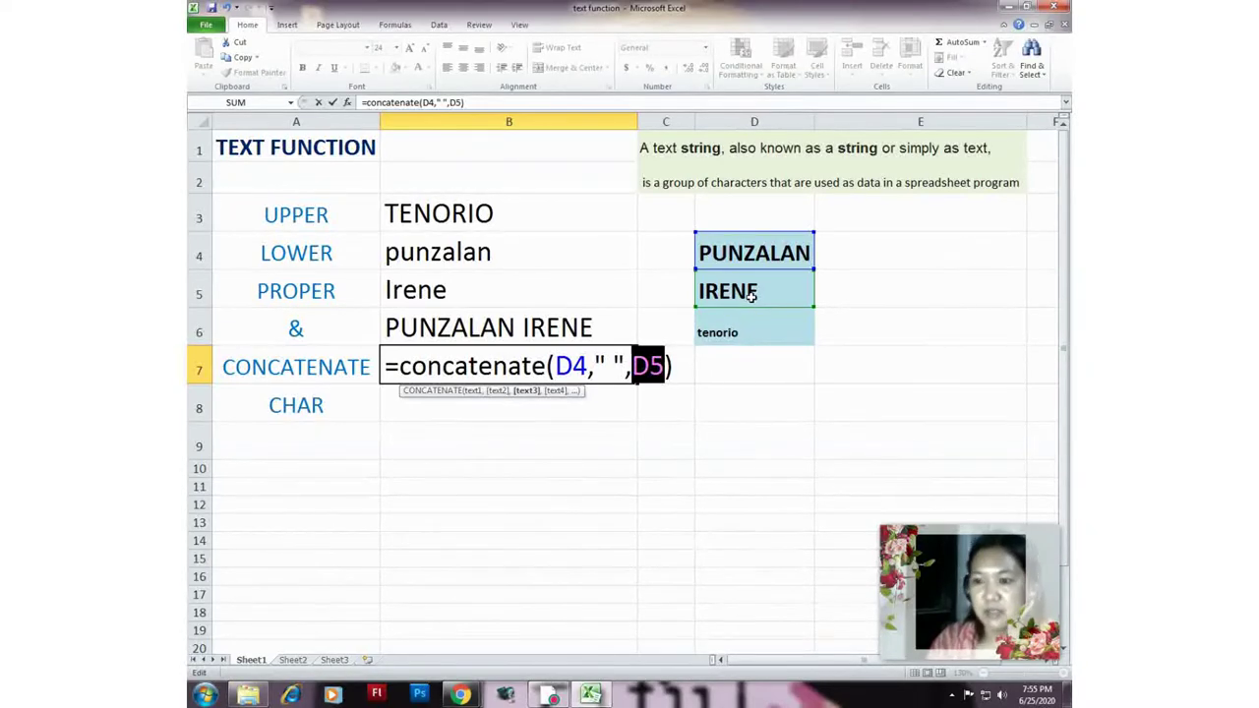
click(678, 377)
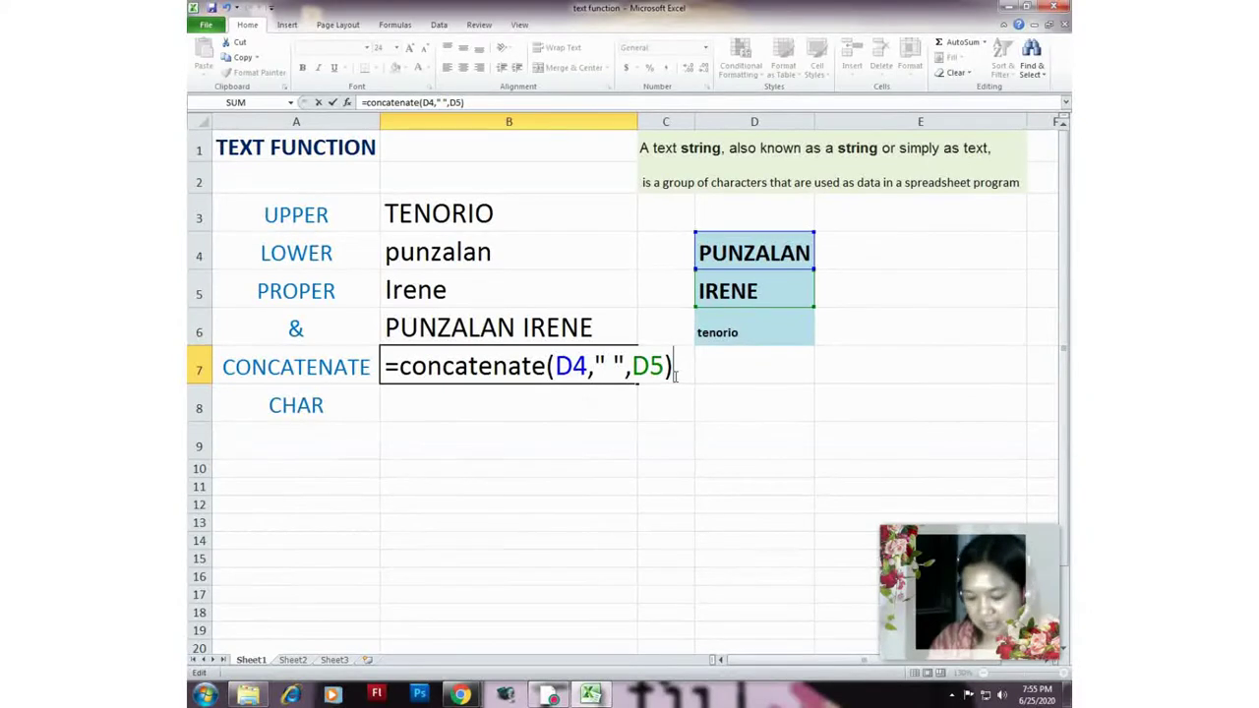
key(Return)
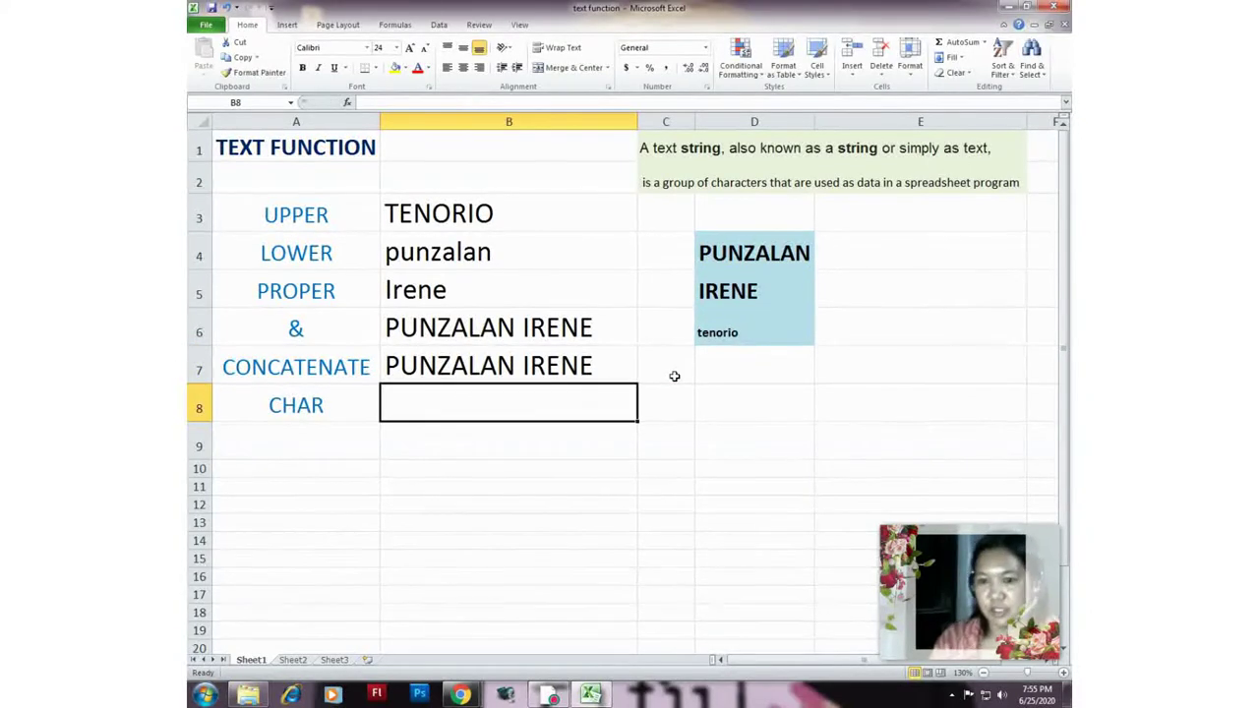
click(295, 330)
click(224, 368)
click(297, 332)
click(300, 367)
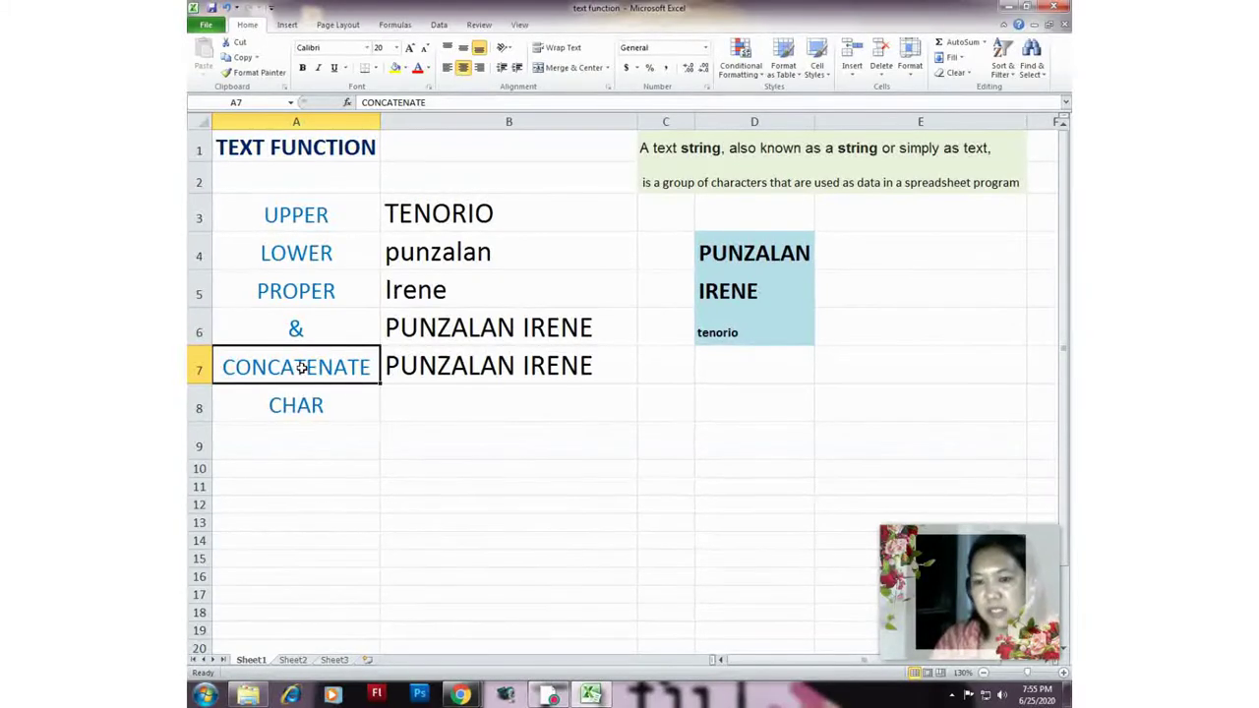
click(317, 404)
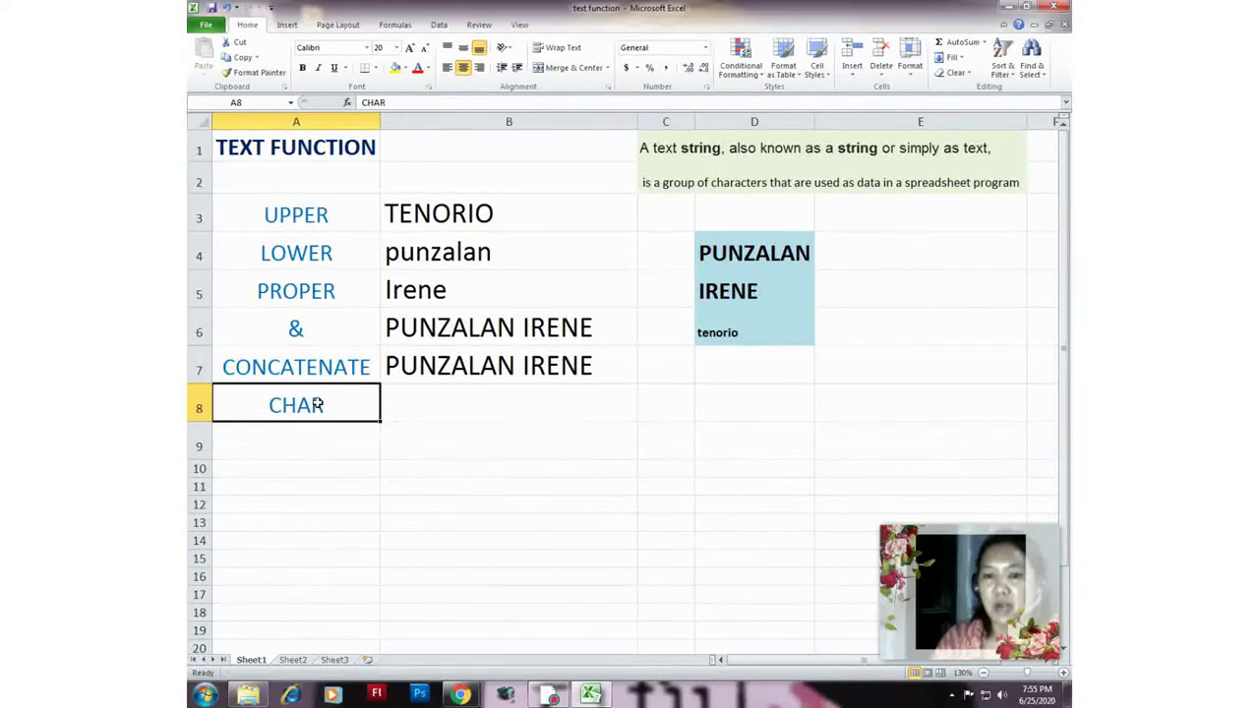
double_click(437, 406)
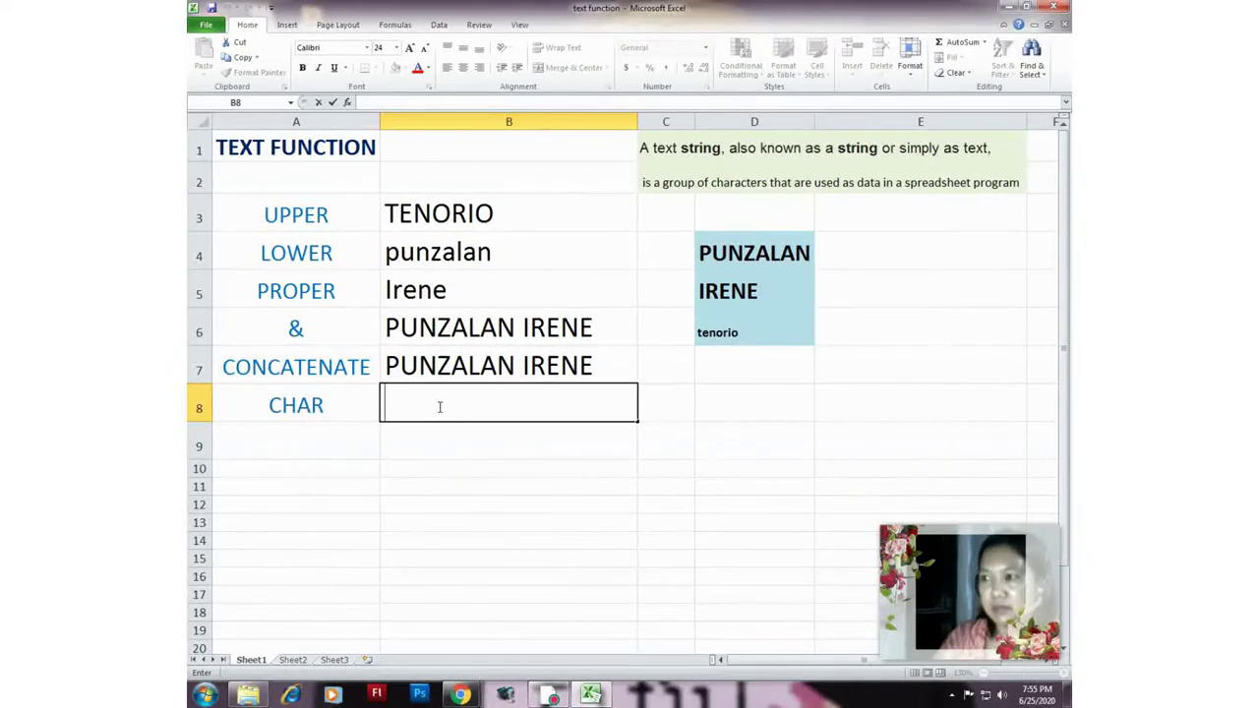
click(524, 319)
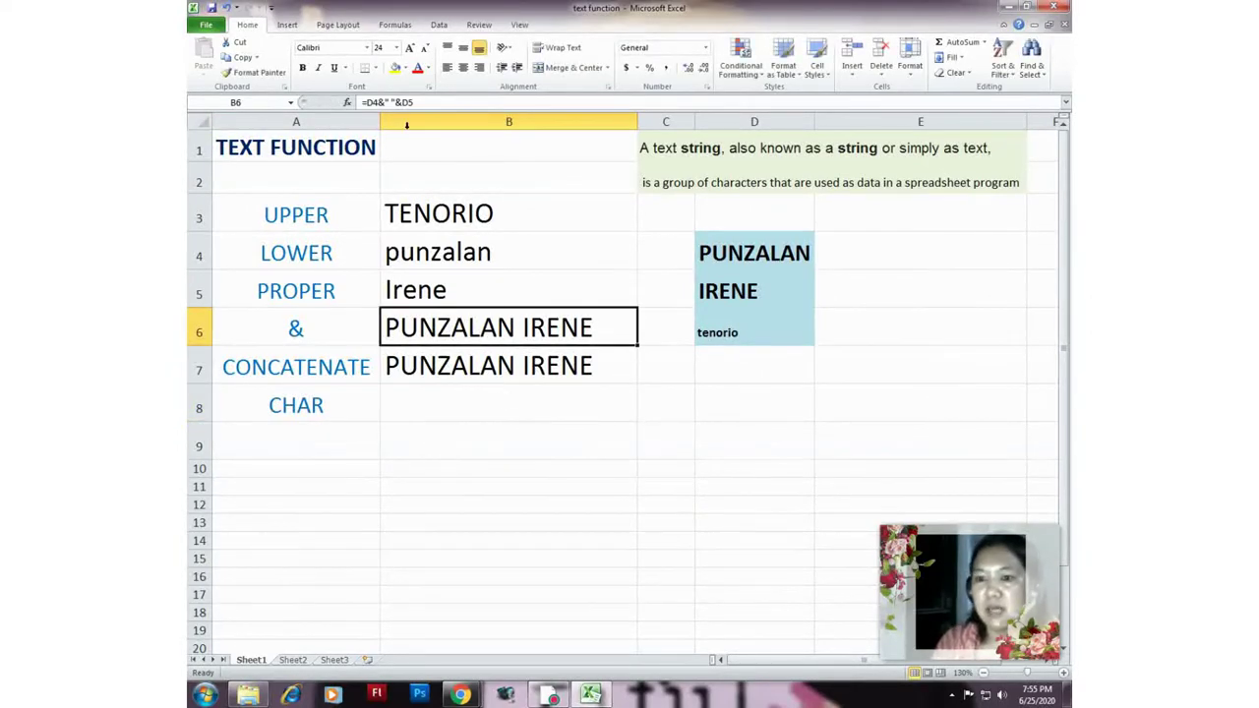
click(286, 24)
click(1052, 59)
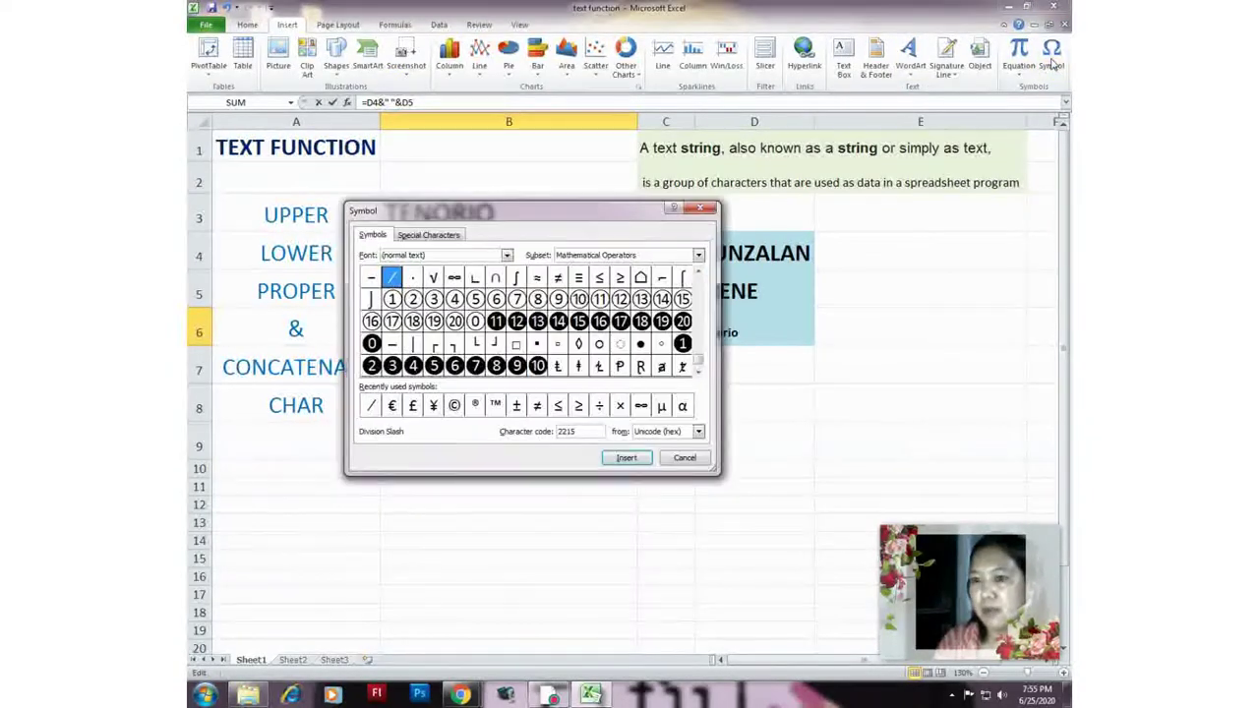
click(417, 238)
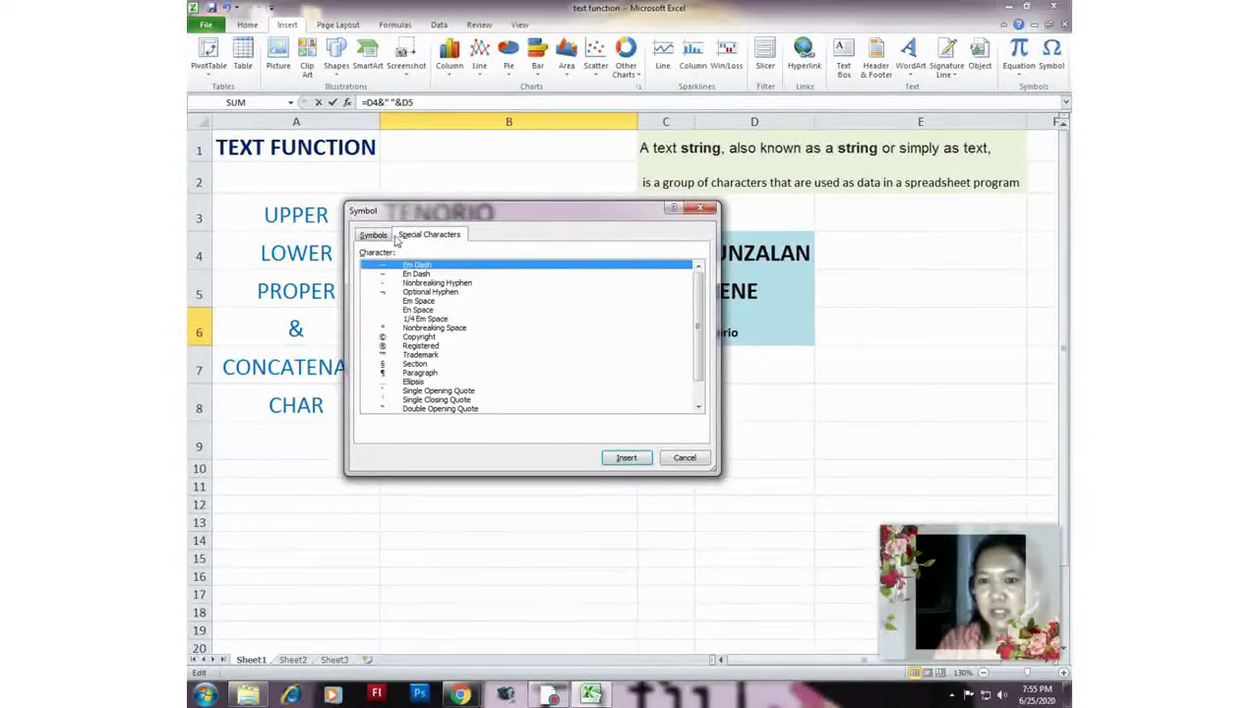
click(373, 234)
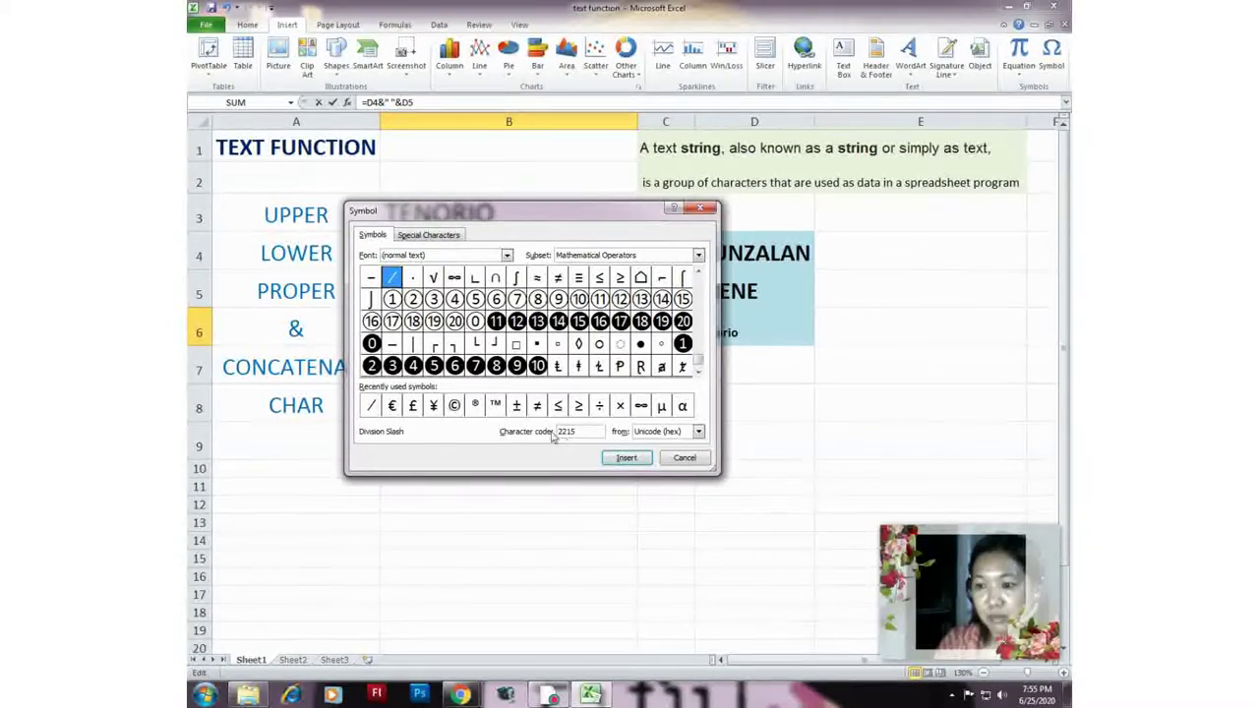
click(684, 458)
click(423, 403)
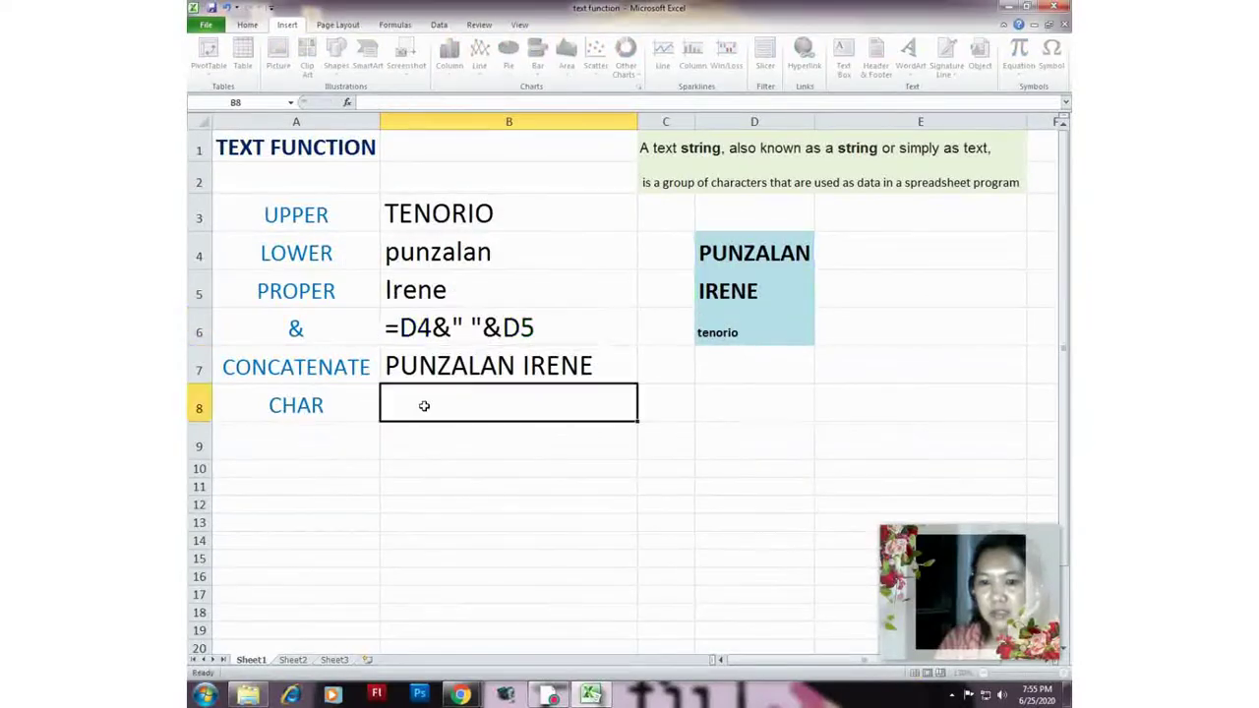
Enter =CHAR(165) in B8, then change the code to 241 so it shows ñ
text(=)
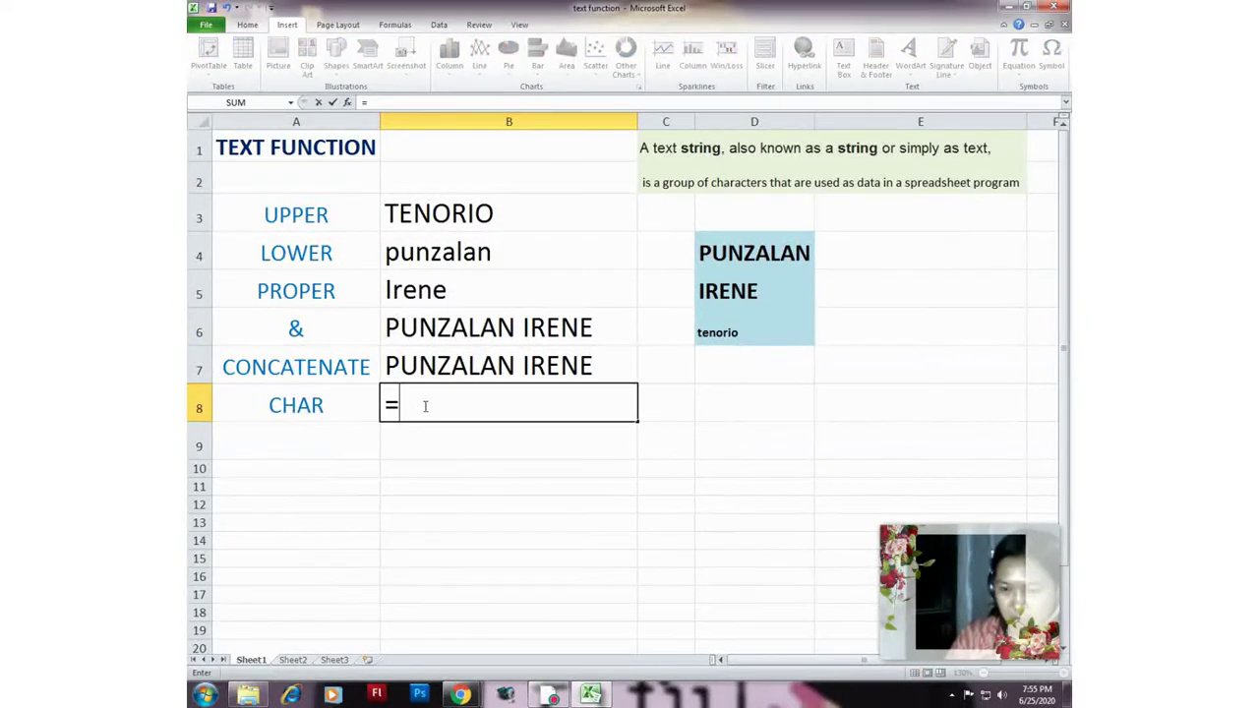
text(char)
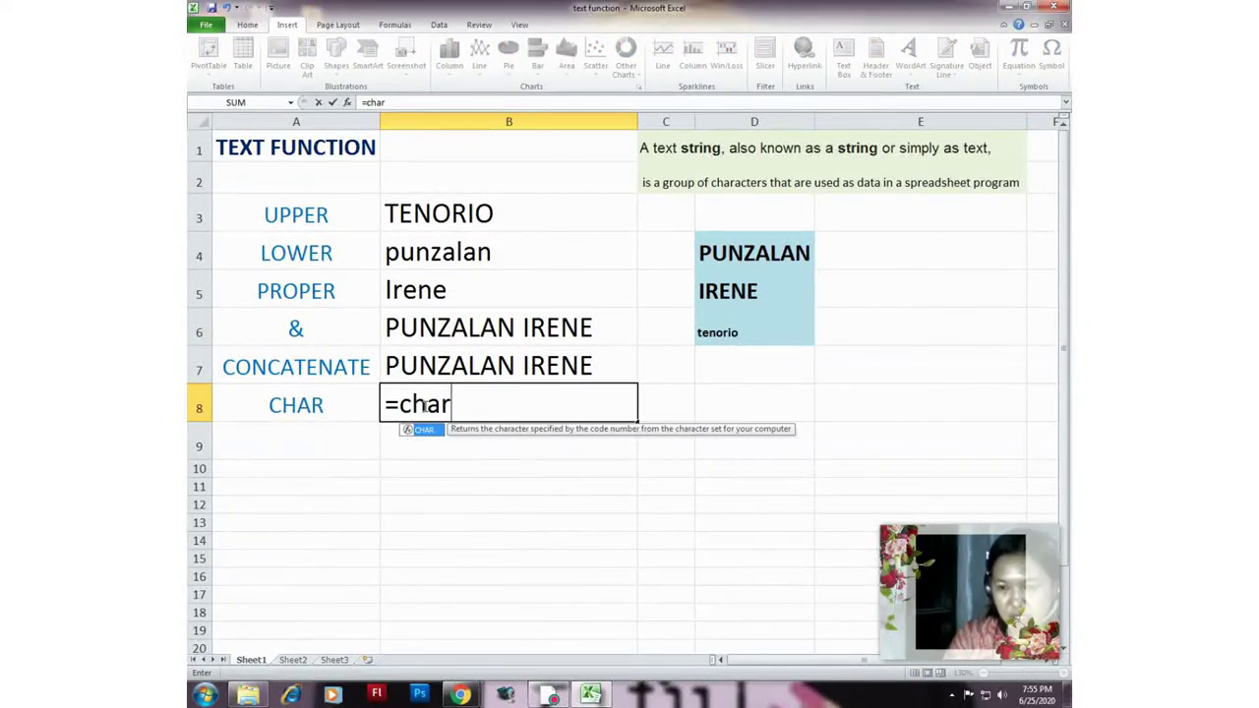
text(()
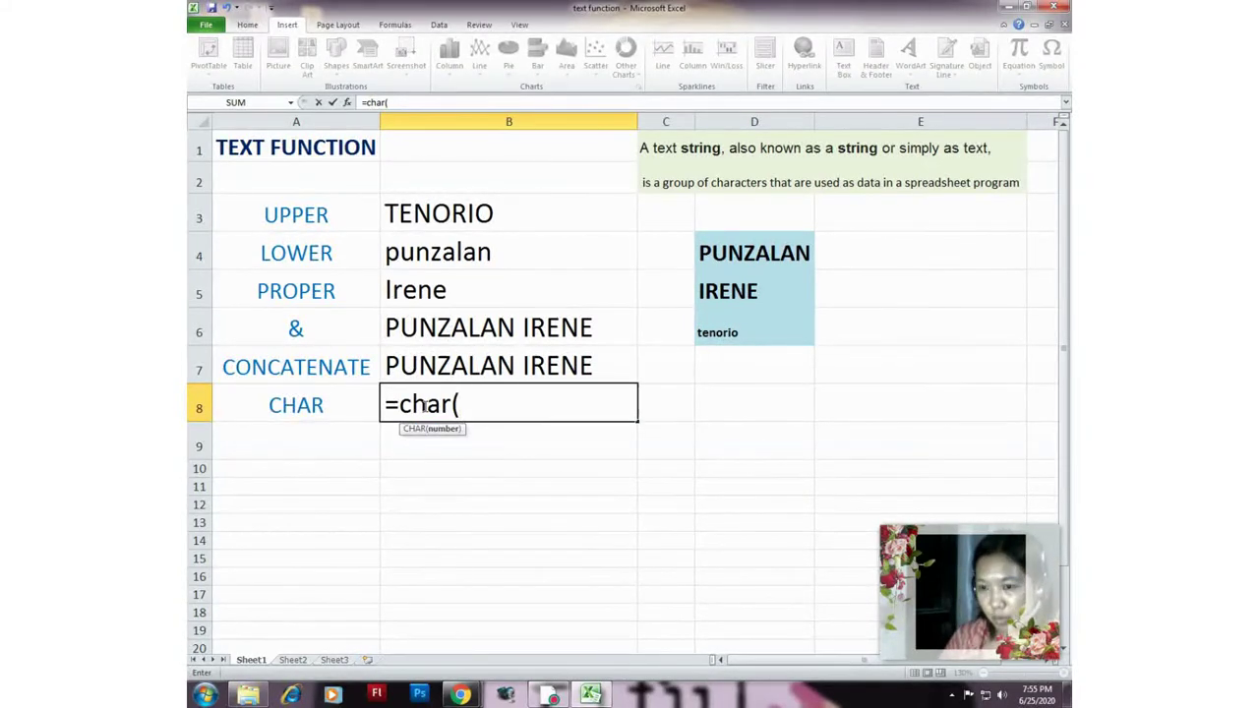
text(165)
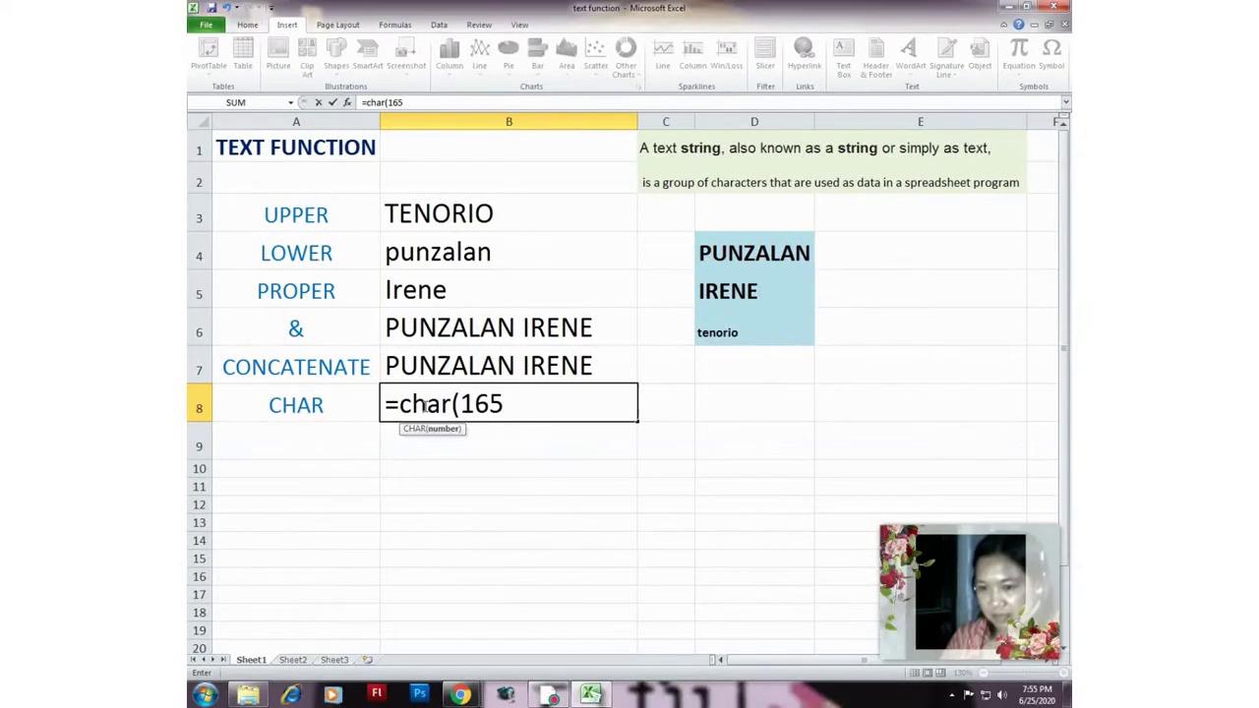
text())
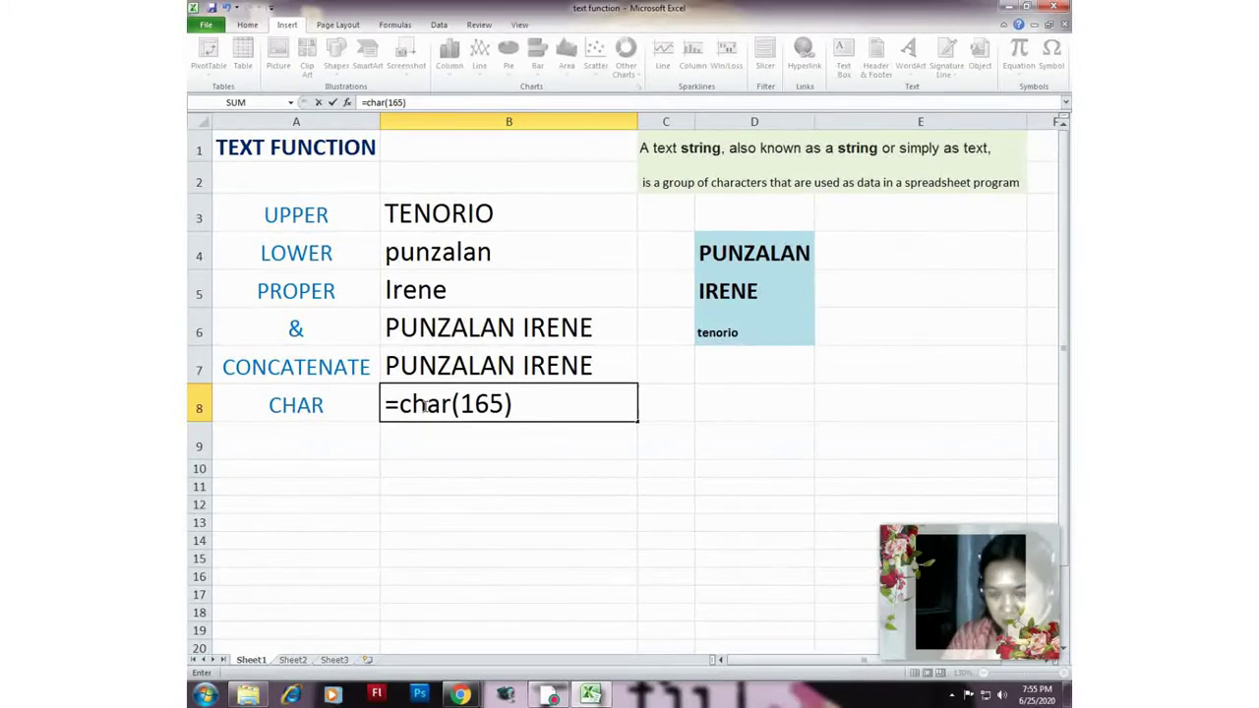
key(Return)
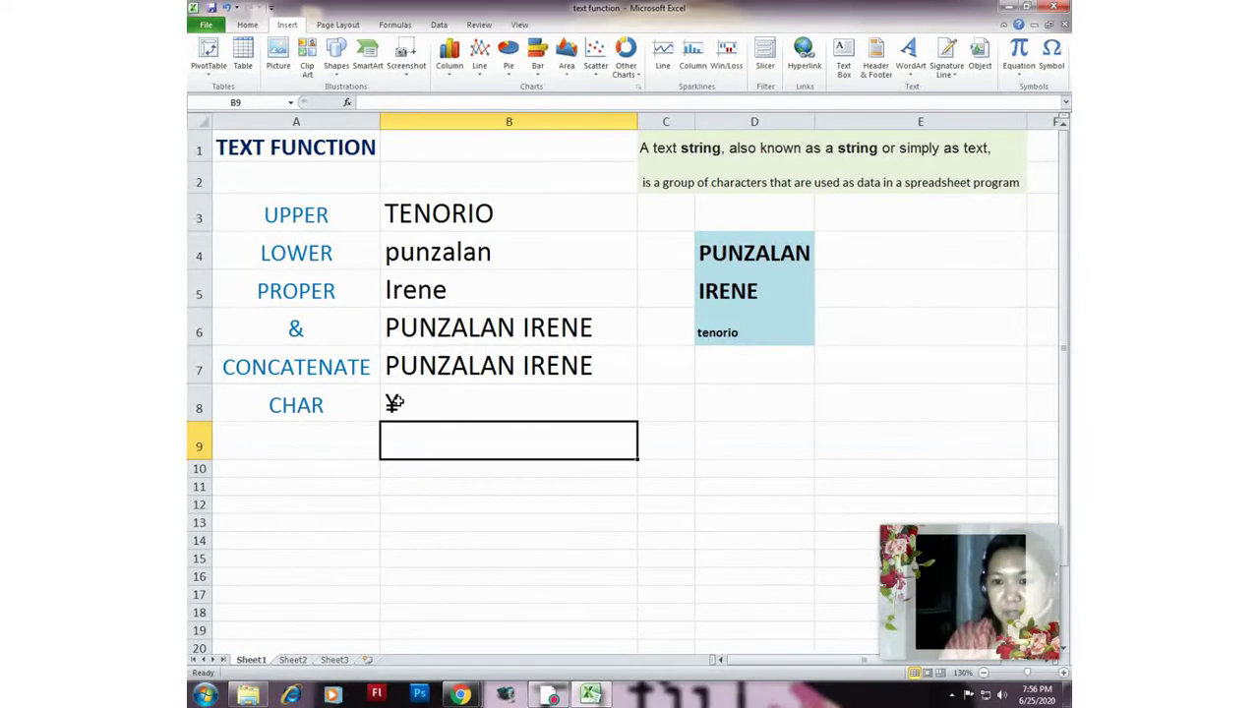
click(393, 403)
double_click(394, 403)
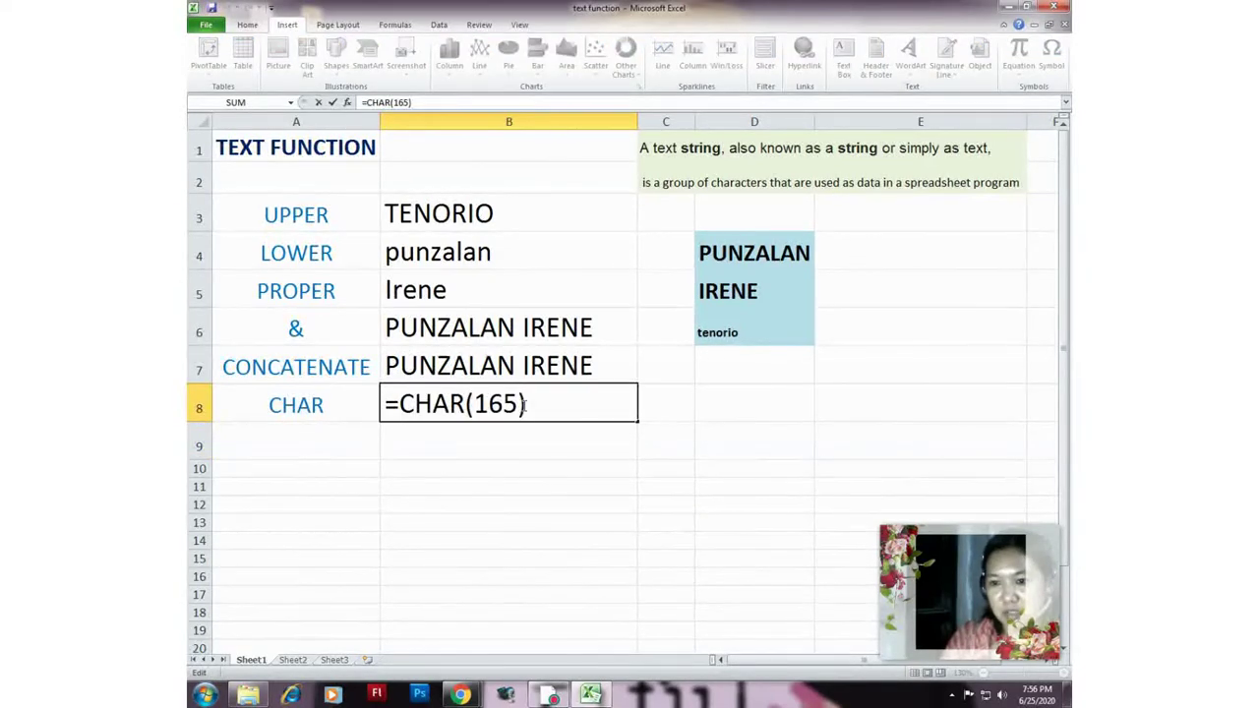
drag(521, 406, 475, 405)
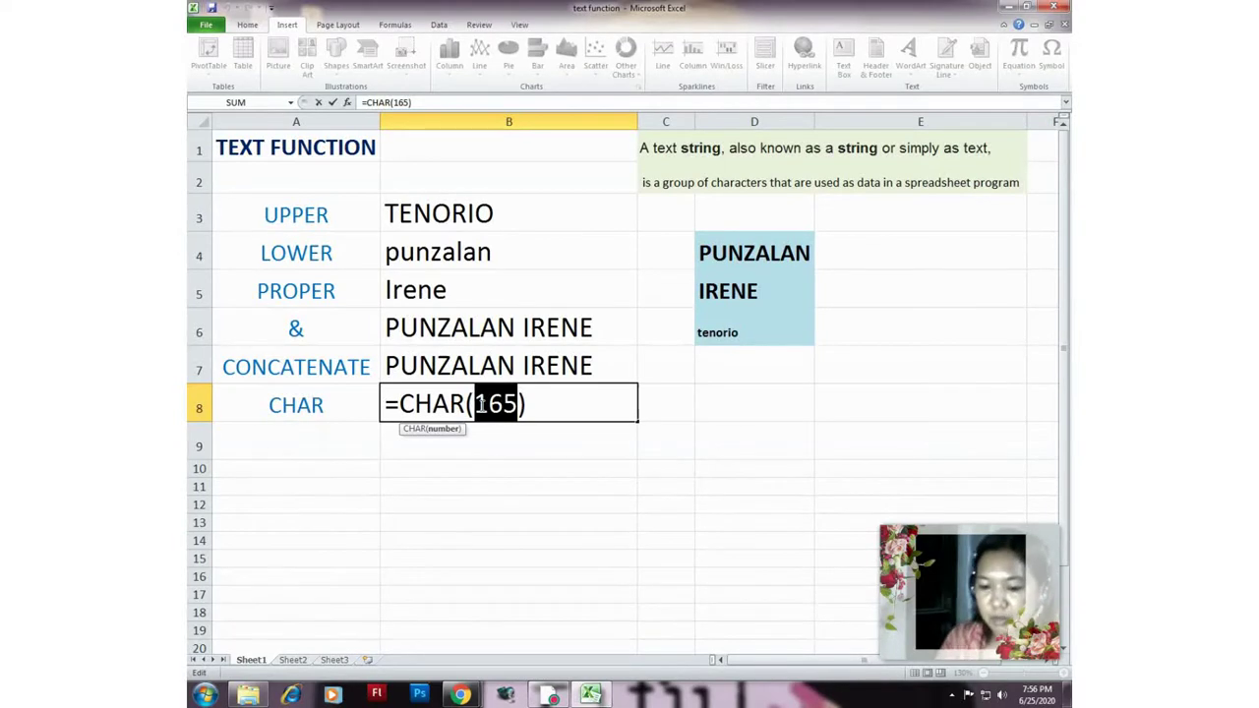
text(241)
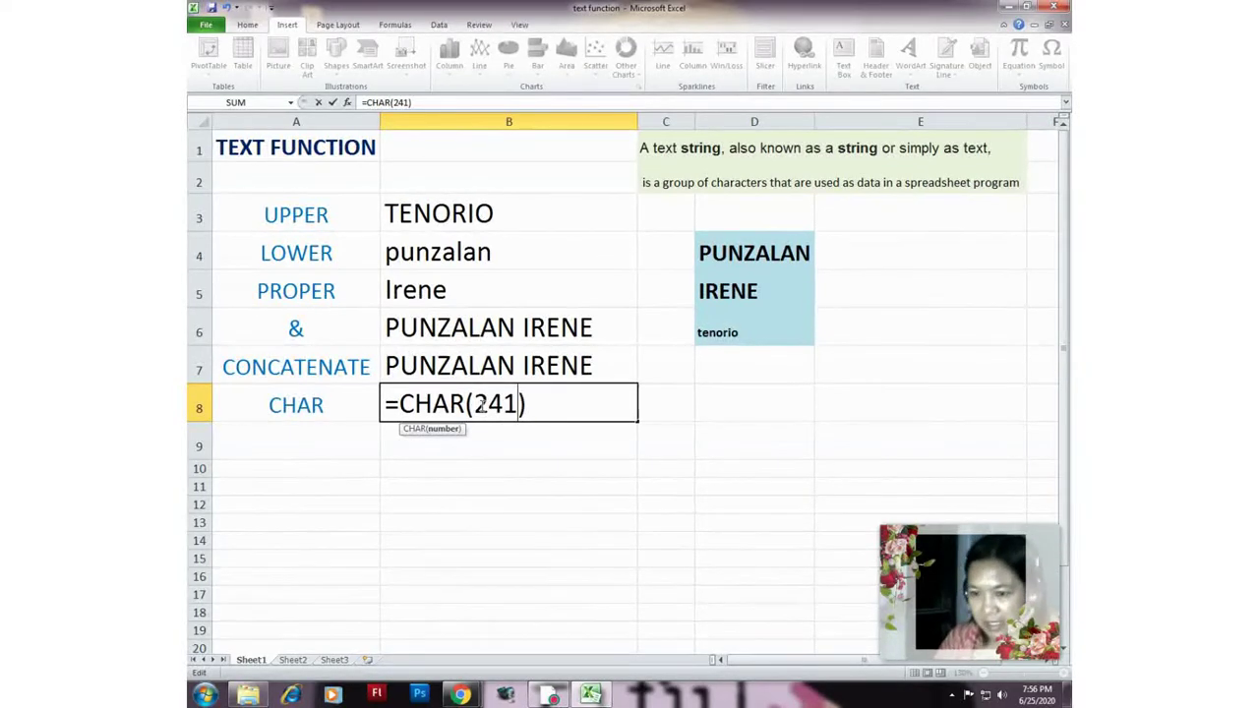
key(Return)
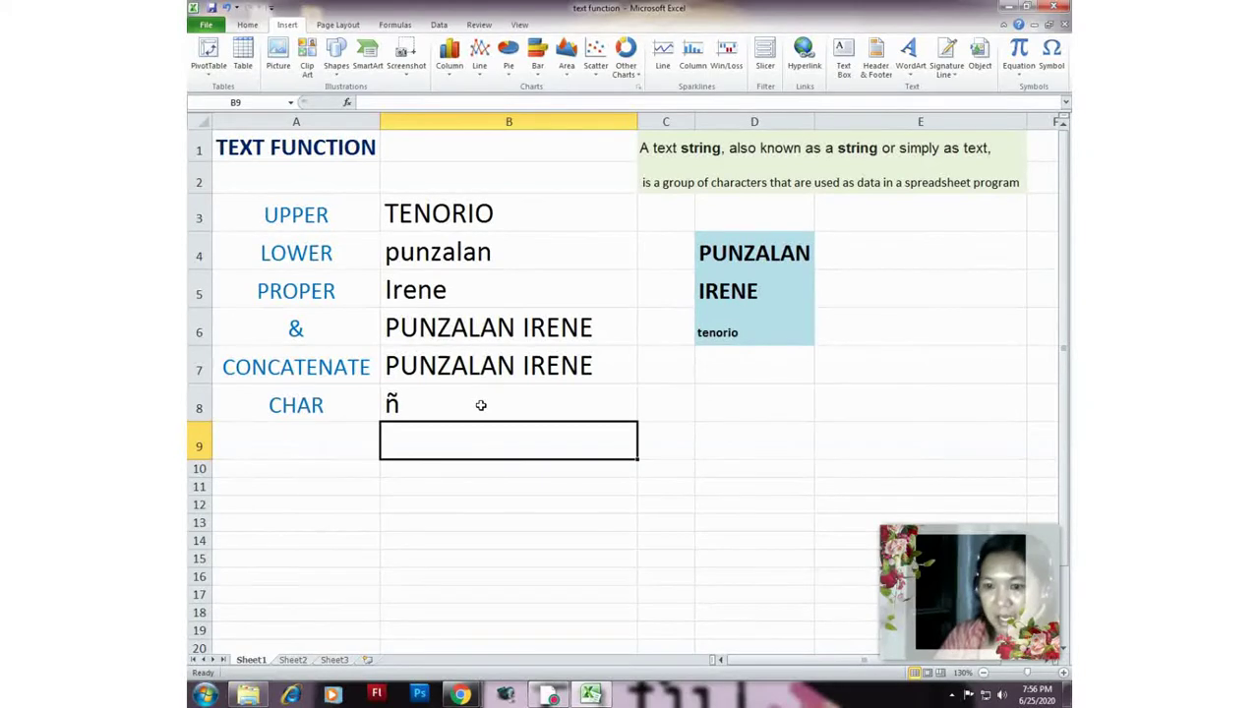
Enter =CHAR(209) in B9 to display the capital Ñ
text(+)
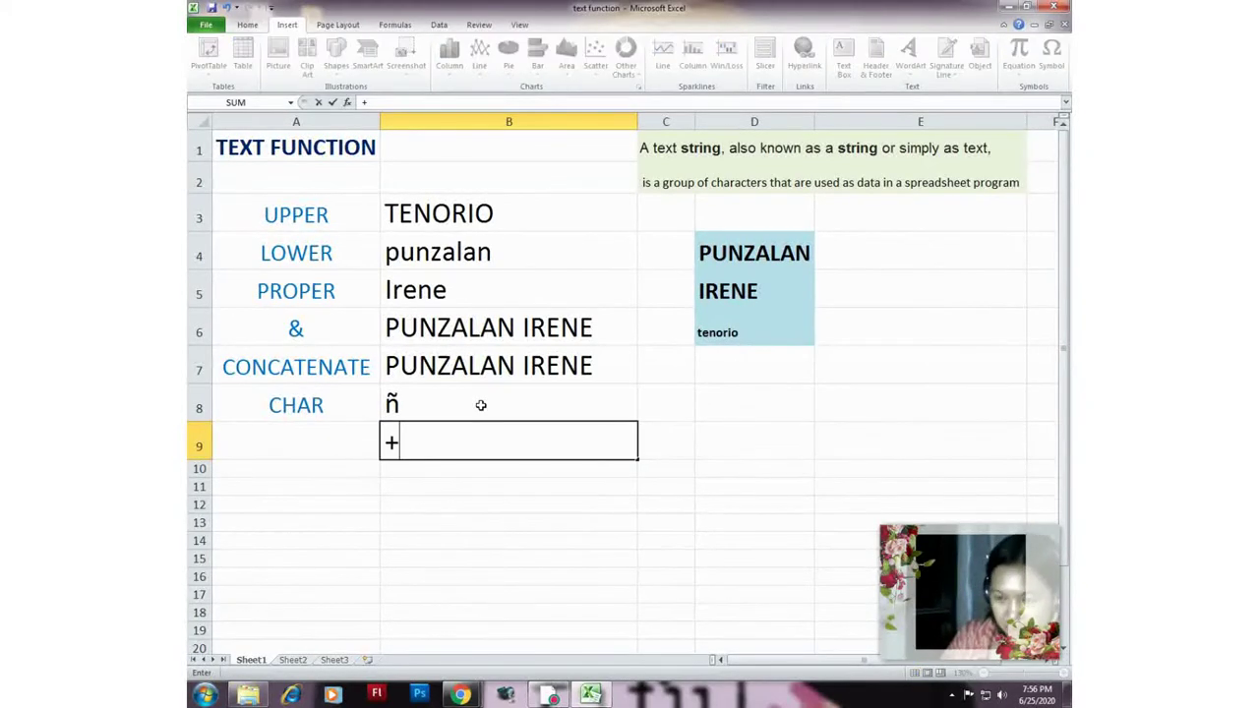
key(BackSpace)
text(=)
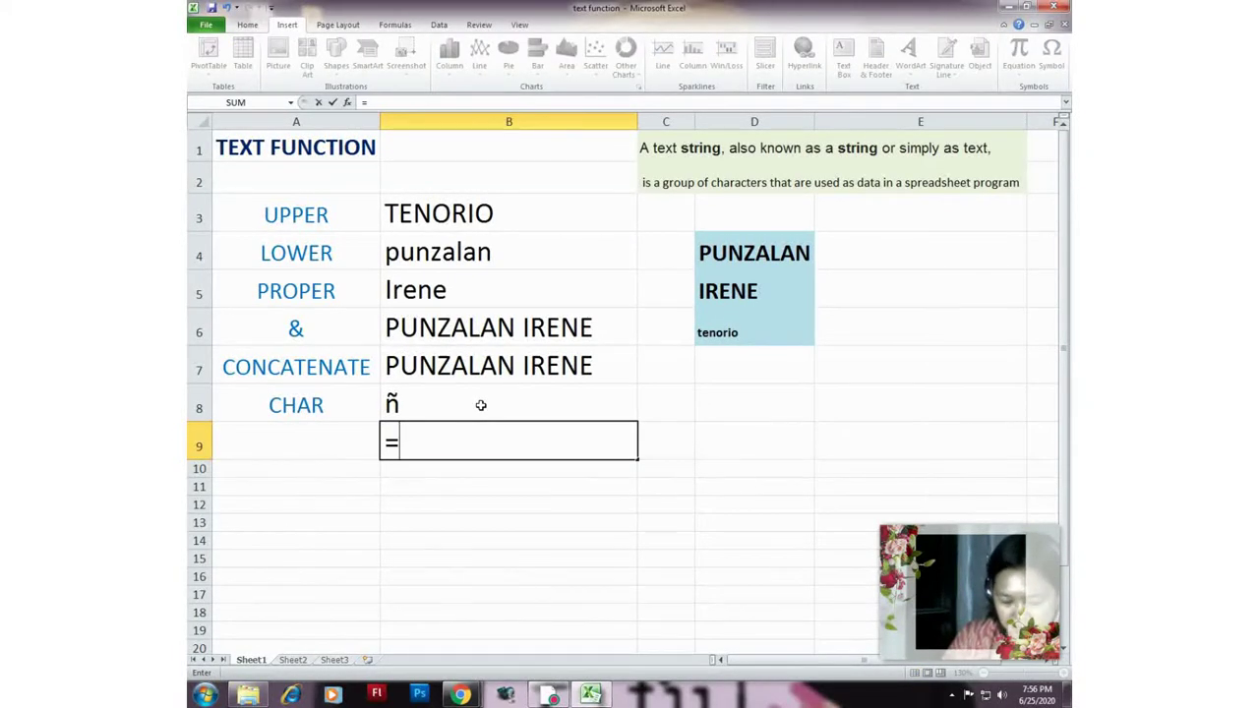
text(char()
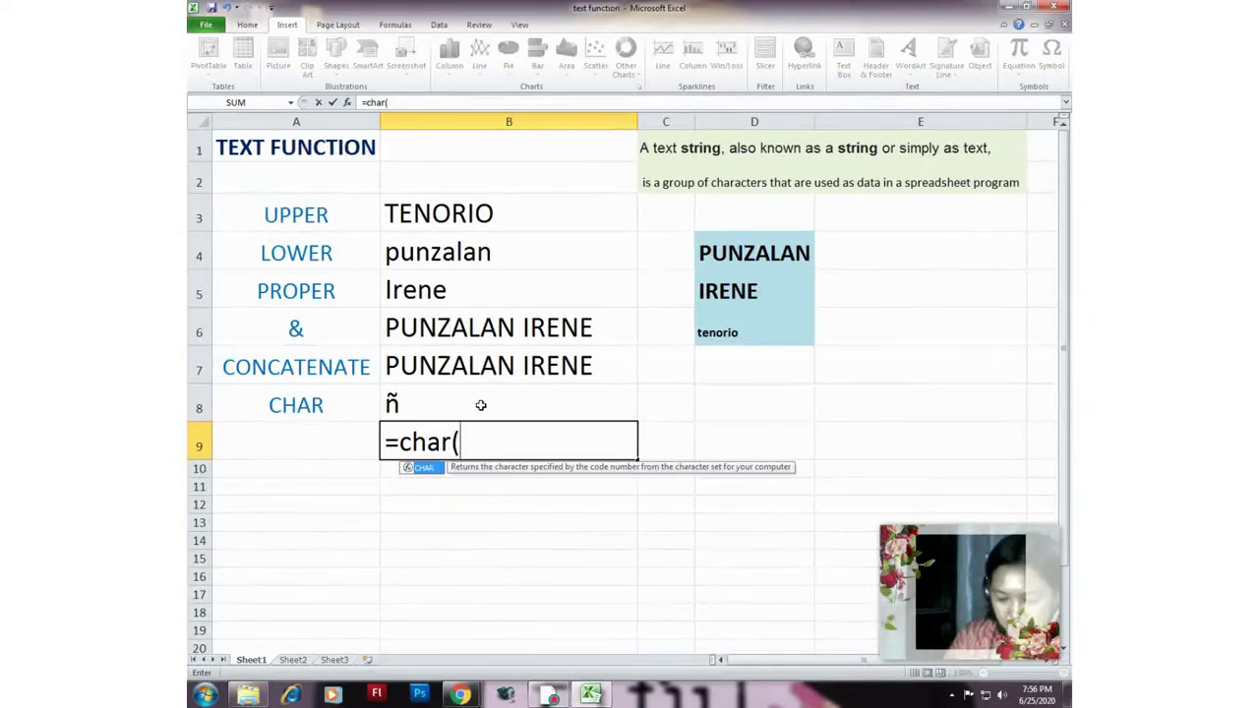
text(209)
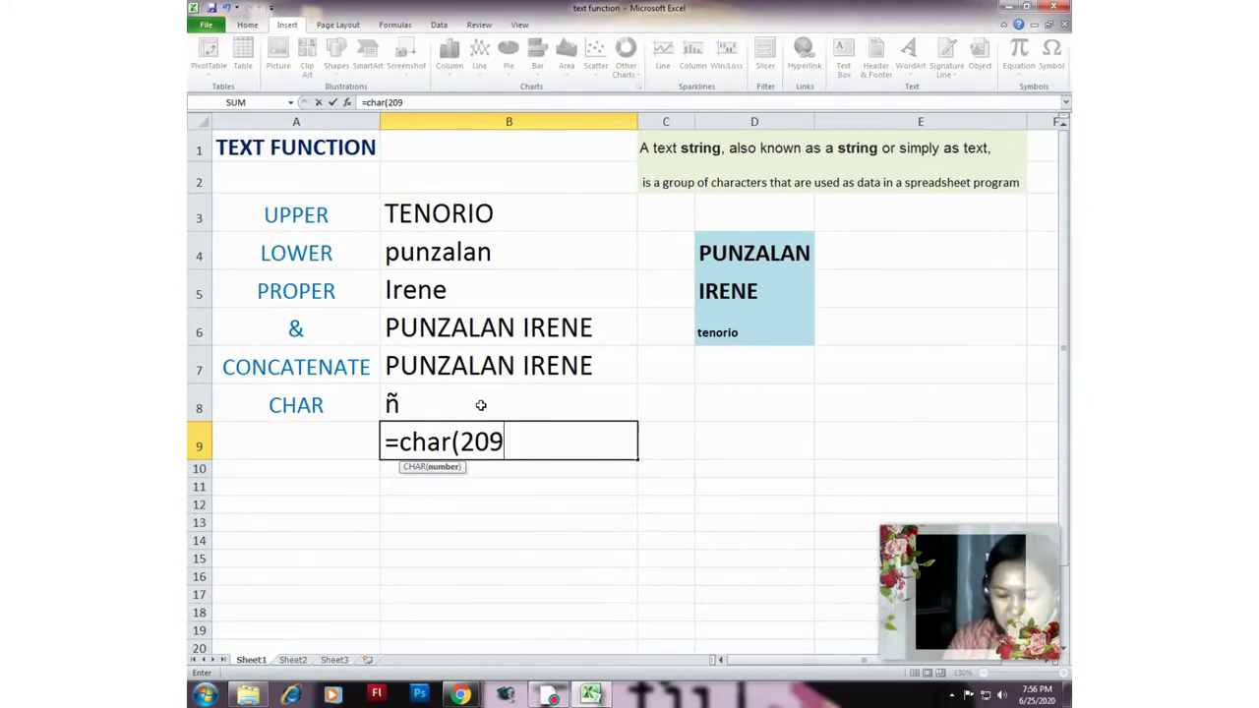
text())
key(Return)
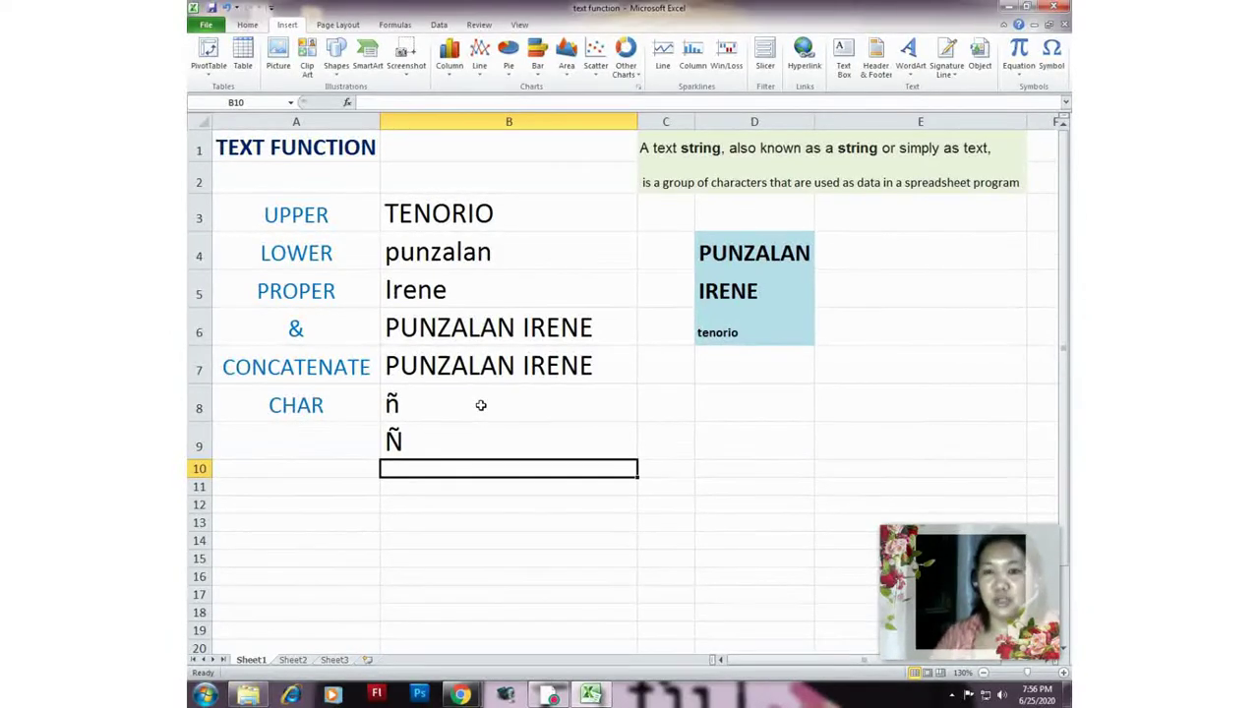
double_click(414, 223)
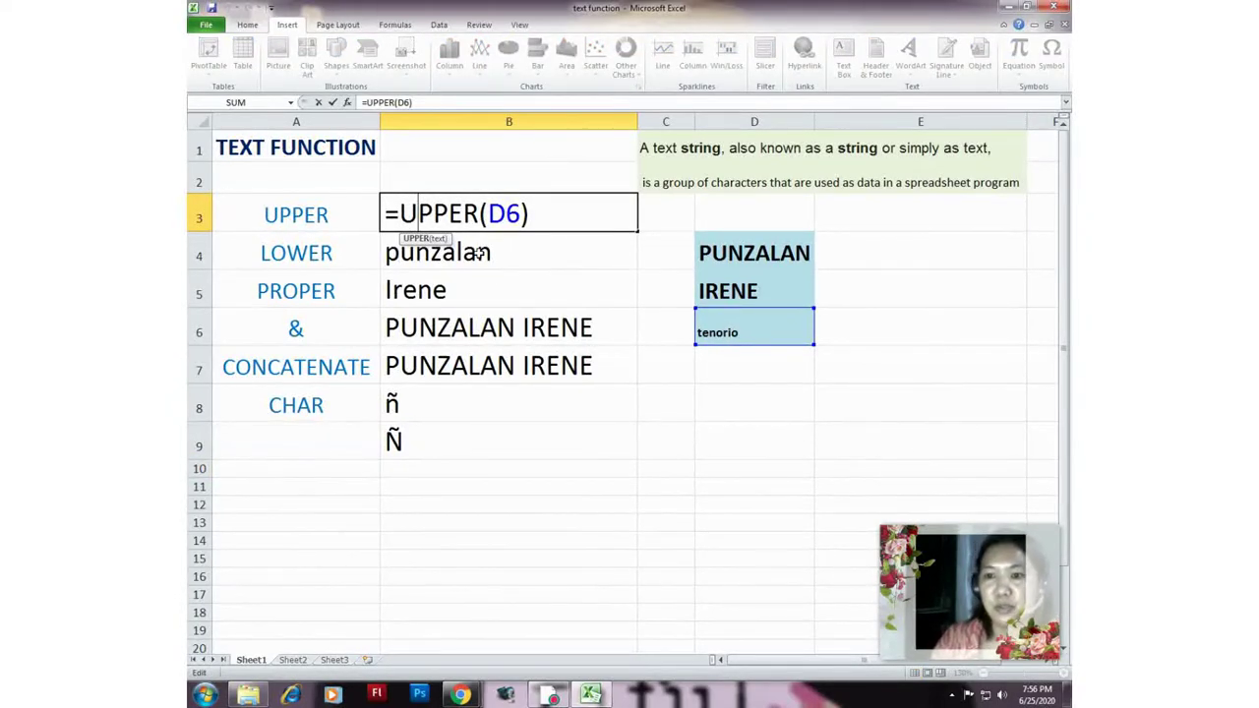
key(Return)
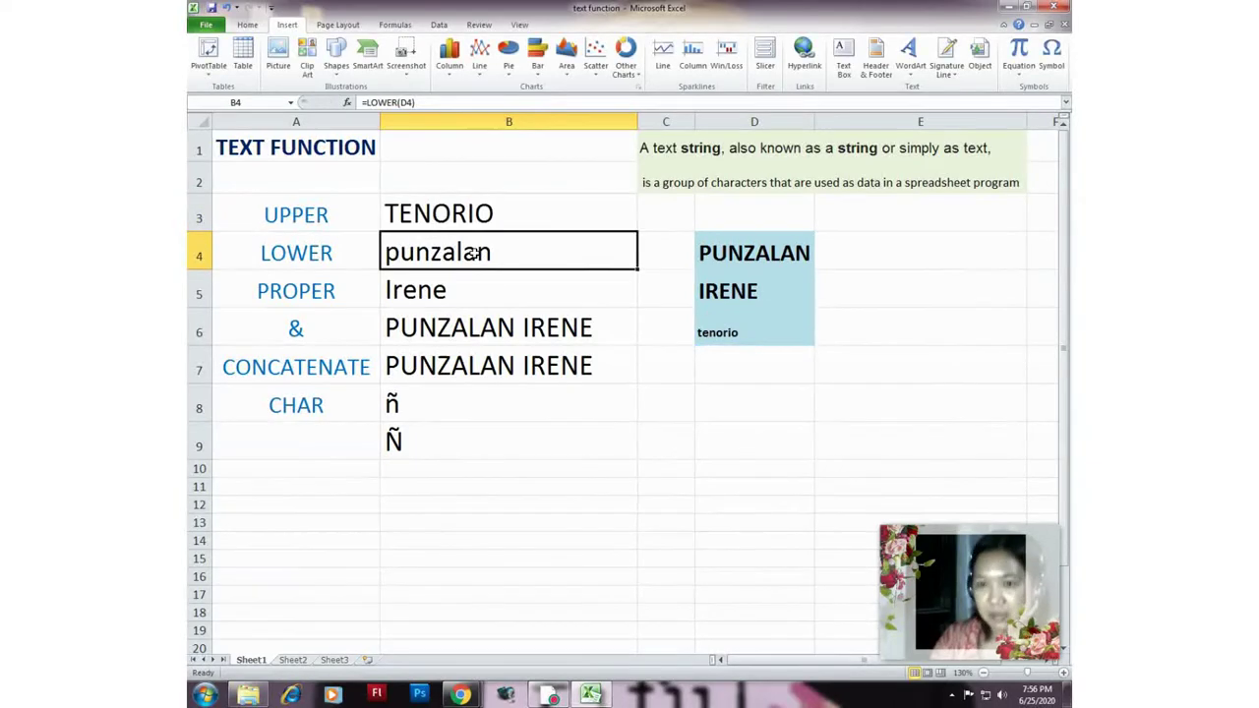
double_click(473, 254)
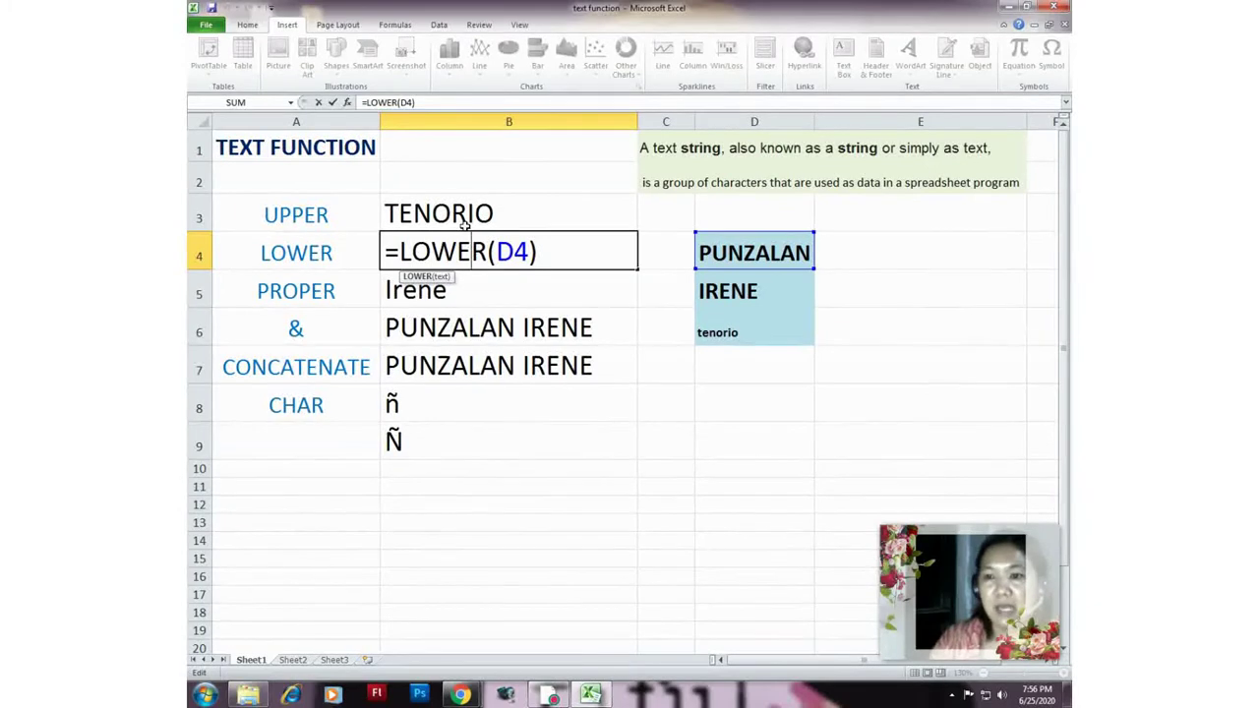
key(Return)
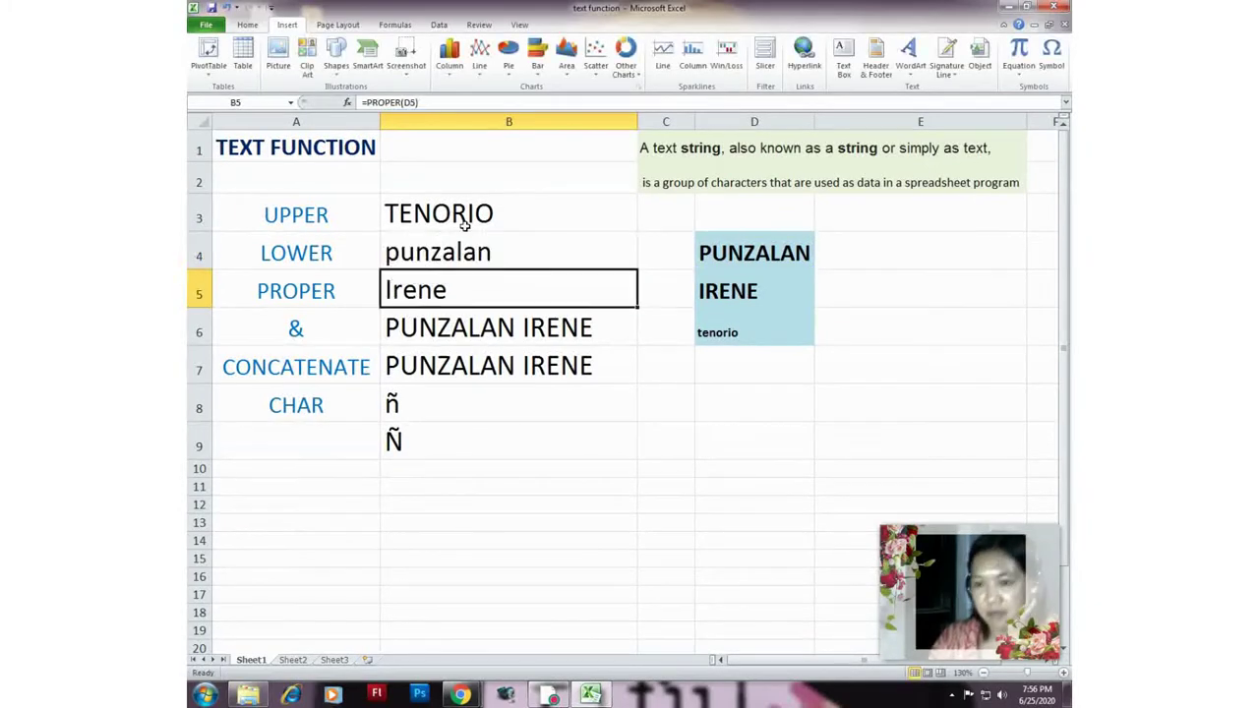
double_click(420, 290)
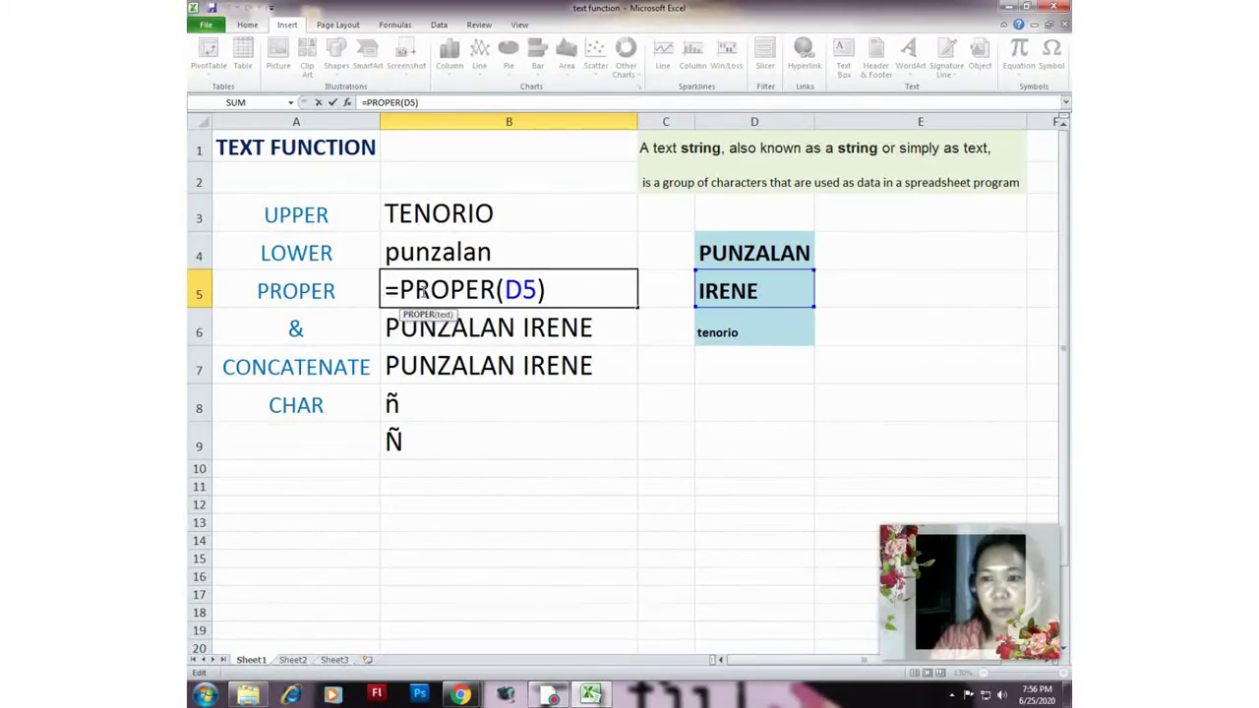
key(Return)
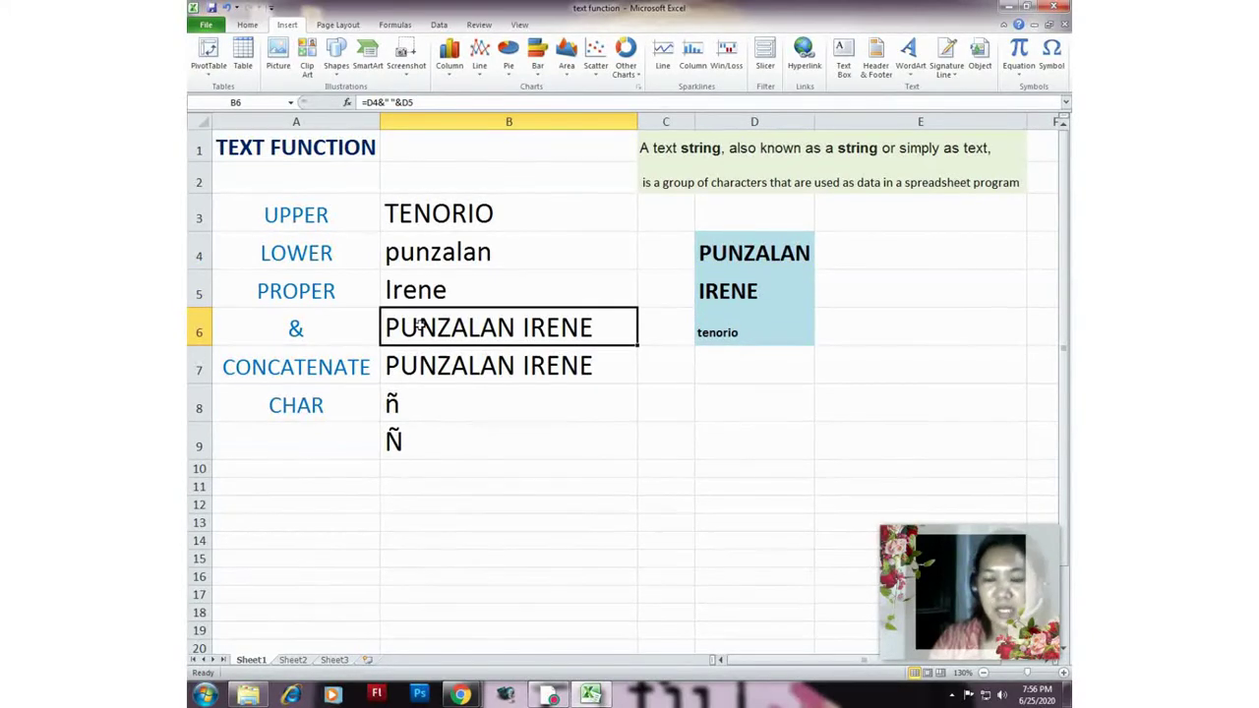
double_click(419, 325)
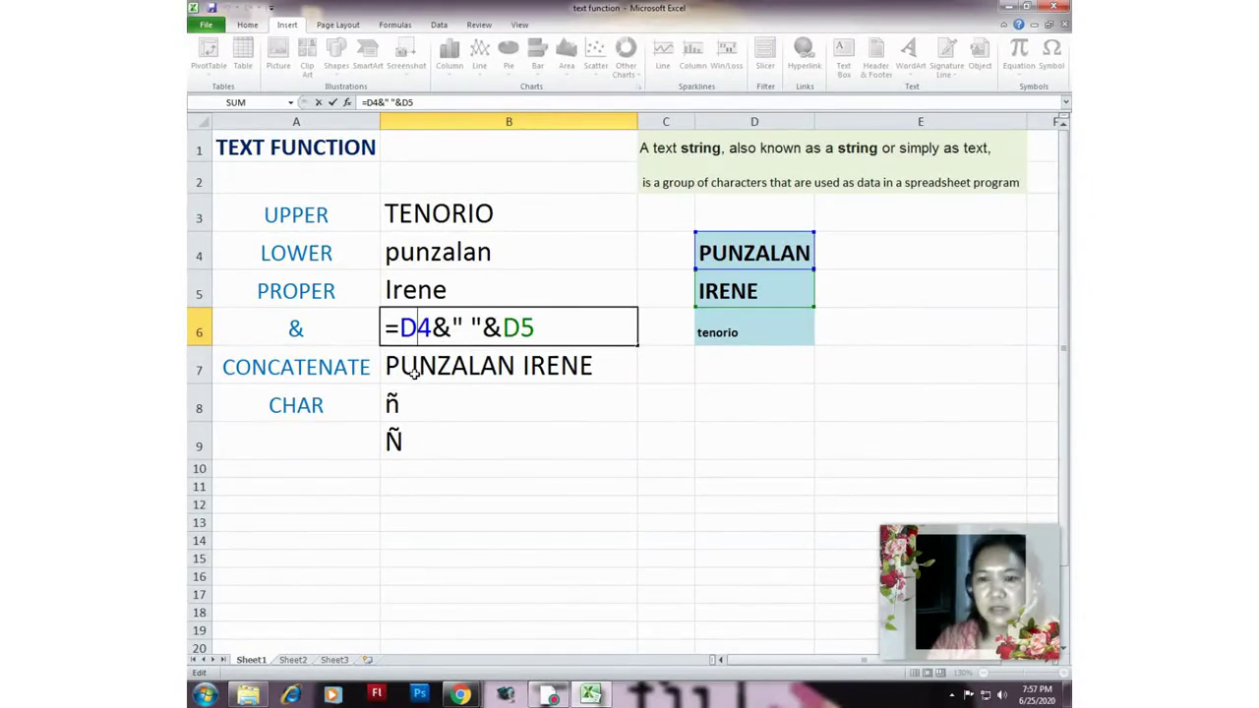
key(Return)
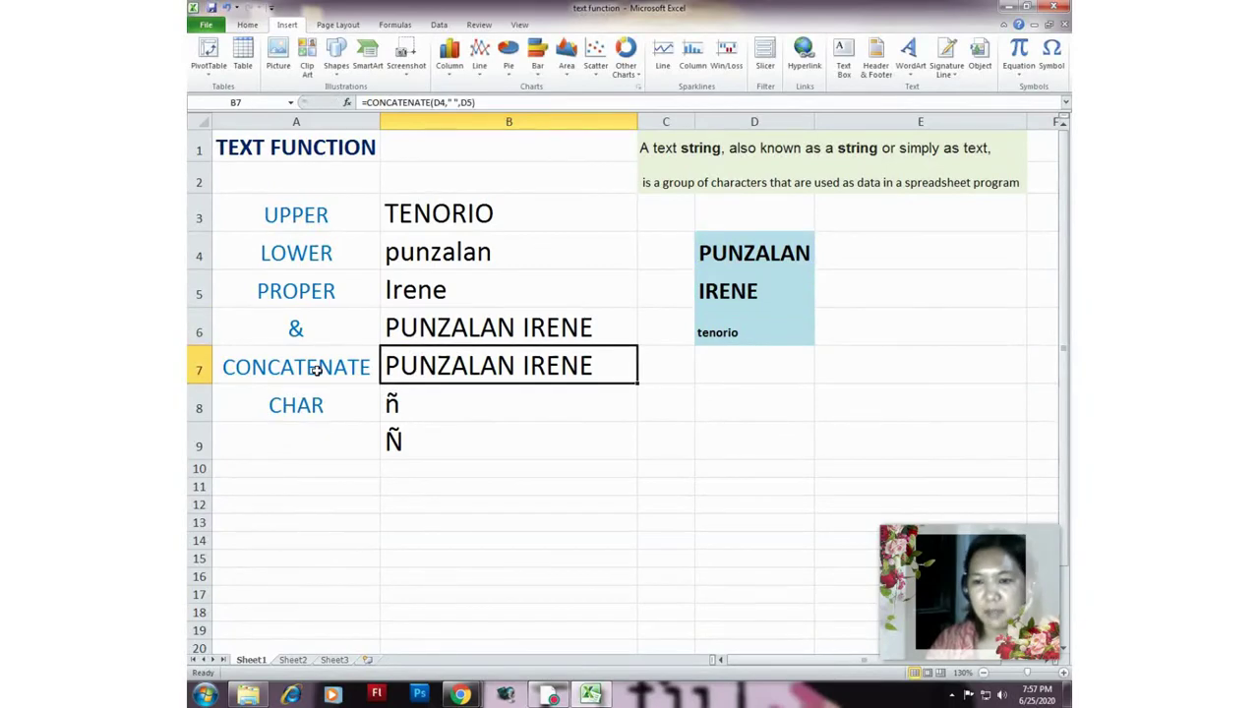
double_click(473, 367)
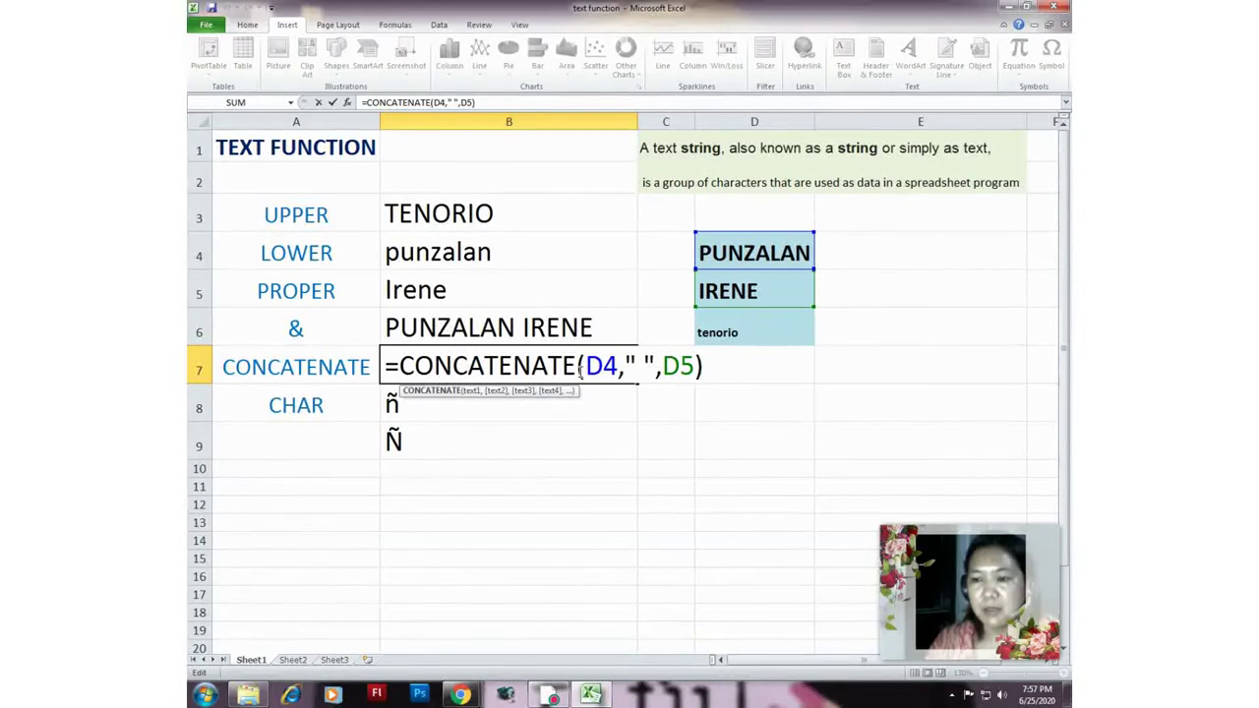
drag(598, 365, 612, 371)
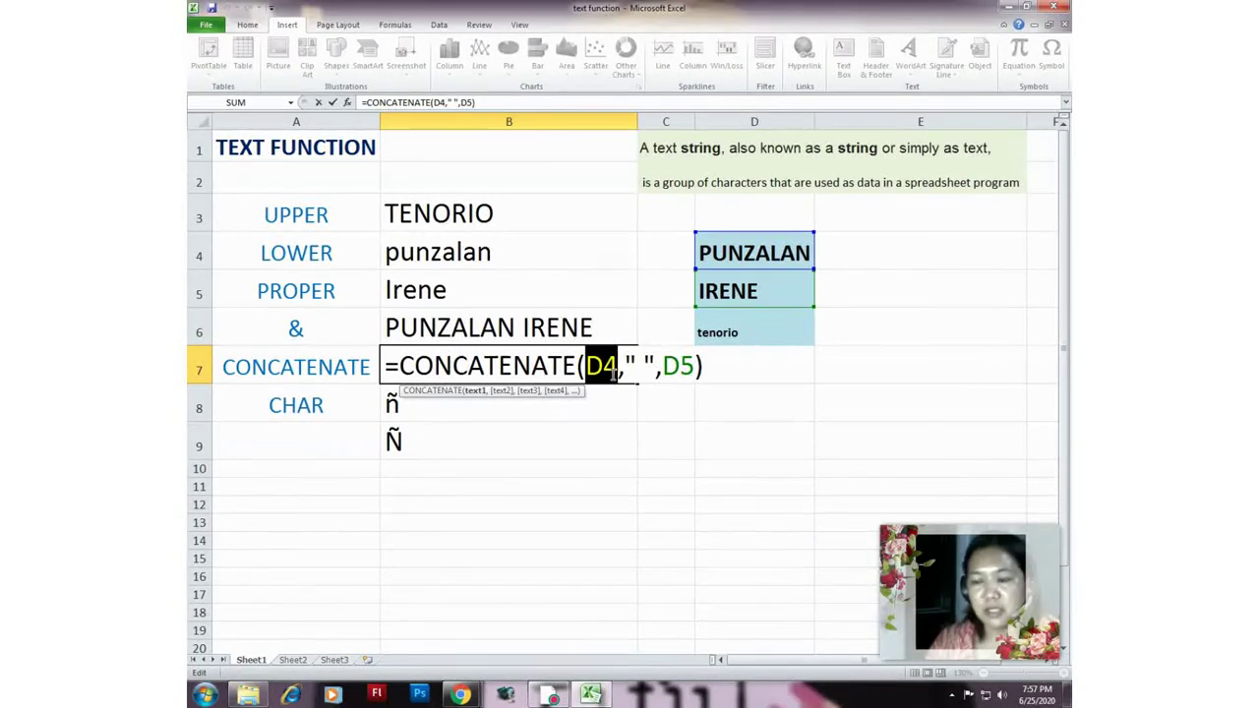
drag(626, 367, 651, 372)
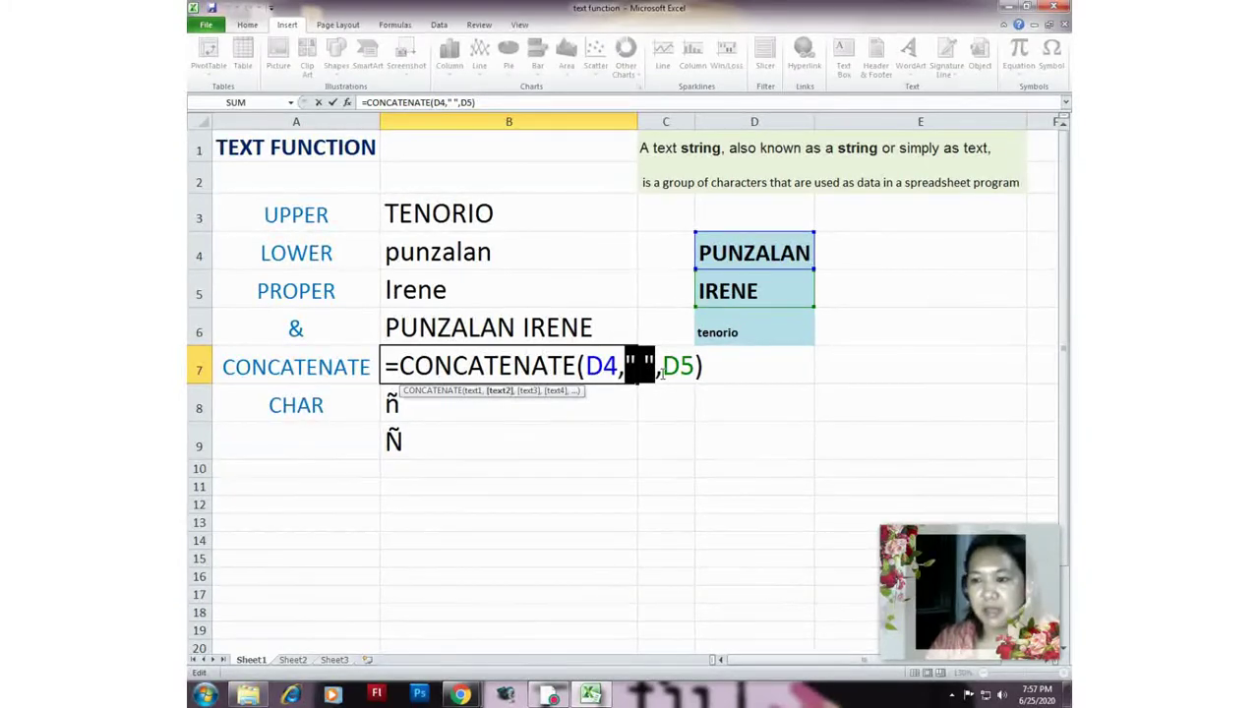
click(666, 368)
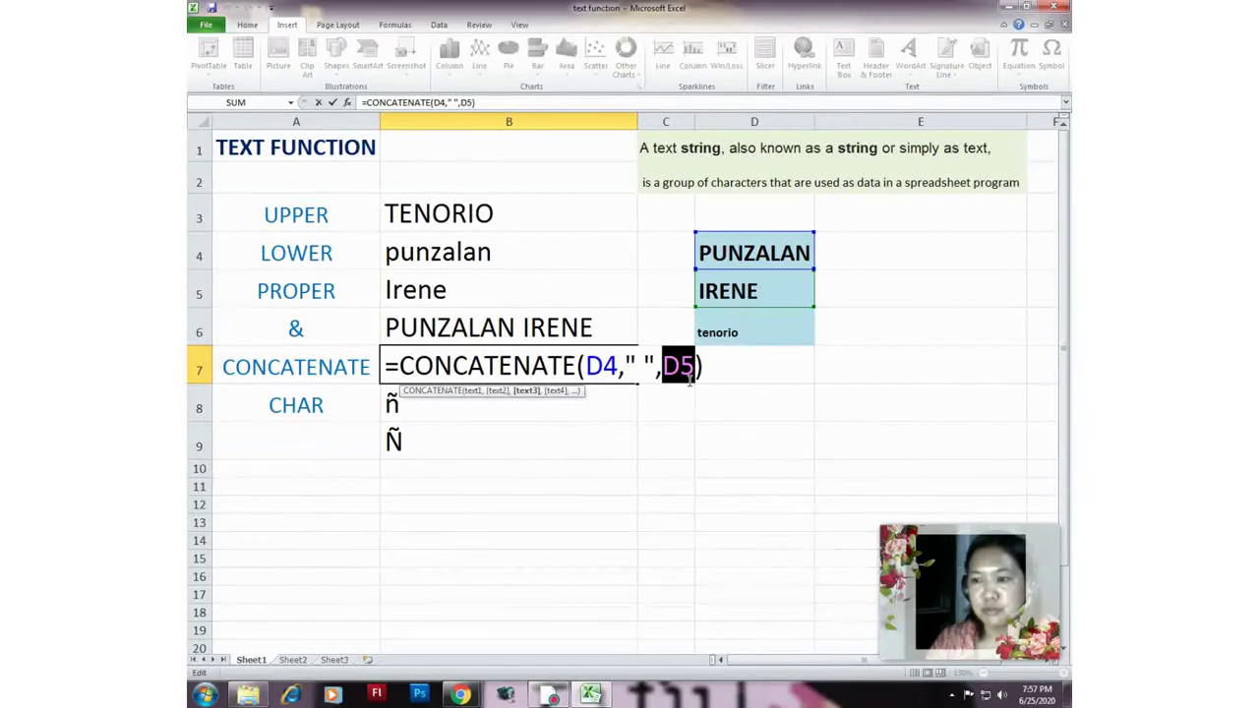
key(Return)
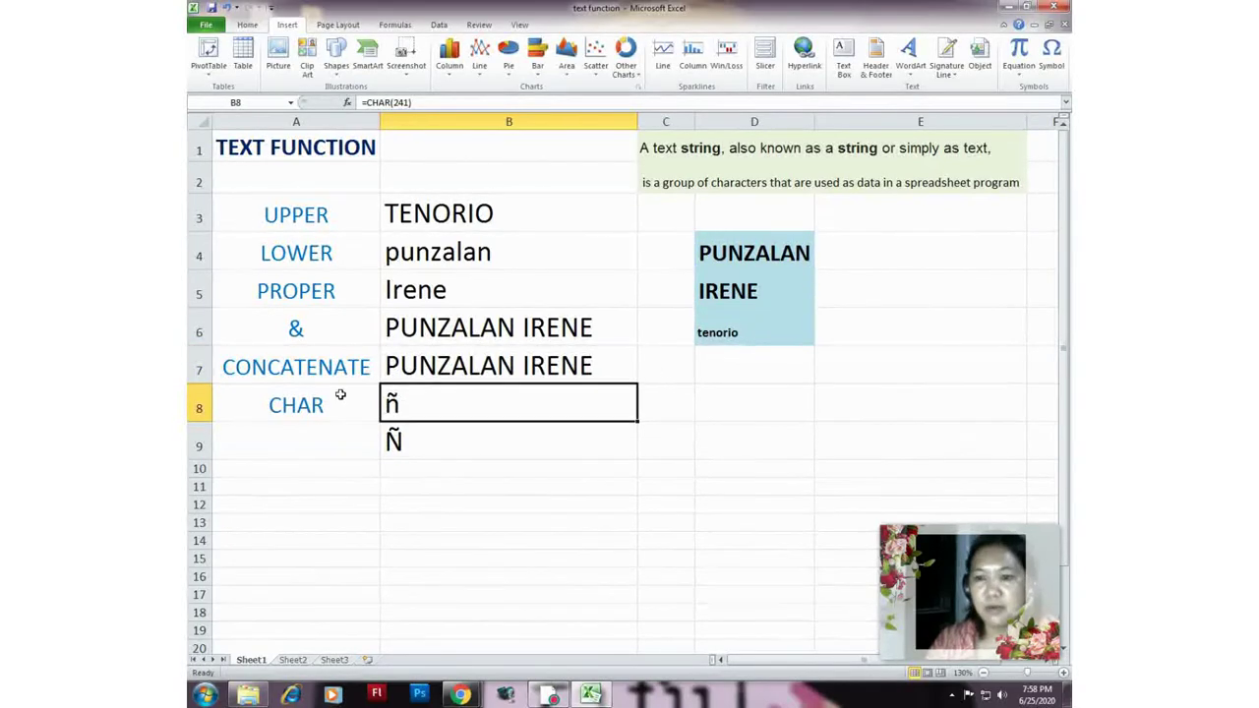
double_click(403, 406)
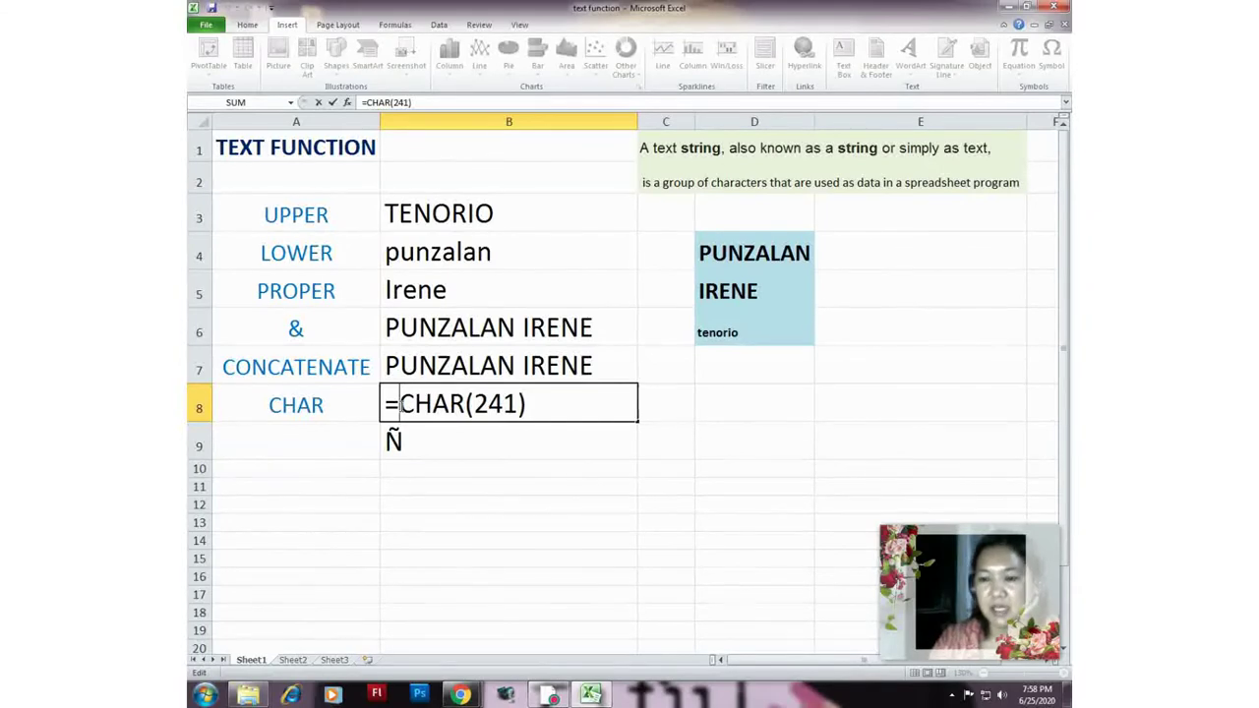
key(Return)
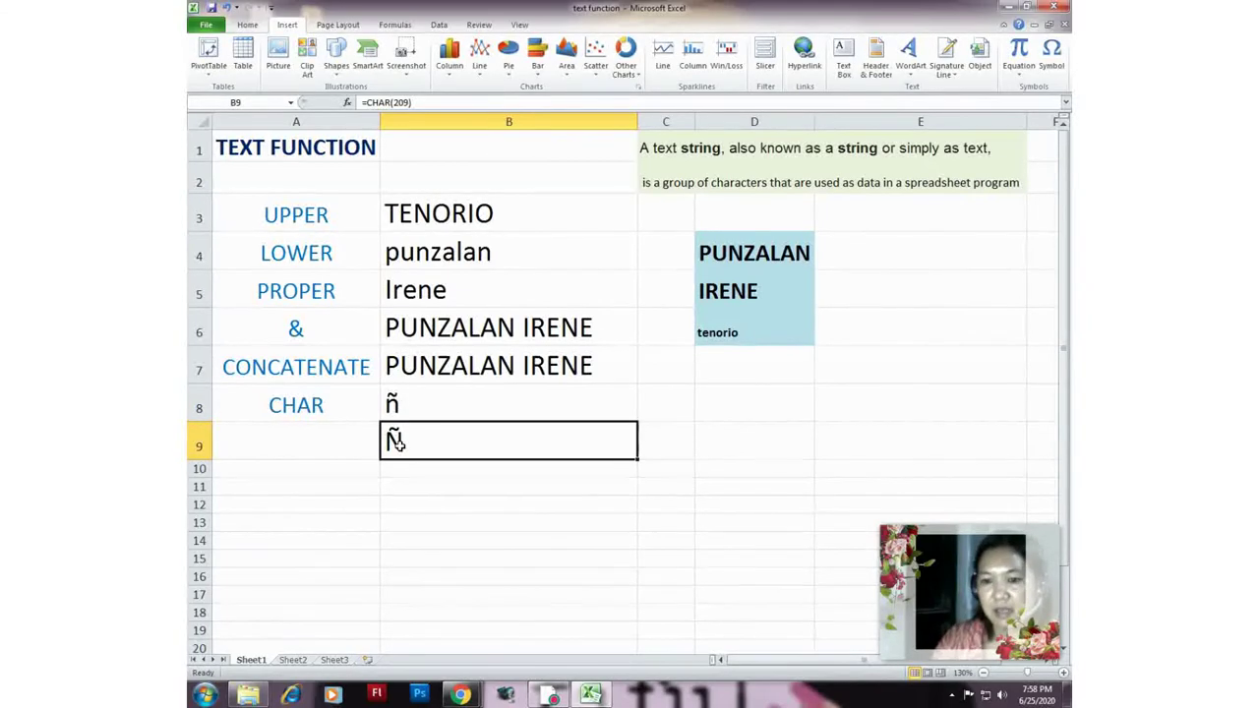
double_click(401, 444)
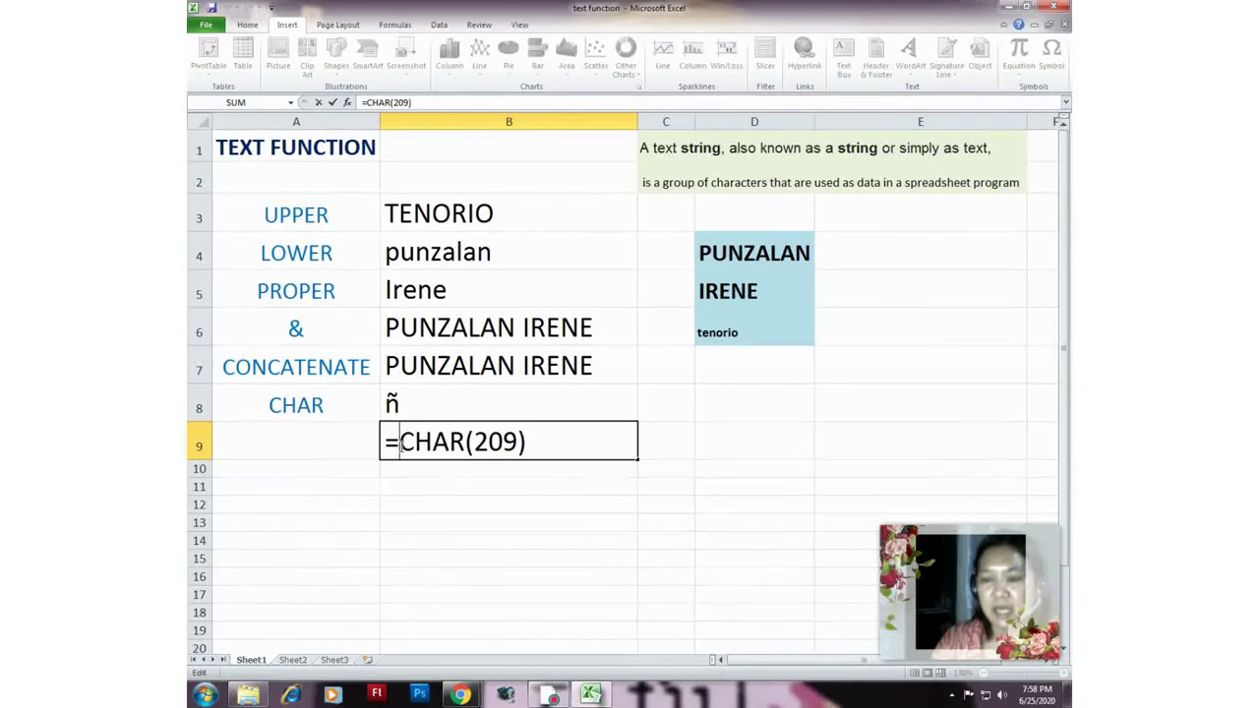
key(Return)
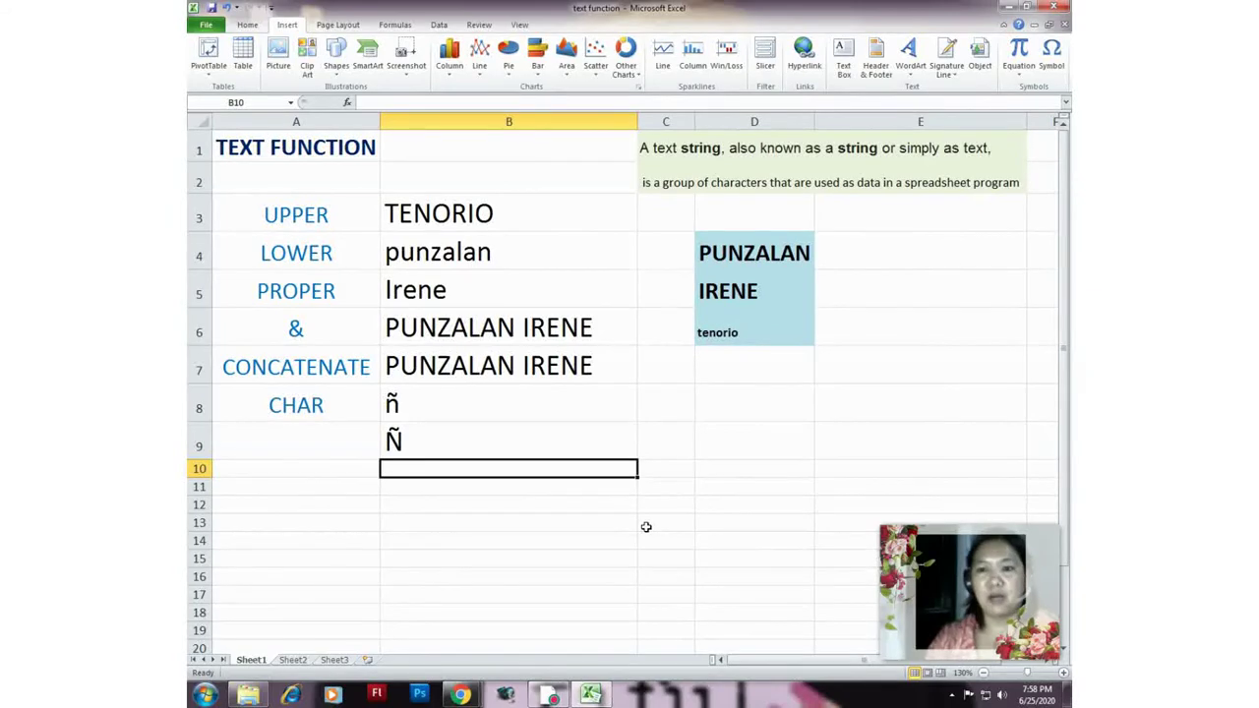